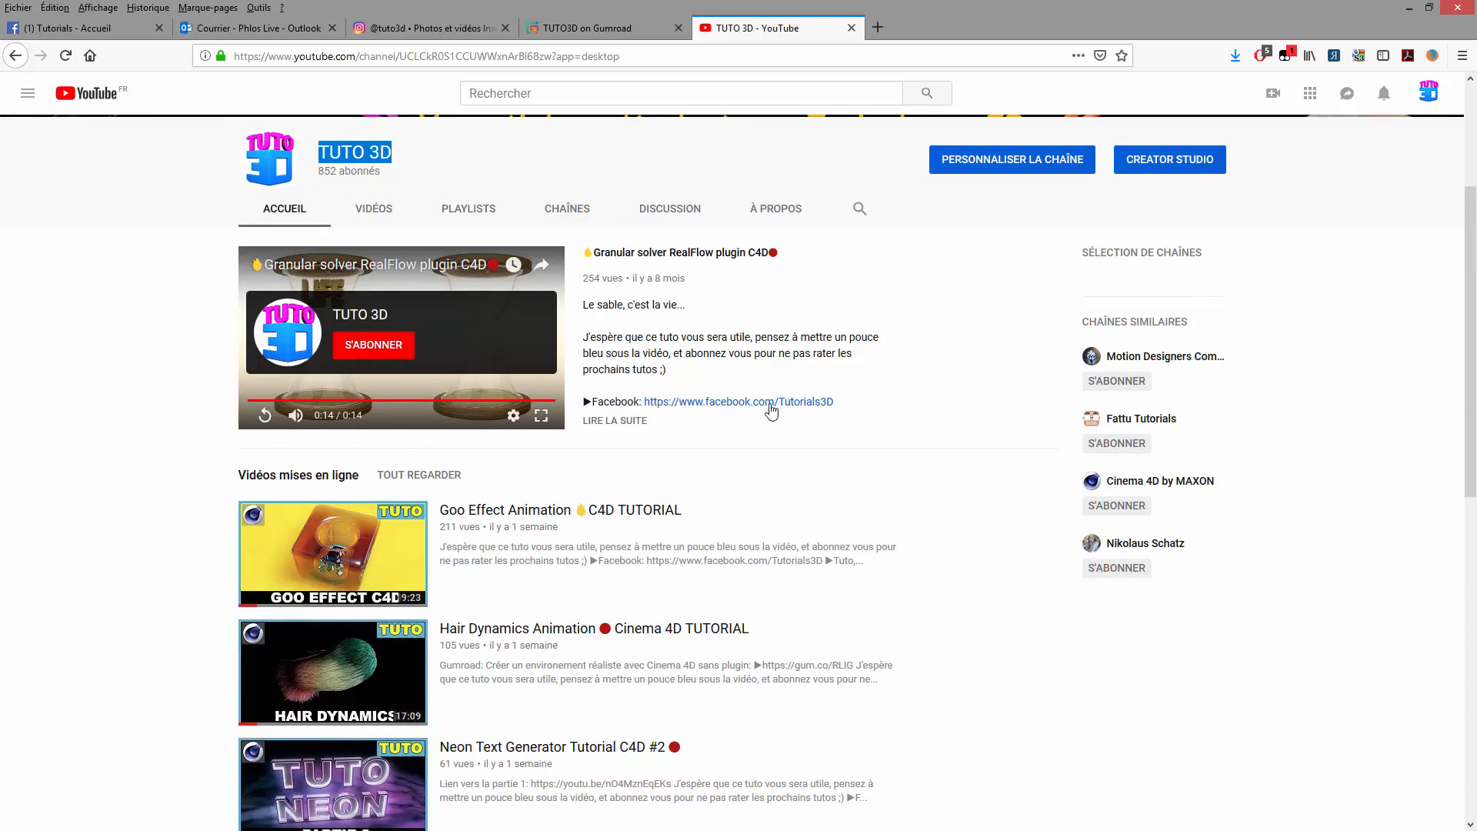
# Look over the TUTO 3D YouTube channel page, from its banner and name to the uploaded videos.
pyautogui.scroll(3, 593, 399)
pyautogui.scroll(-2, 597, 419)
pyautogui.scroll(2, 597, 427)
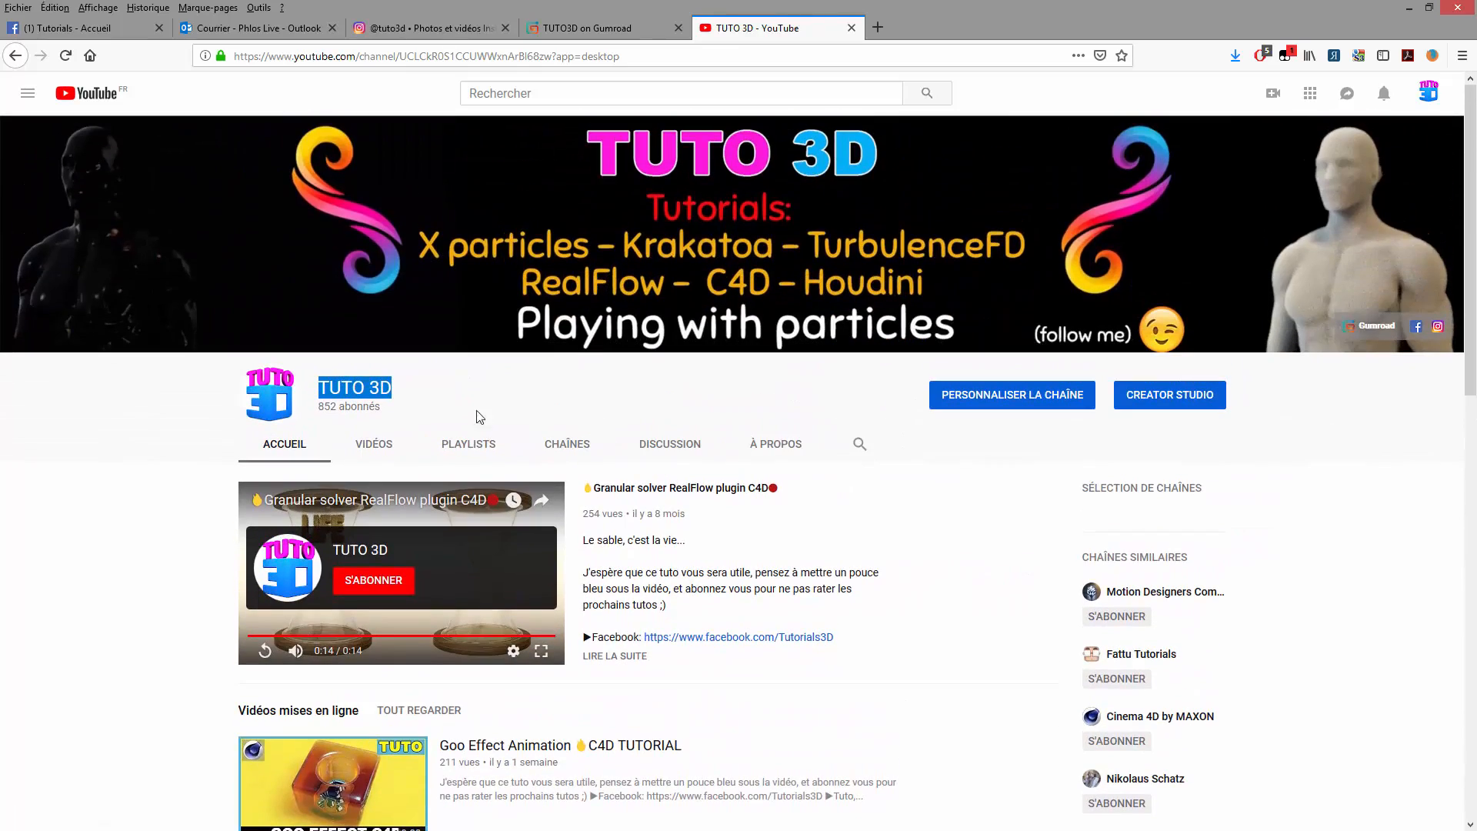
pyautogui.scroll(-2, 423, 677)
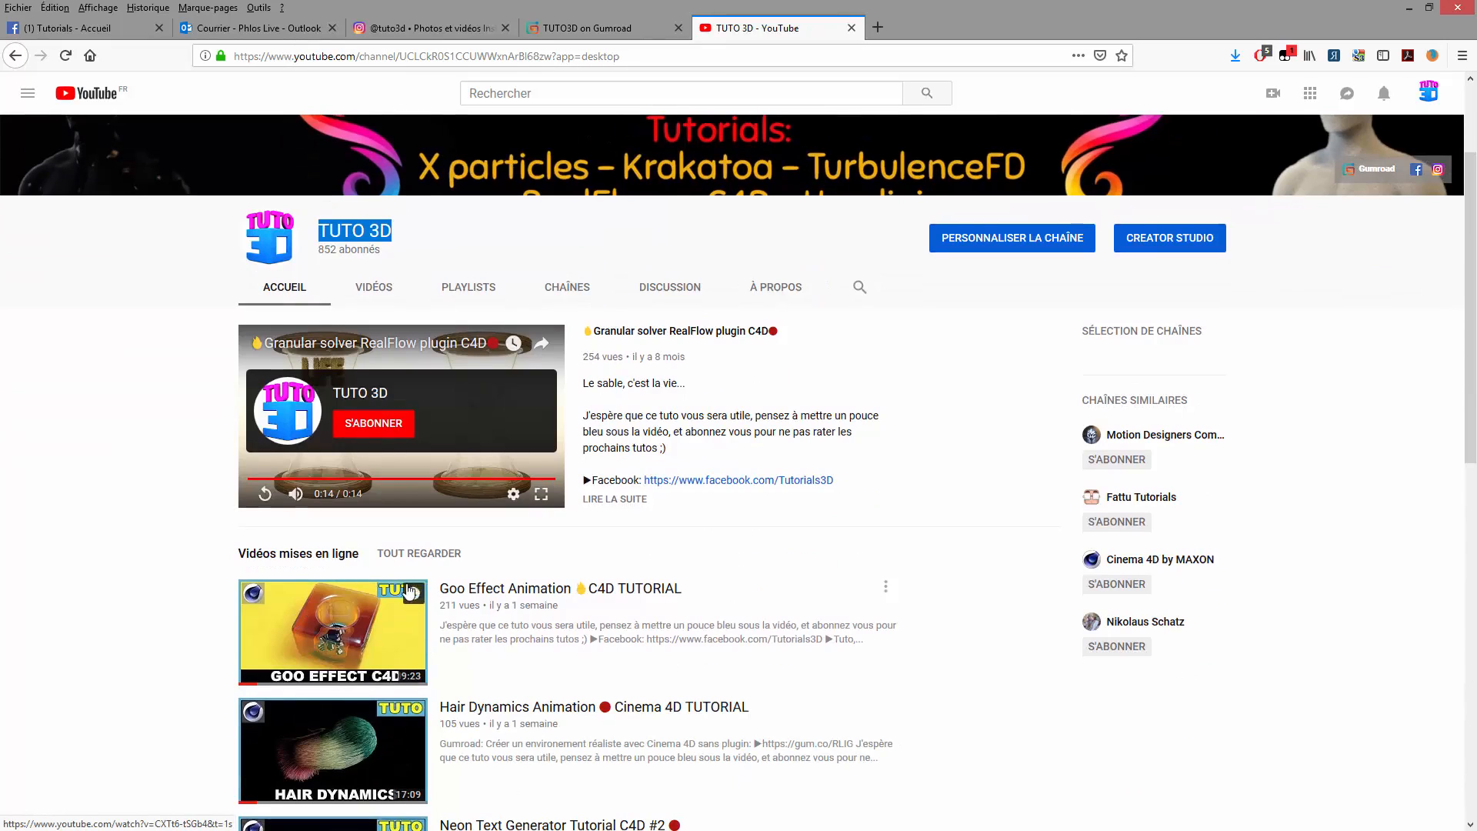
pyautogui.scroll(2, 414, 672)
pyautogui.click(323, 387)
pyautogui.moveTo(322, 387); pyautogui.dragTo(394, 388)
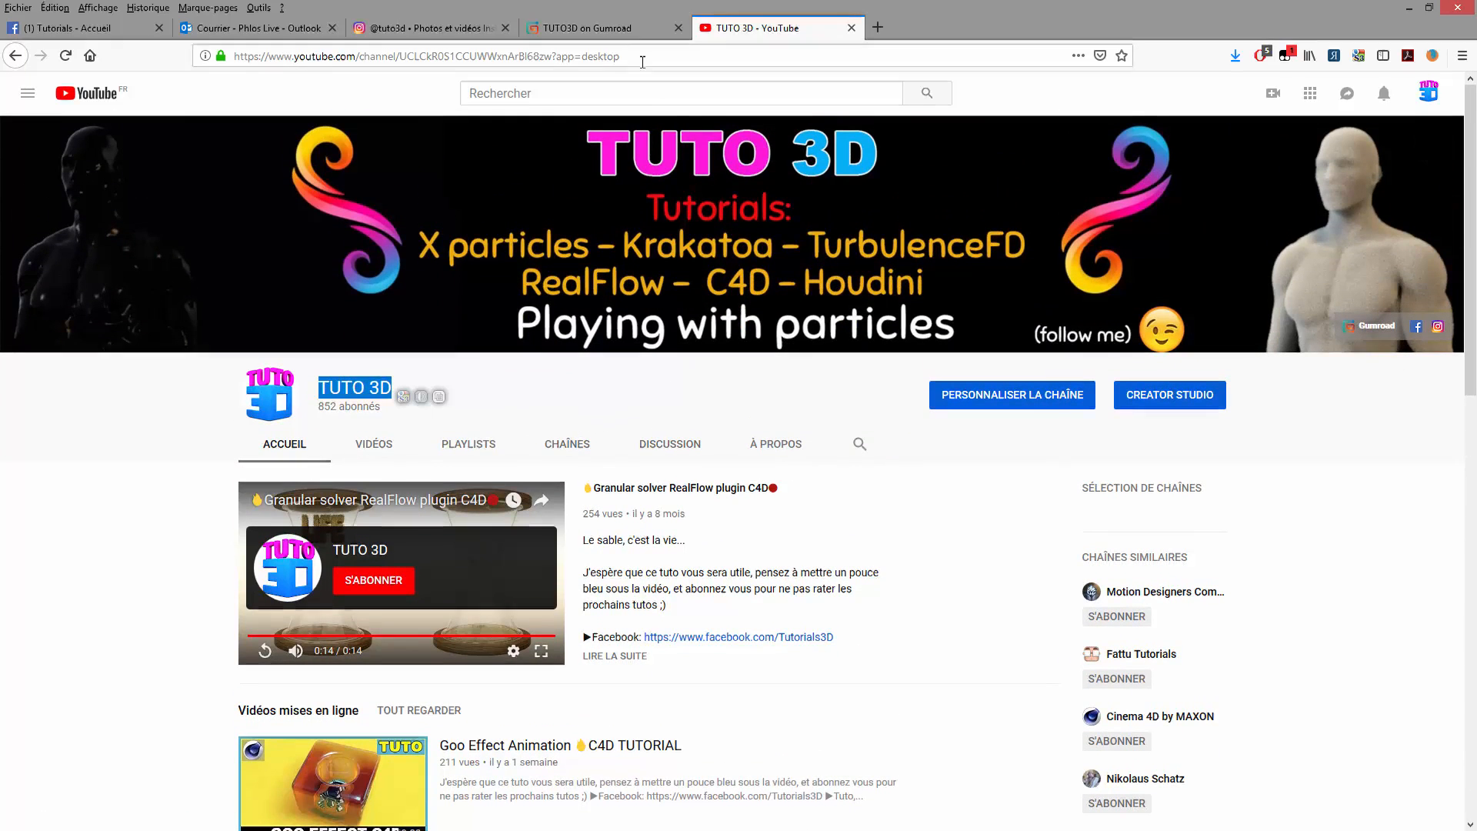
# Switch to the TUTO3D store on Gumroad and look through its full list of products.
pyautogui.click(630, 34)
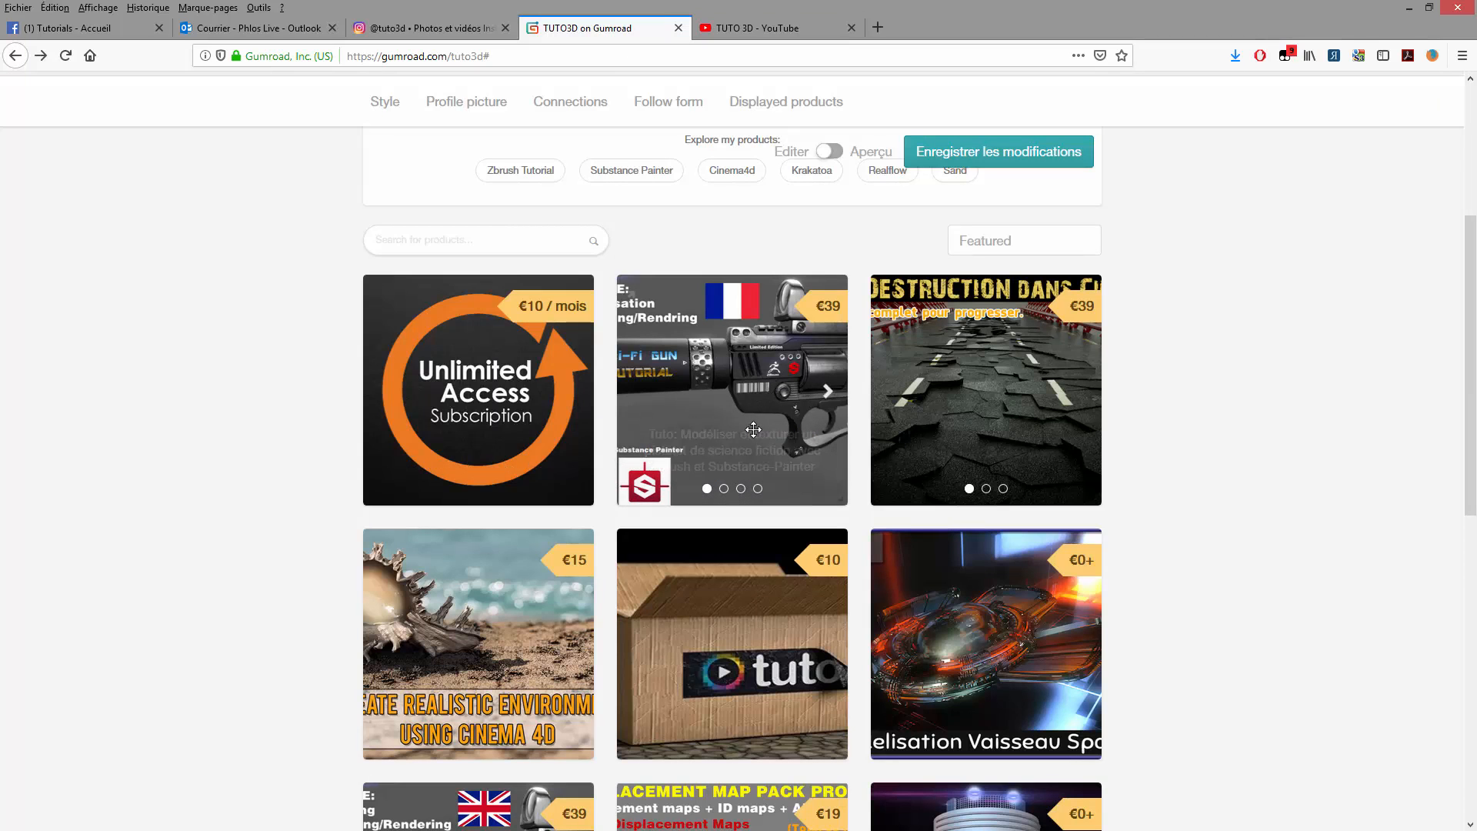
pyautogui.scroll(-7, 779, 617)
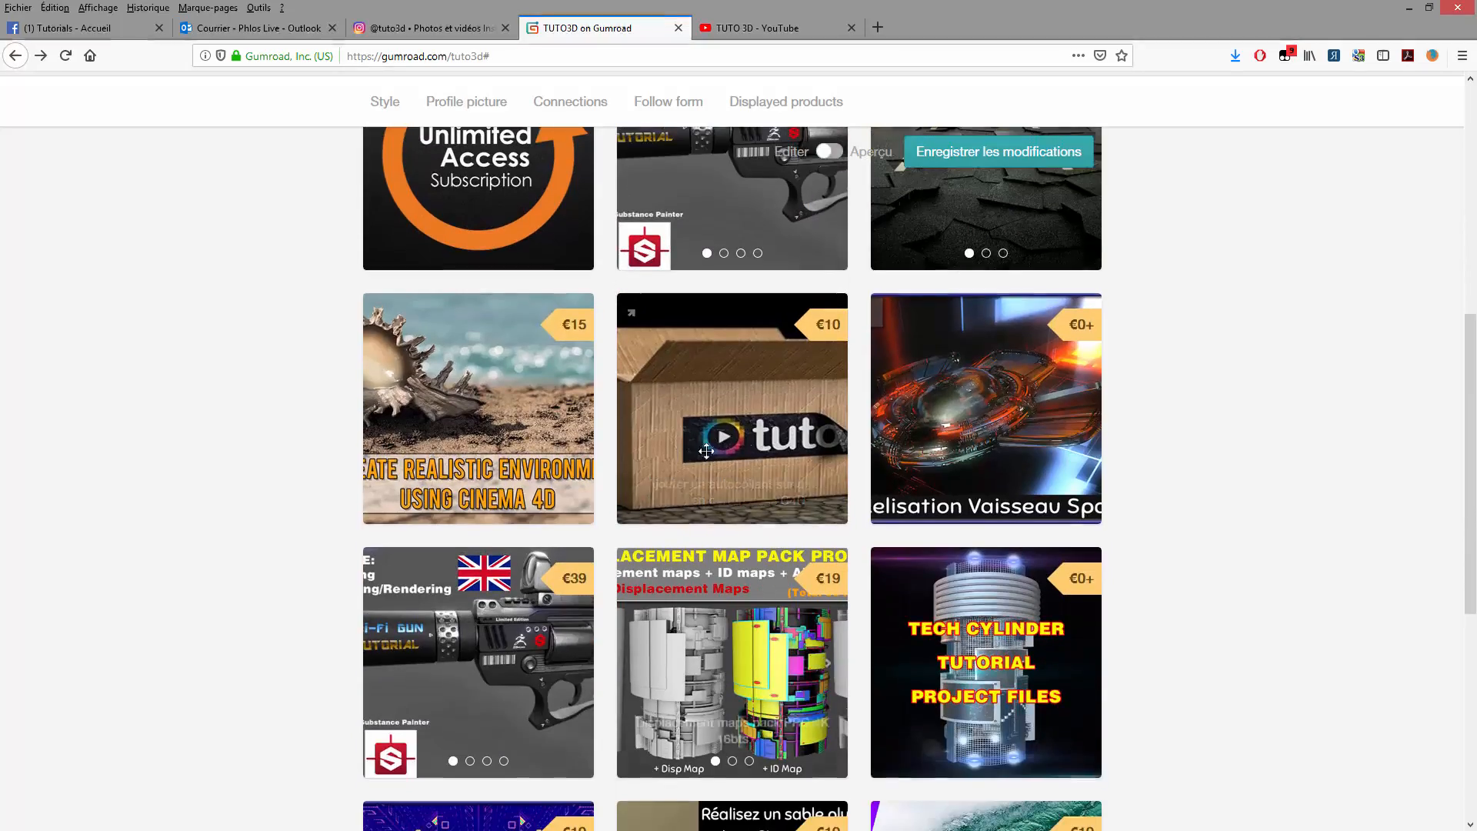
pyautogui.scroll(-2, 780, 513)
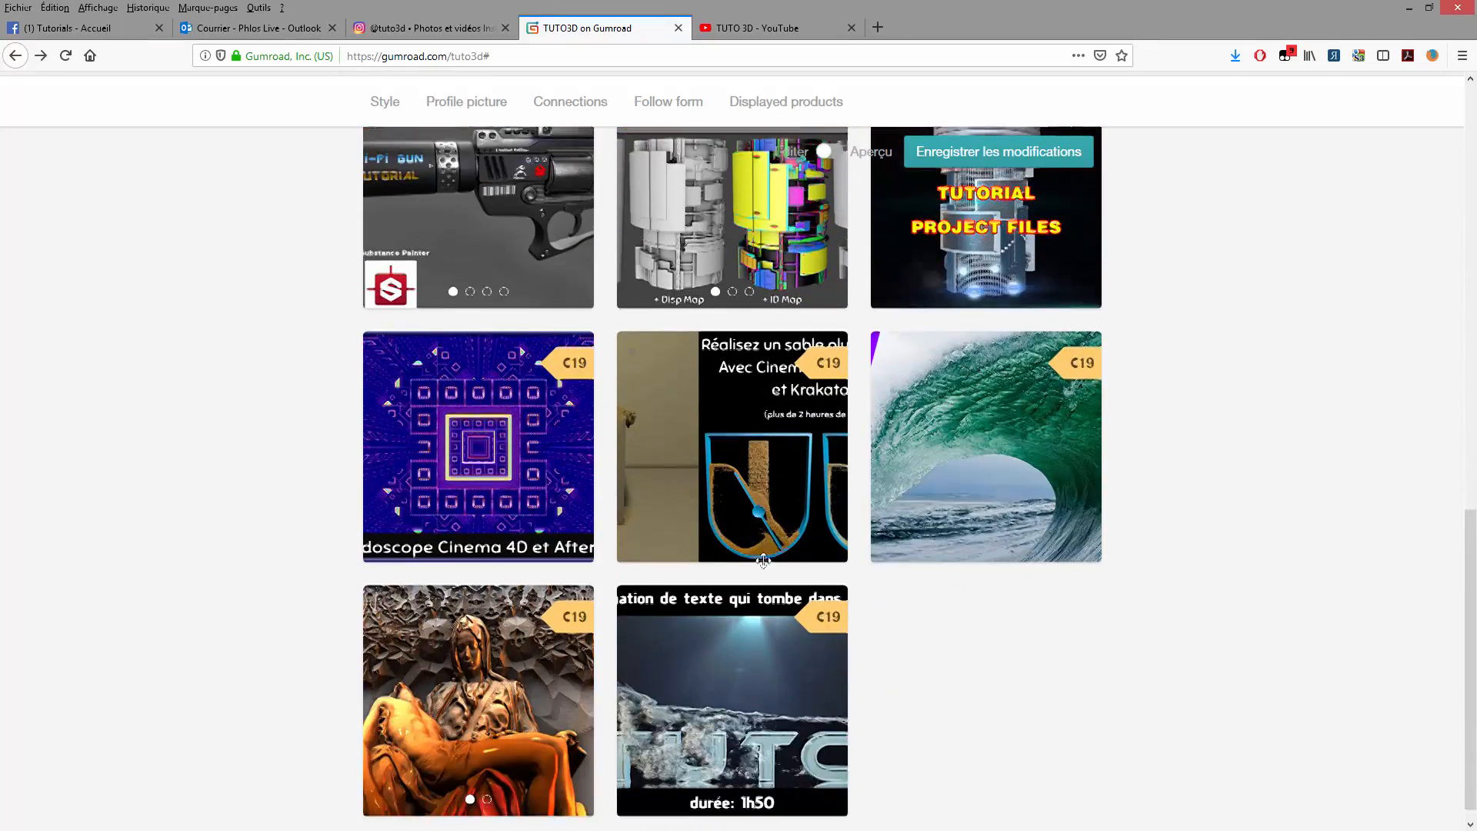
pyautogui.scroll(7, 762, 585)
pyautogui.scroll(4, 752, 625)
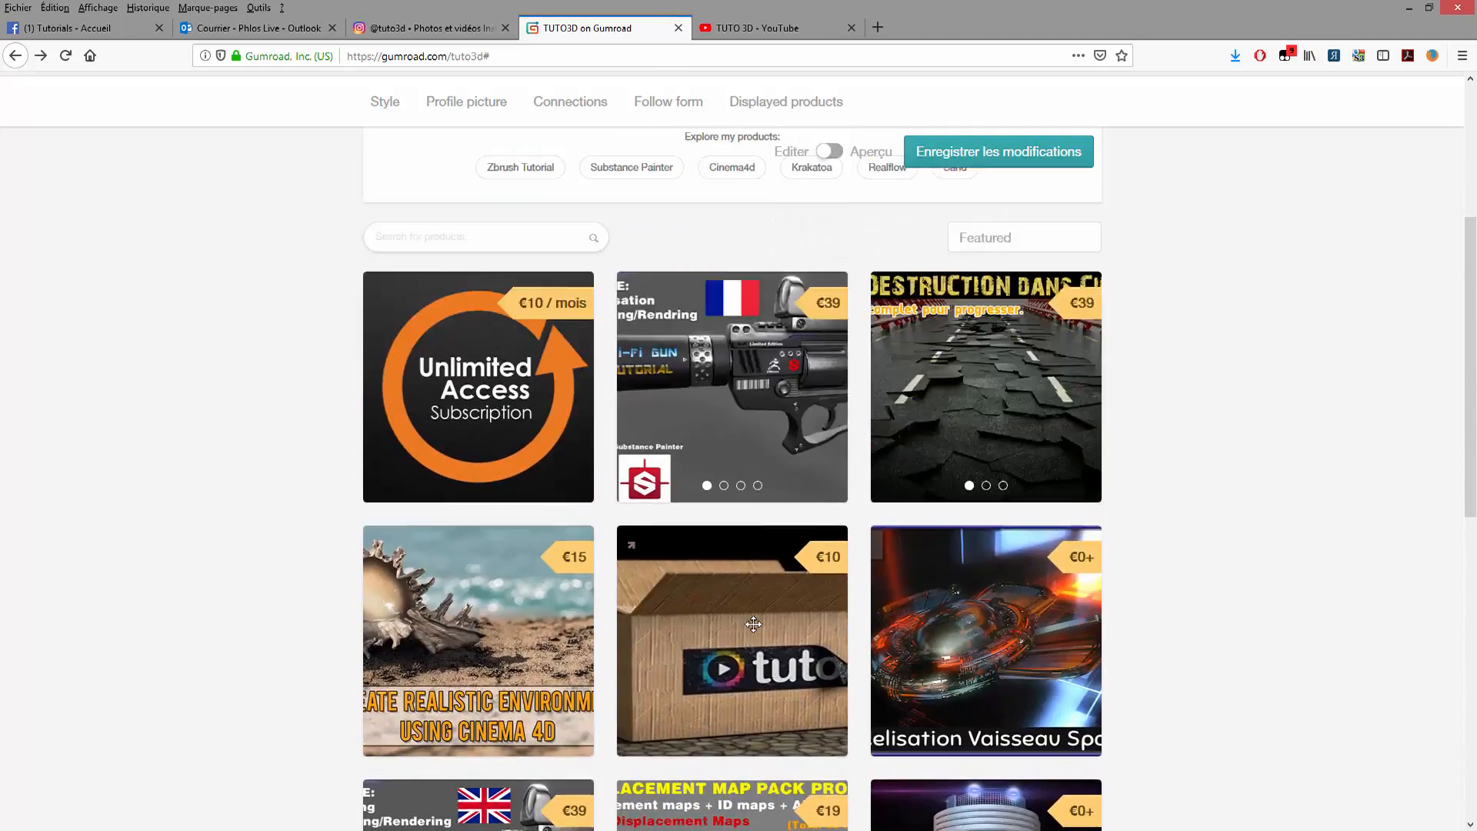
# In the store's preview mode, order one copy of the French Zbrush and Substance-Painter pistol tutorial and proceed to payment.
pyautogui.click(832, 151)
pyautogui.click(721, 526)
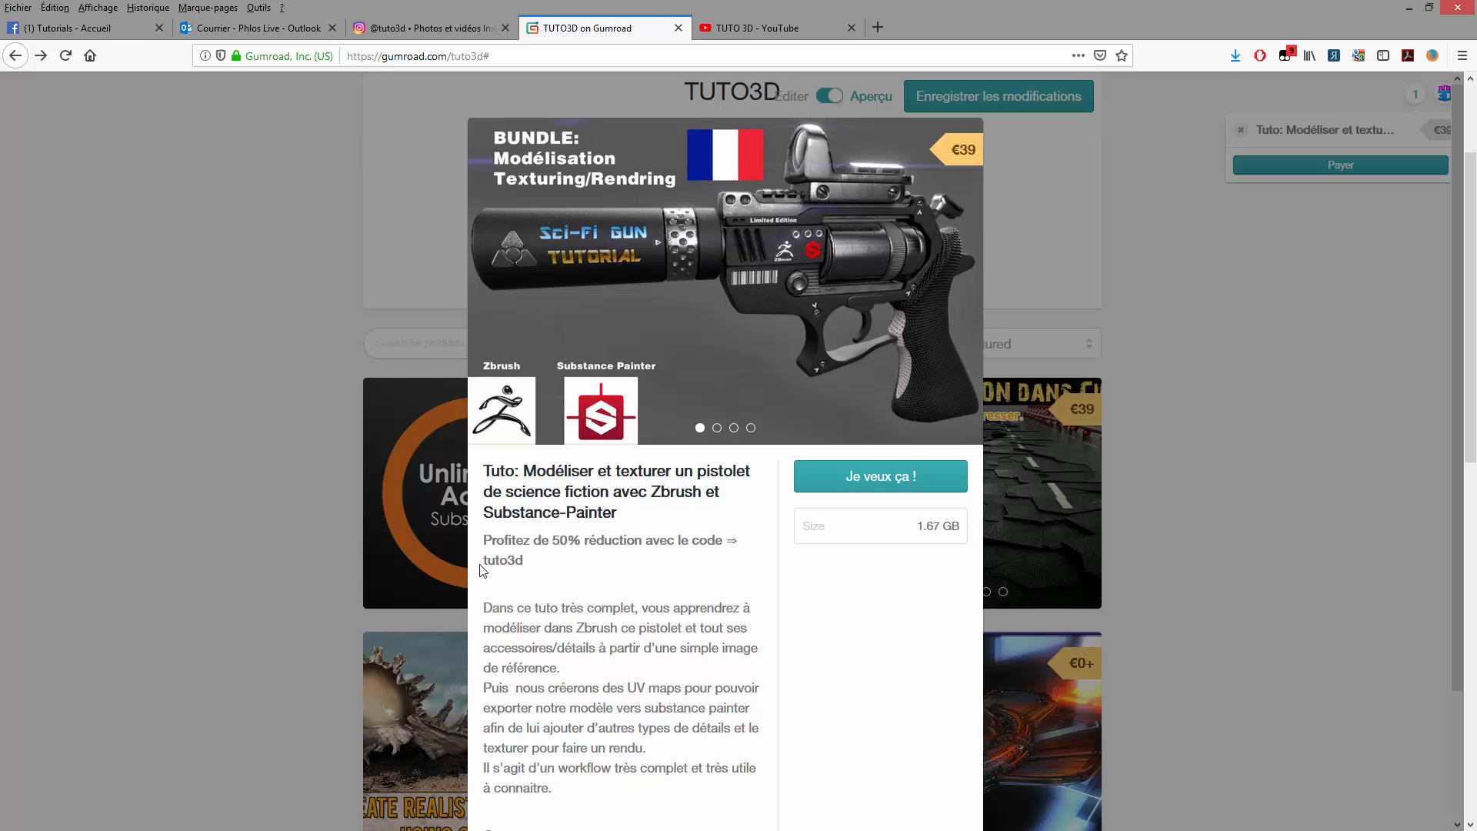
pyautogui.click(871, 480)
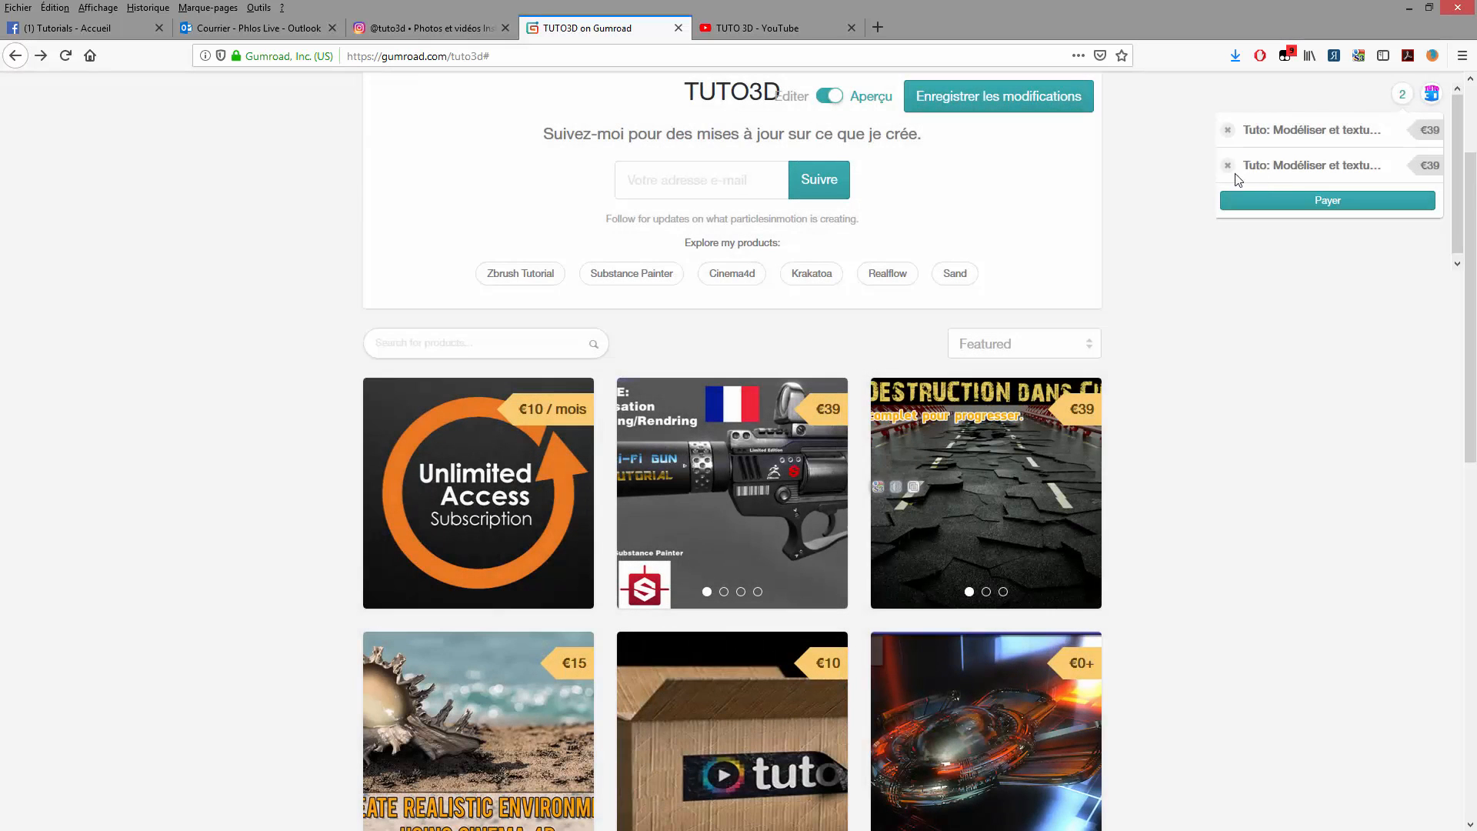
pyautogui.click(1228, 166)
pyautogui.click(1254, 166)
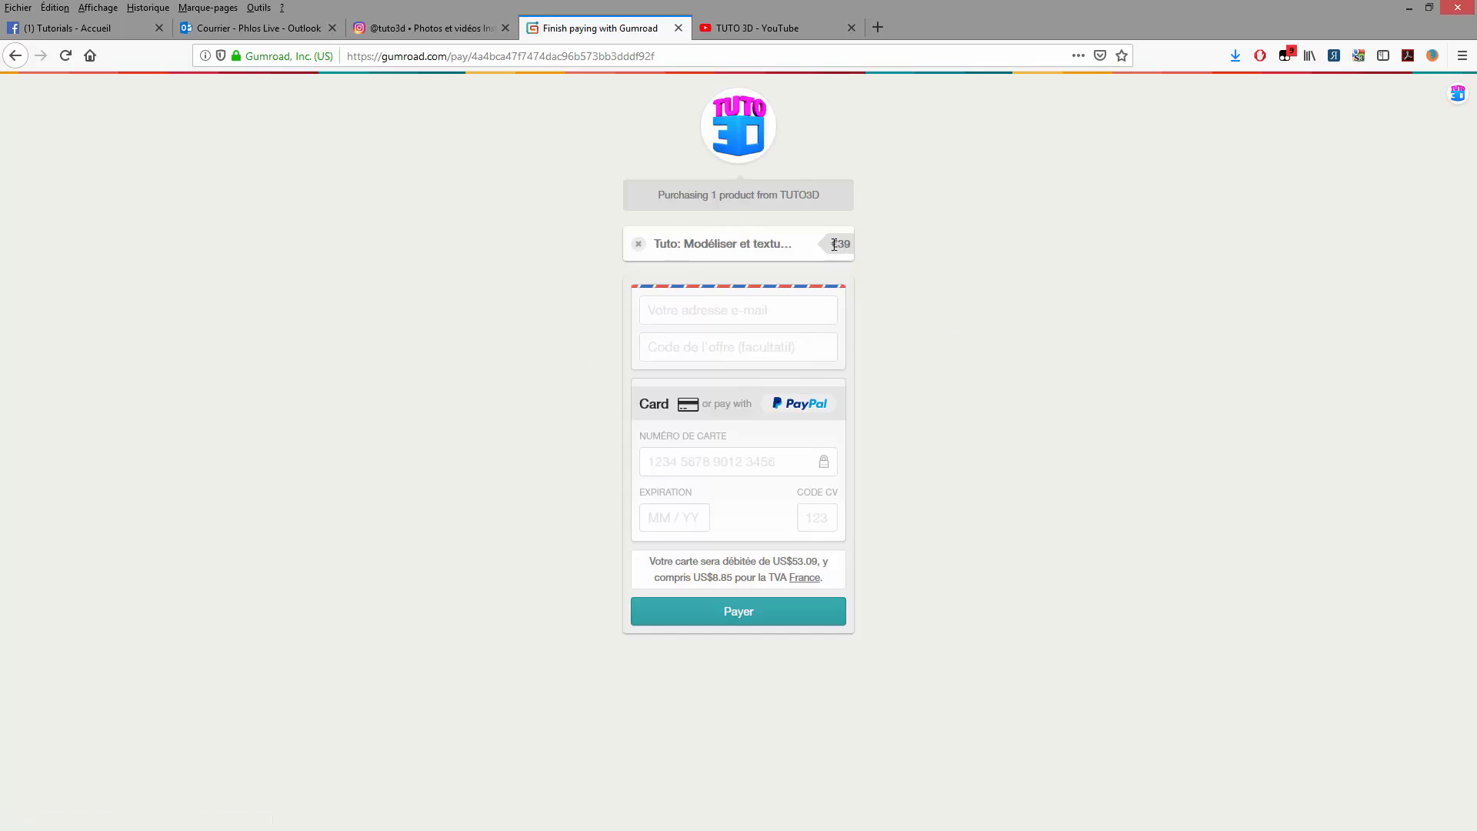
# Enter tuto3d as the optional offer code for the pistol tutorial purchase.
pyautogui.click(655, 350)
pyautogui.write('t')
pyautogui.press('BackSpace')
pyautogui.moveTo(727, 579); pyautogui.dragTo(733, 579)
pyautogui.click(715, 583)
pyautogui.click(654, 352)
pyautogui.write('tuto3d')
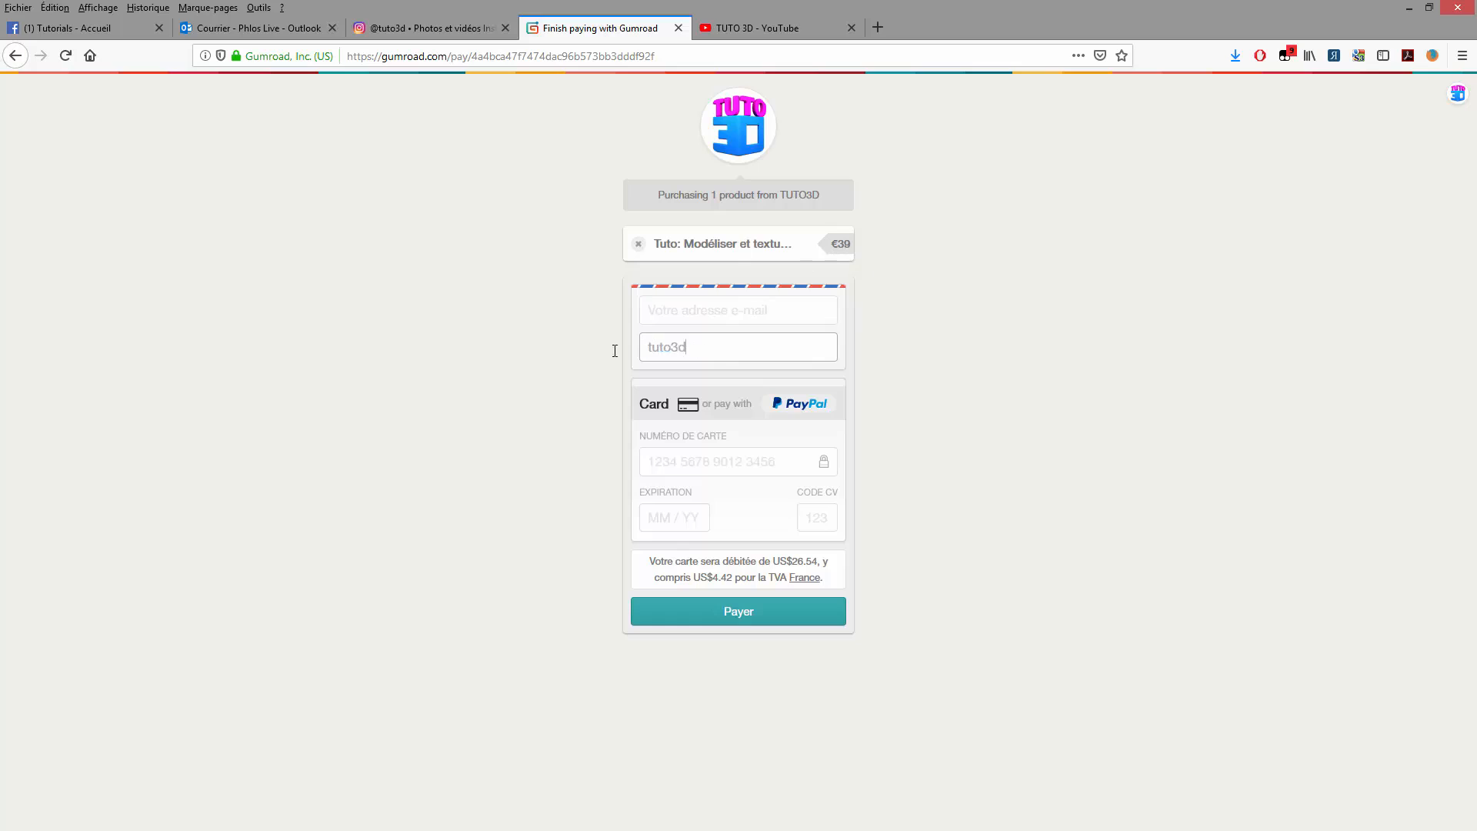
# Clear the offer code and go back to the store's product list.
pyautogui.doubleClick(647, 350)
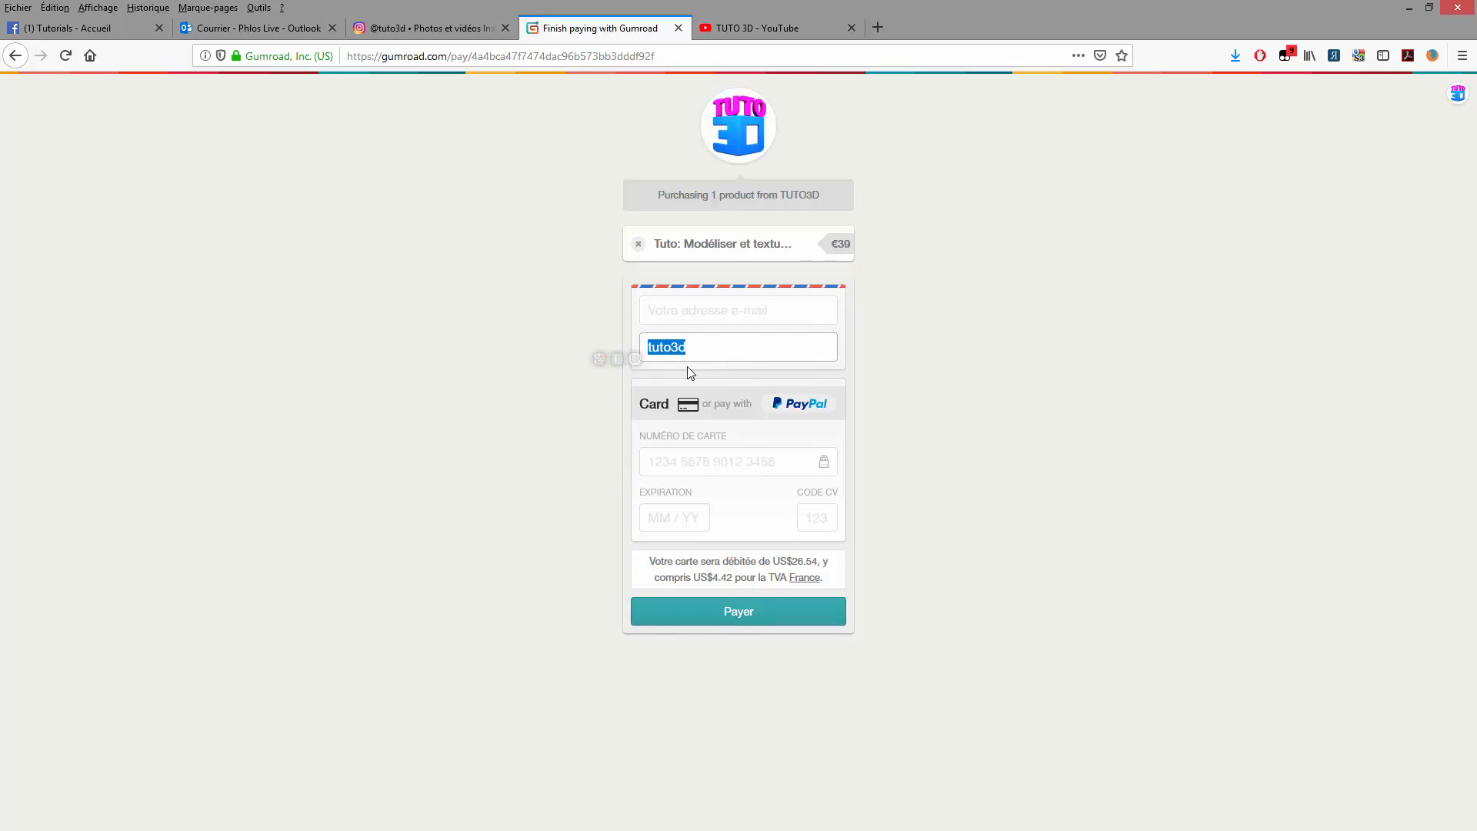
pyautogui.press('BackSpace')
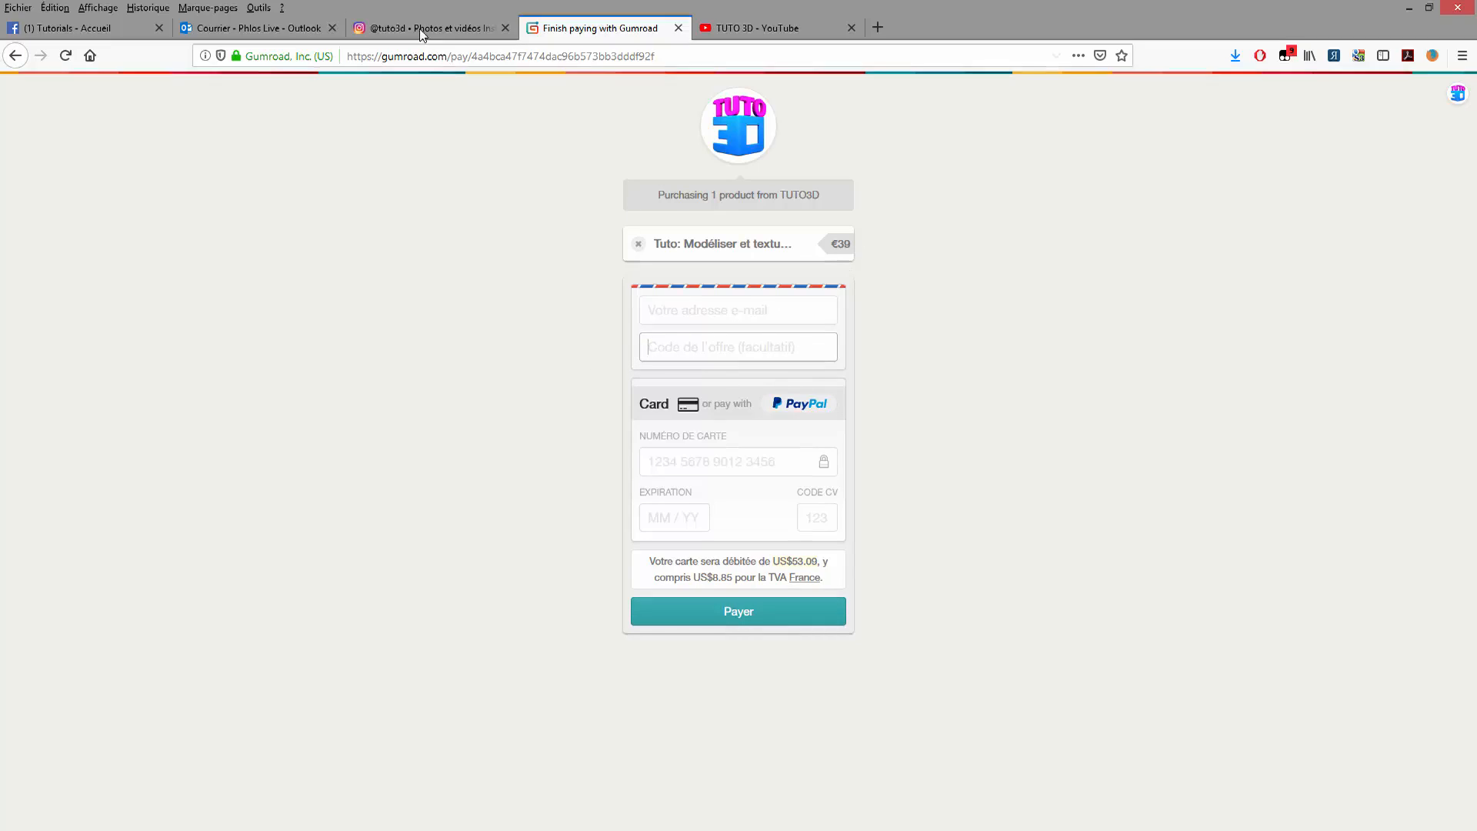
pyautogui.click(14, 55)
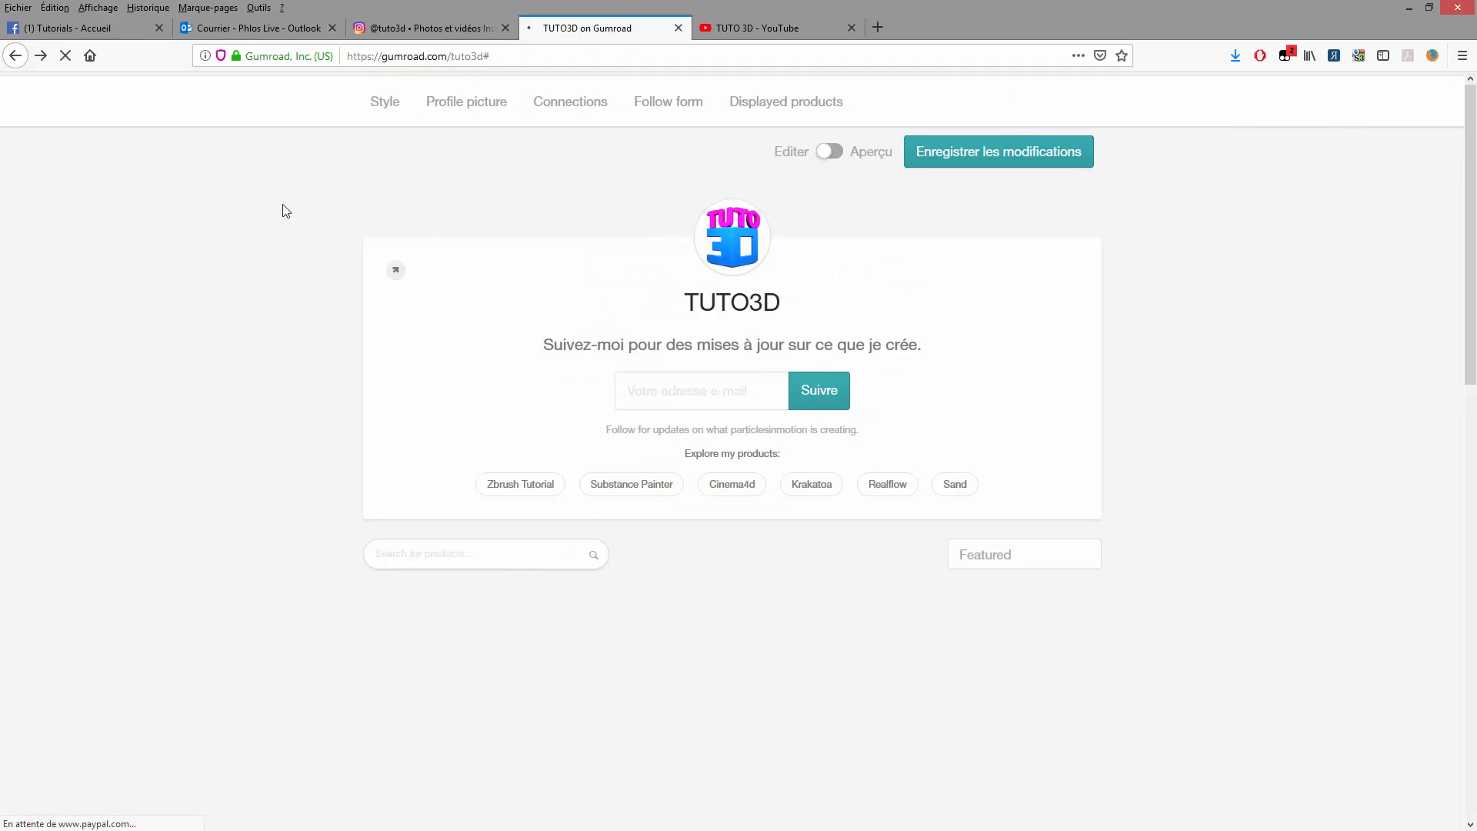
pyautogui.scroll(-2, 462, 469)
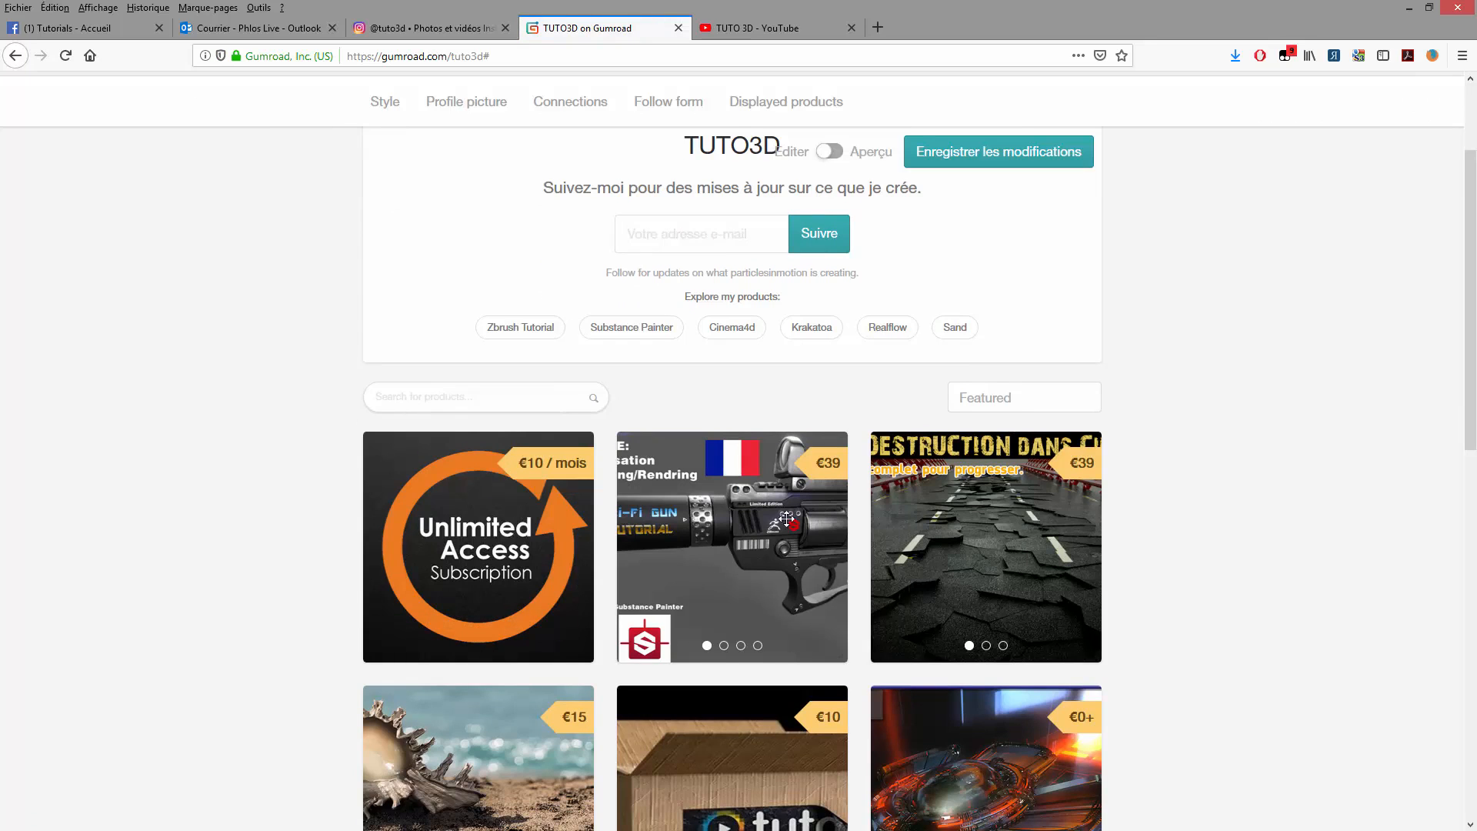
pyautogui.scroll(-3, 709, 508)
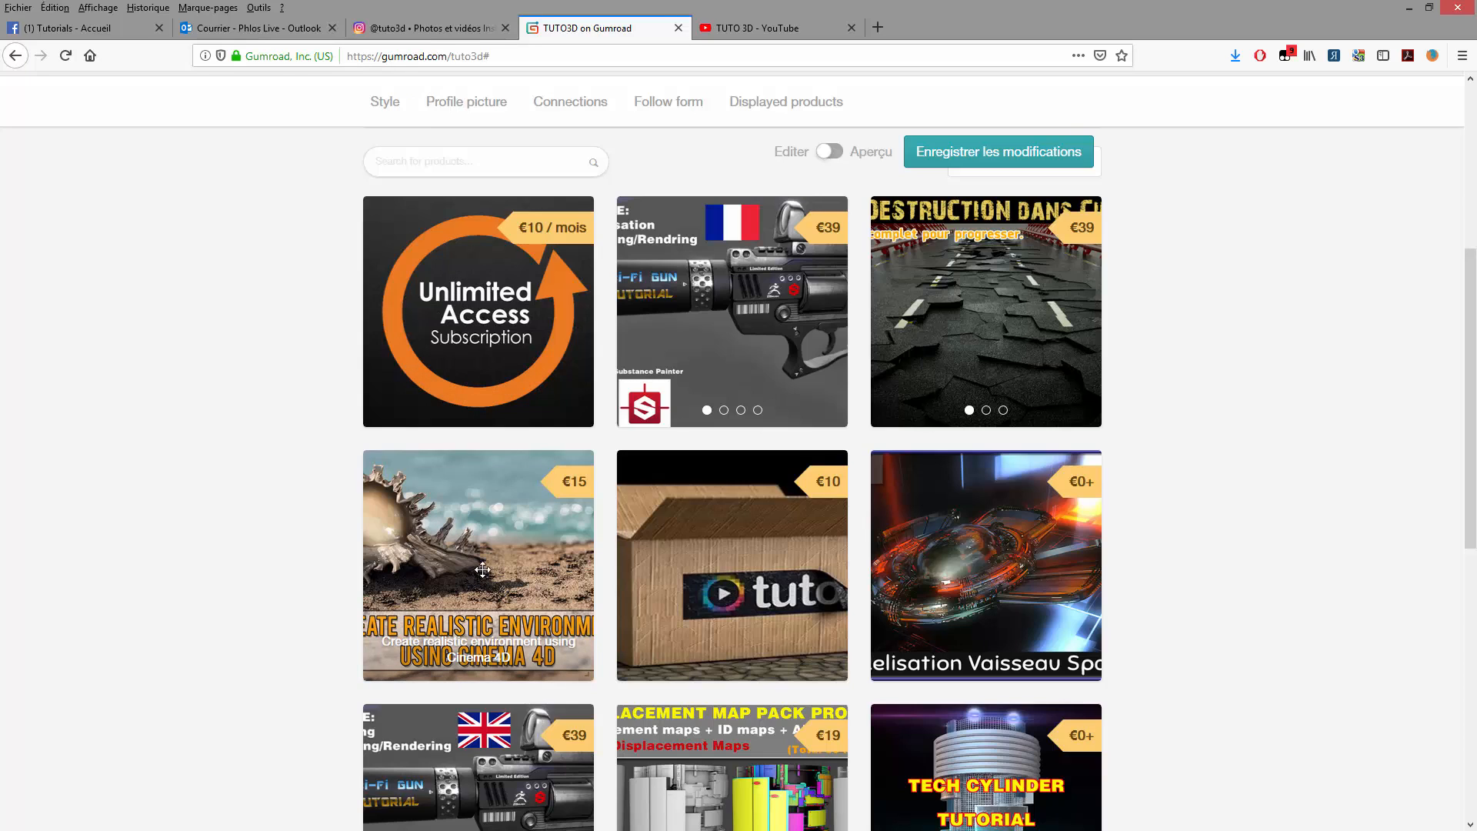
# View the open tuto3d post on Instagram, close it and return to the Gumroad store.
pyautogui.click(433, 31)
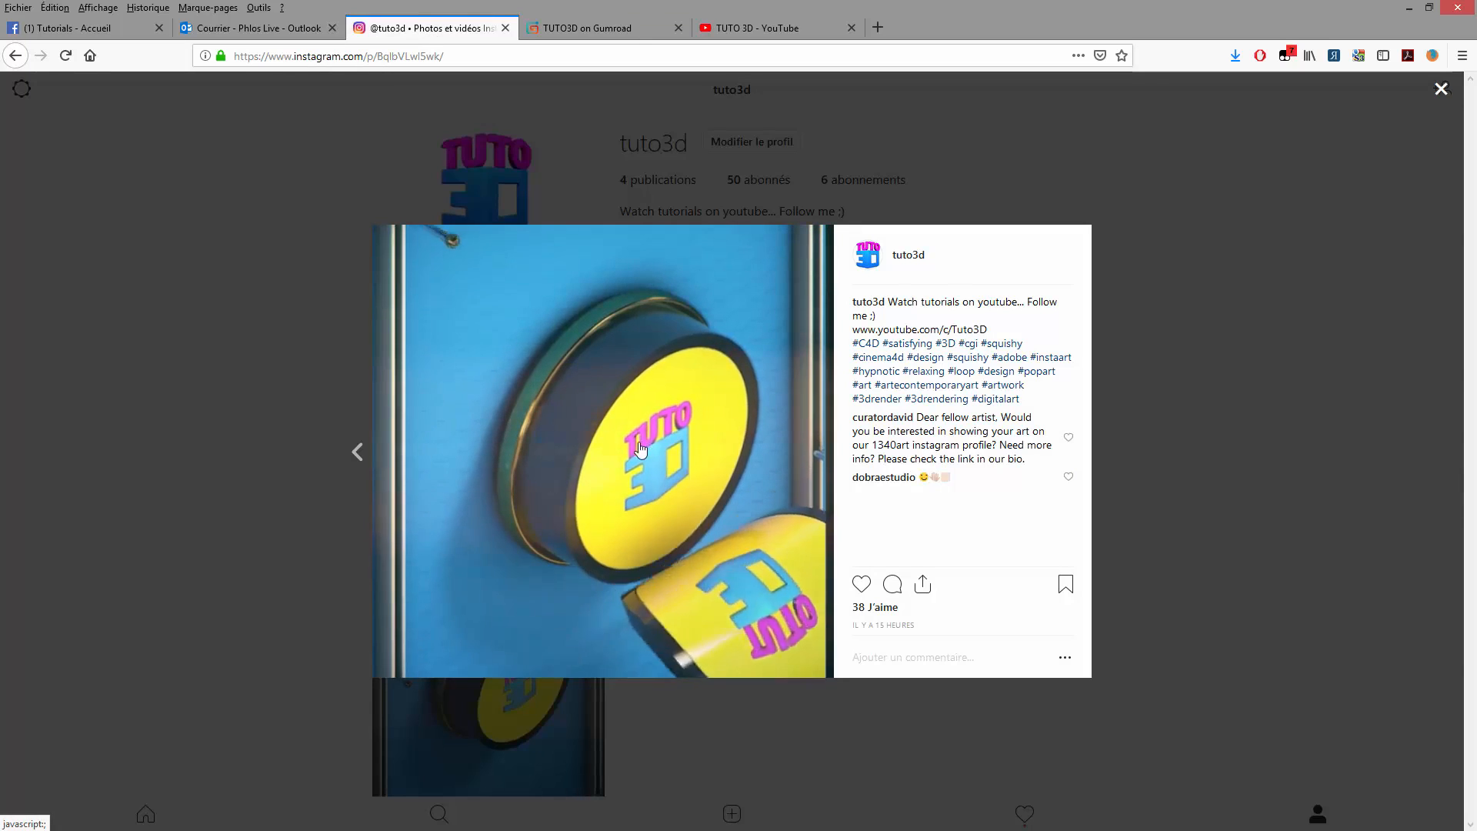
pyautogui.click(1441, 90)
pyautogui.click(573, 27)
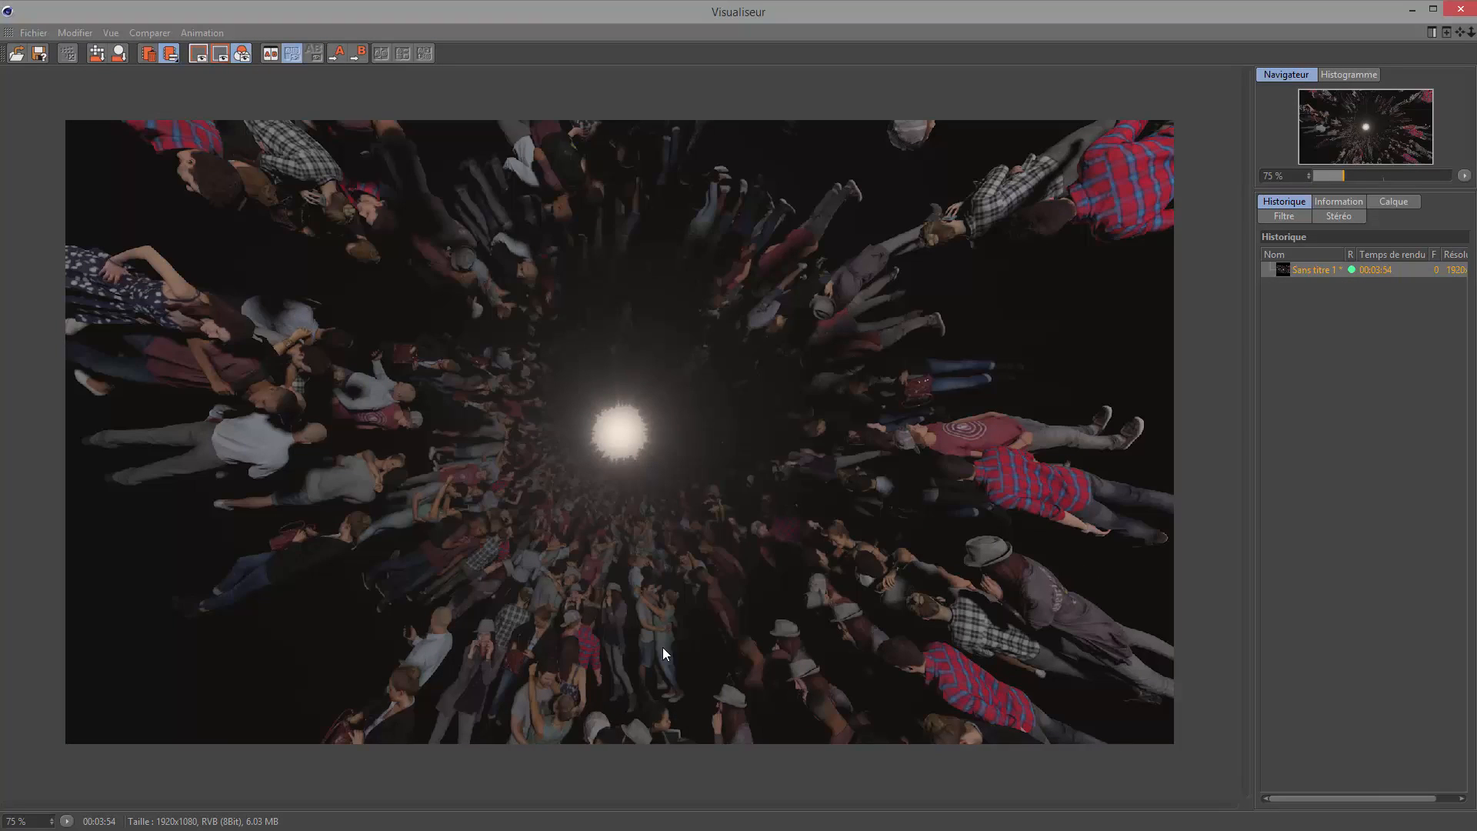
# In Cinema 4D, put away the rendered picture and open the preset library's Humans folder under Visualize, 3D Objects.
pyautogui.click(1428, 12)
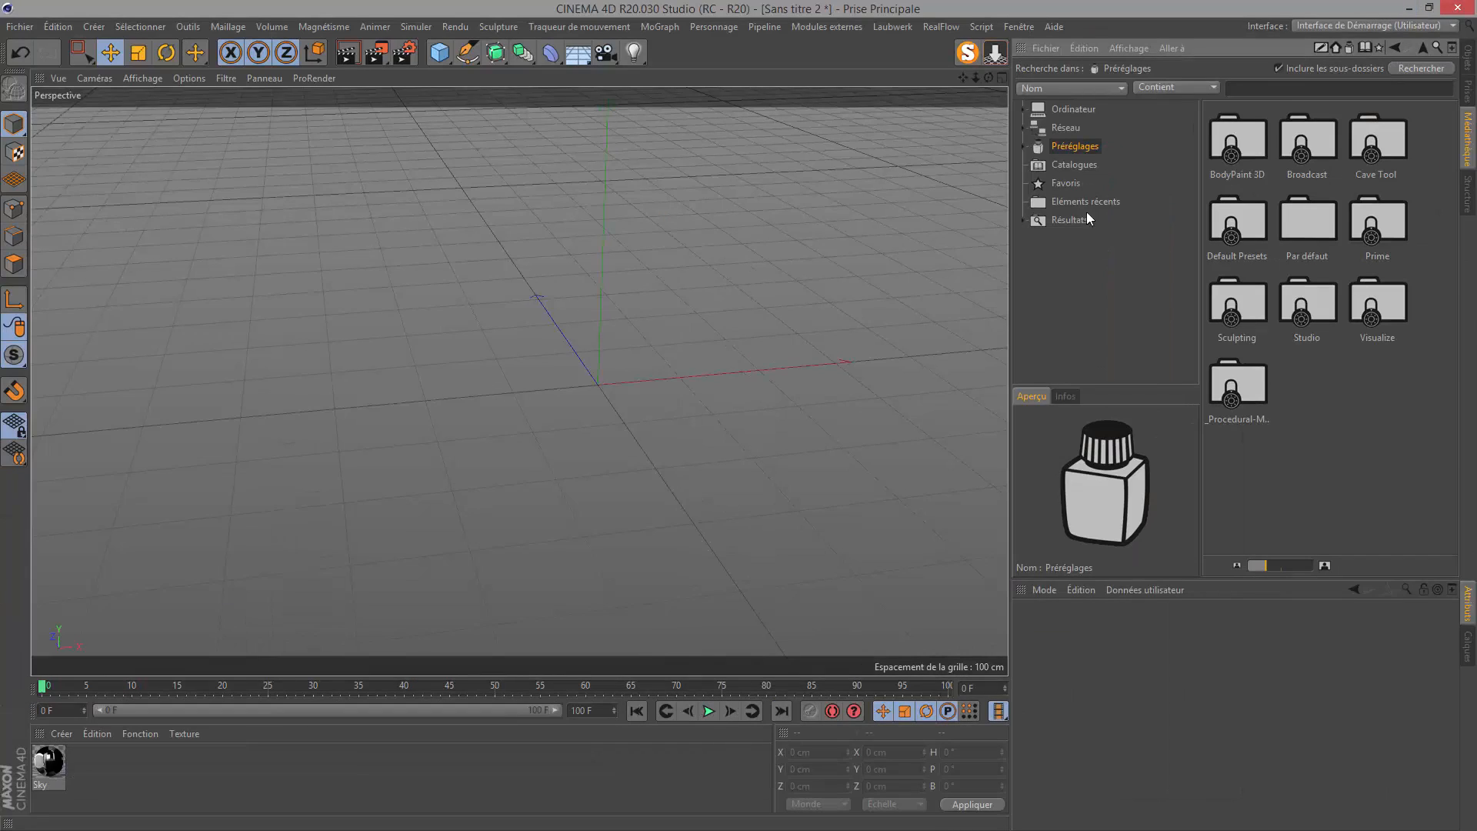
pyautogui.click(1468, 73)
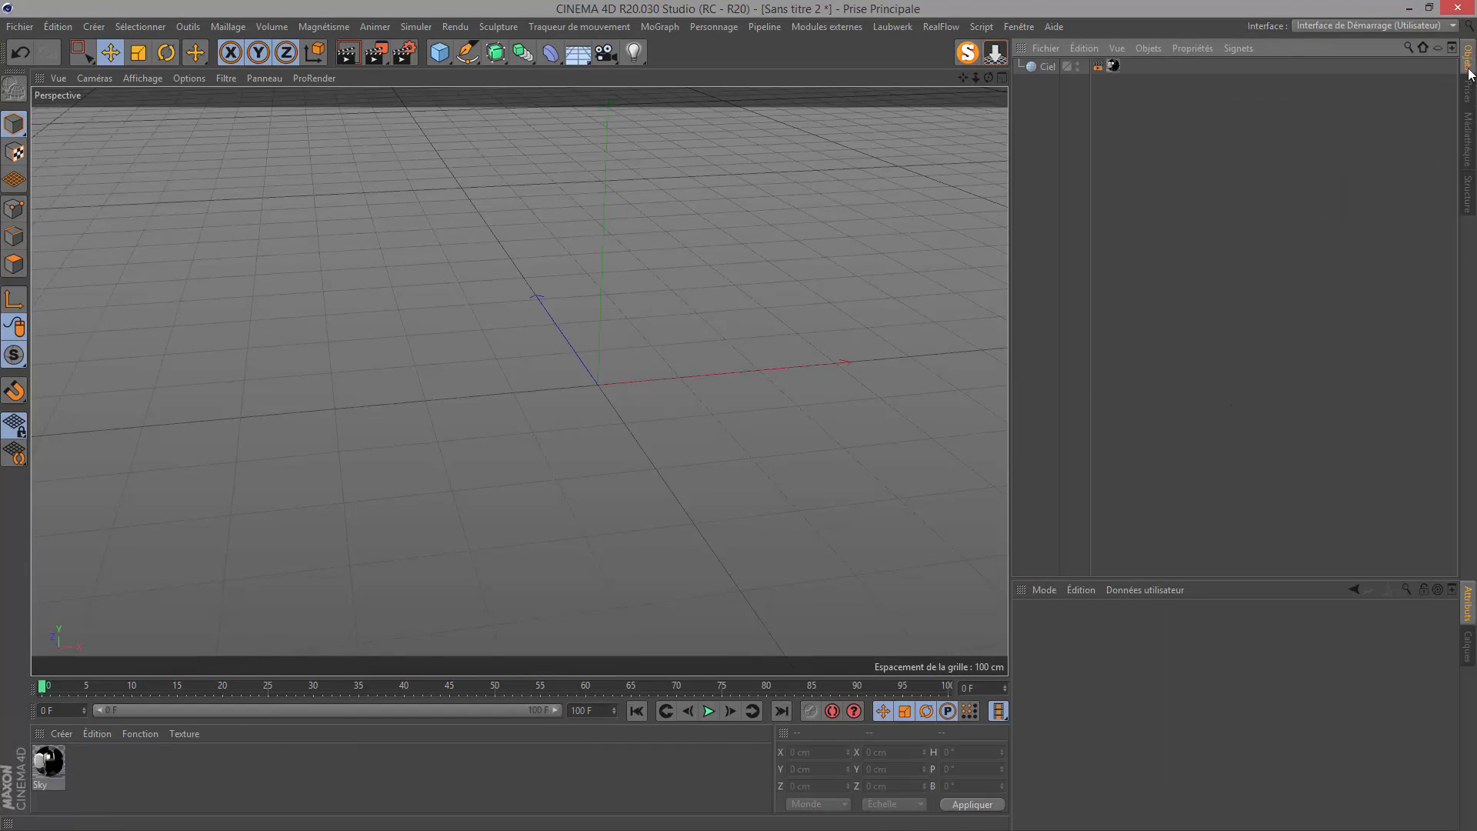
pyautogui.click(1470, 141)
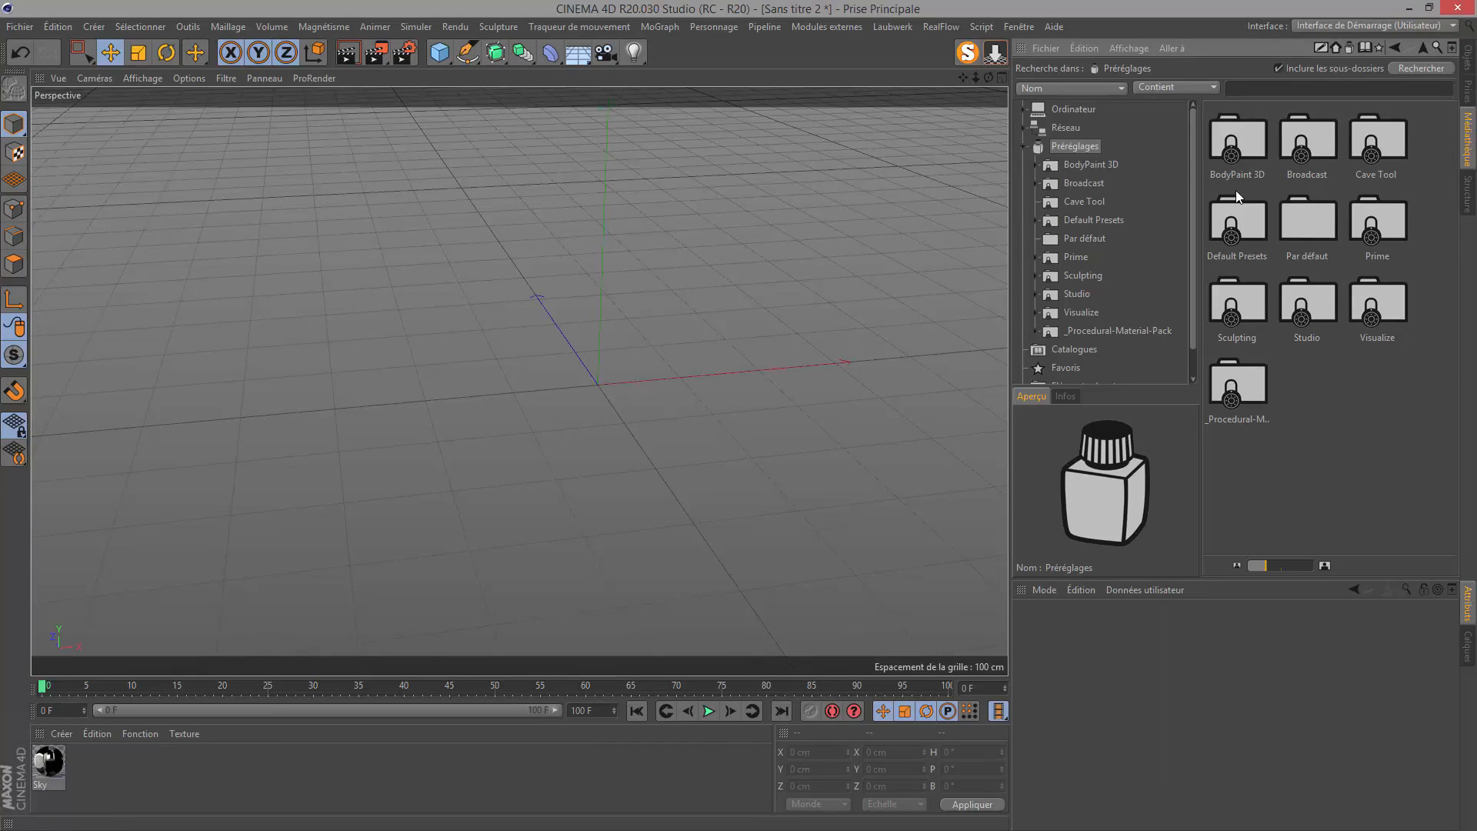
pyautogui.doubleClick(1375, 317)
pyautogui.doubleClick(1246, 149)
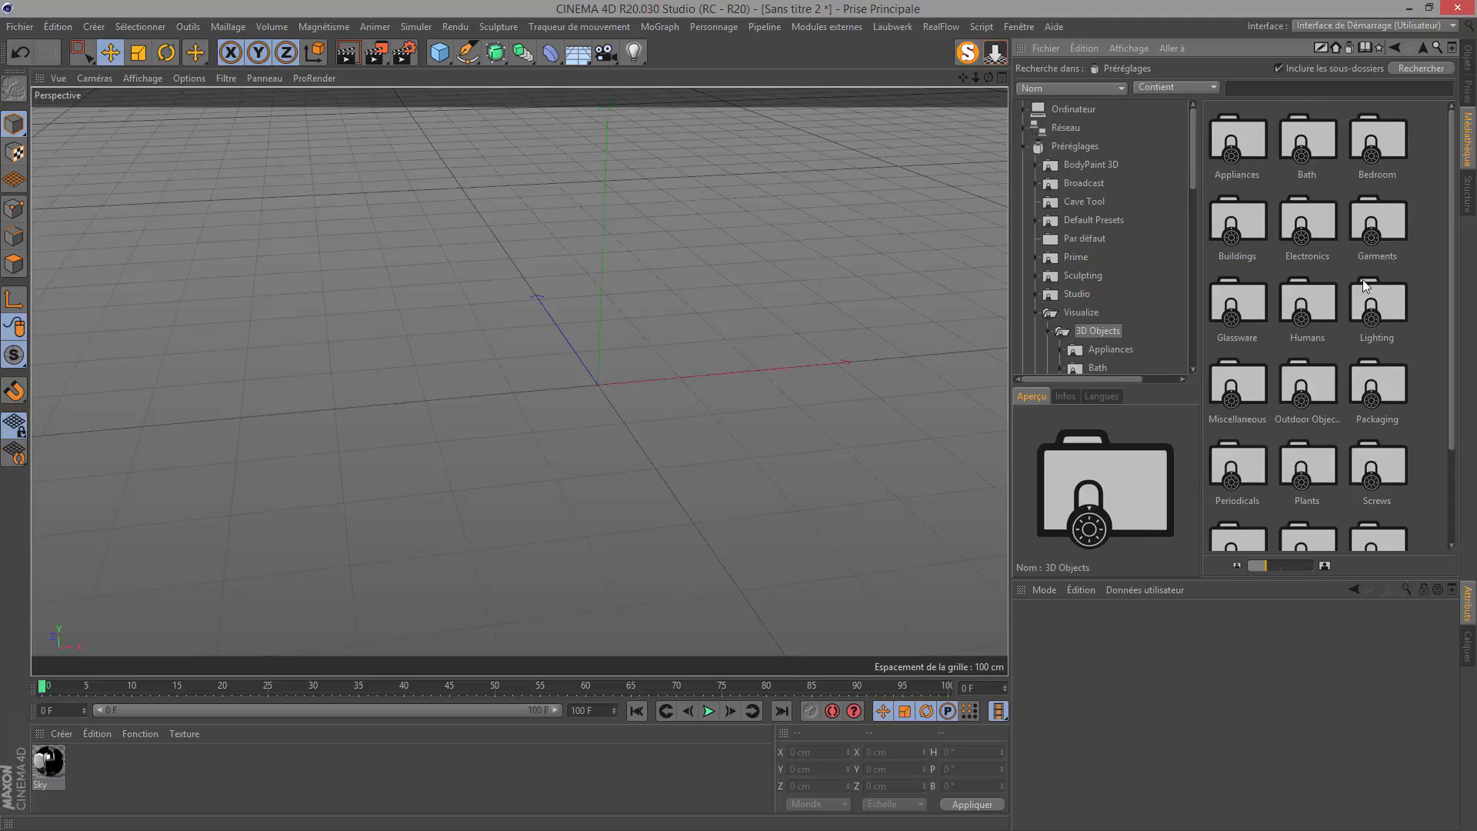
pyautogui.doubleClick(1319, 312)
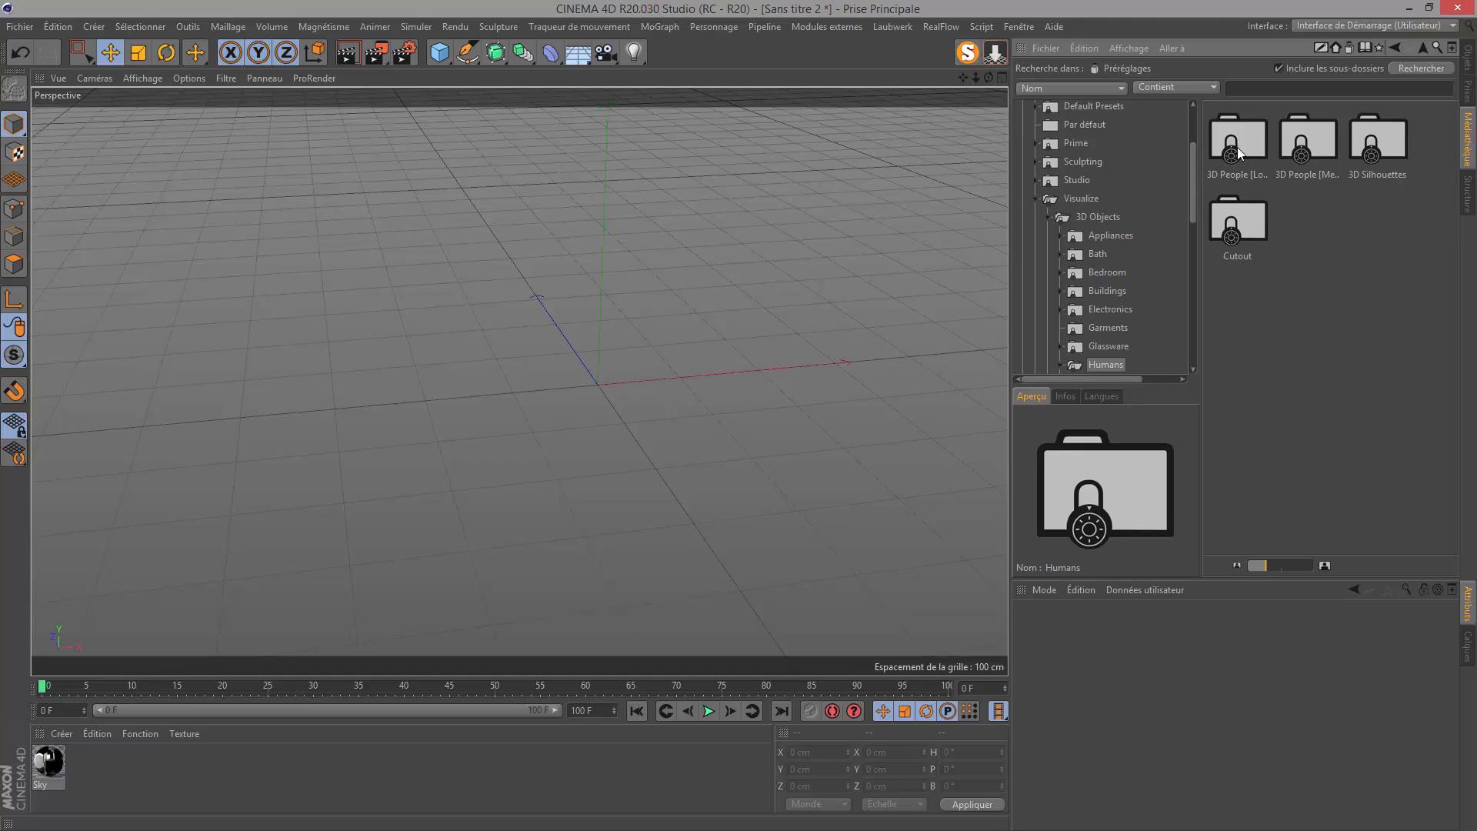
# Enlarge the thumbnails and look through the 3D People [Low Resolution] models, then return to the Humans folder.
pyautogui.click(1237, 176)
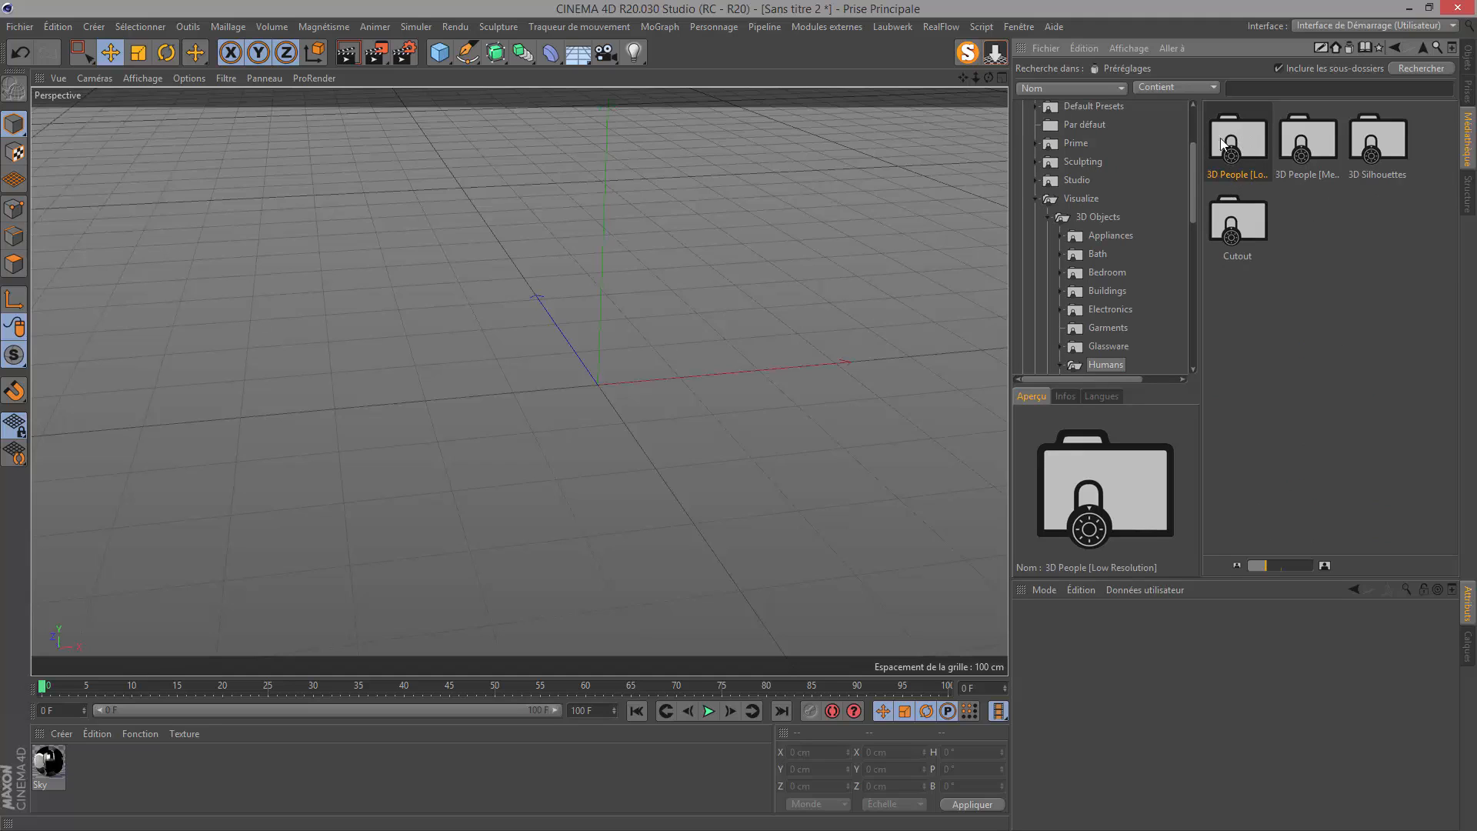
pyautogui.moveTo(1275, 566); pyautogui.dragTo(1283, 571)
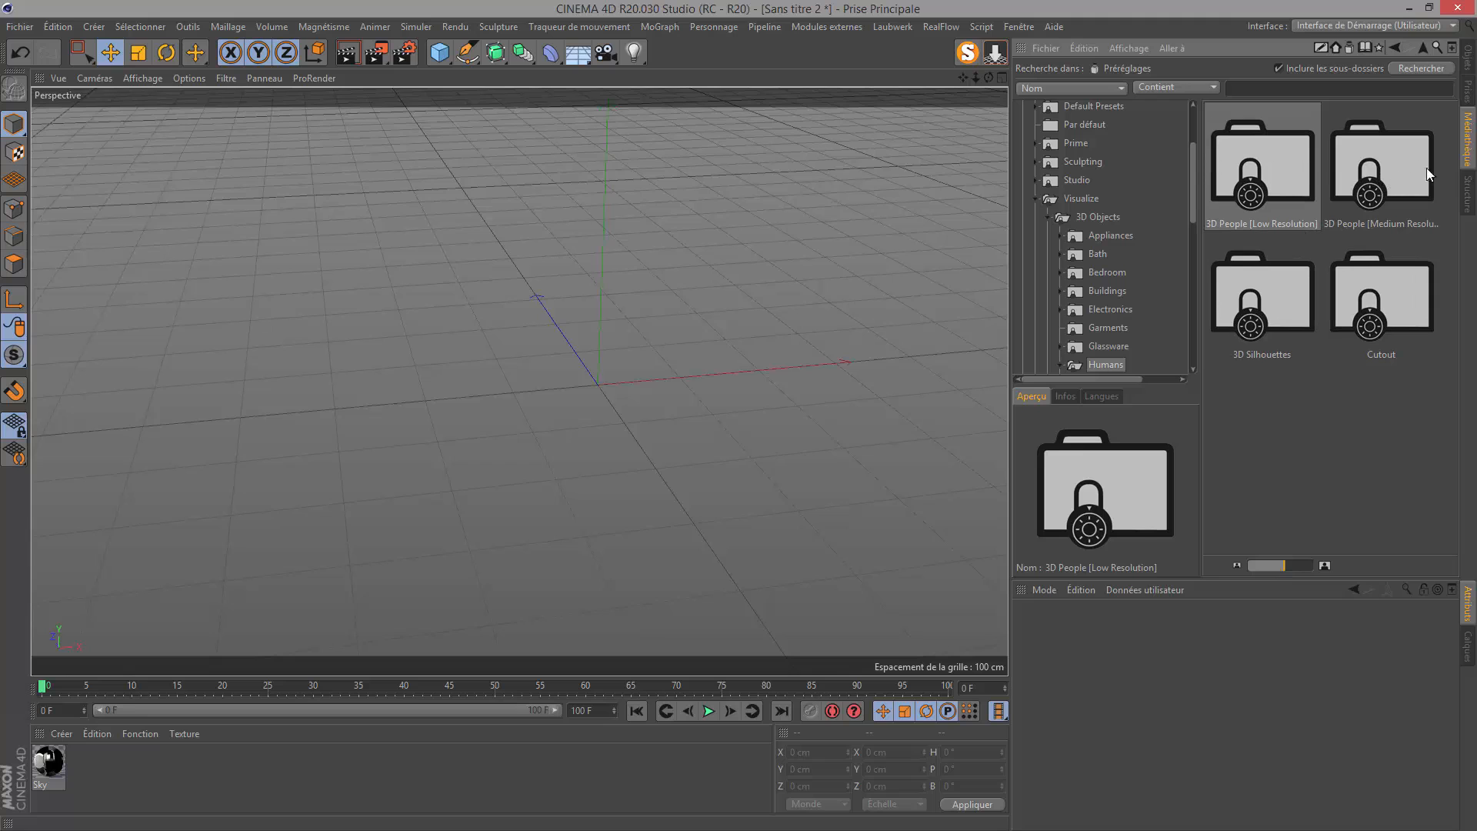
pyautogui.doubleClick(1264, 163)
pyautogui.moveTo(1451, 277); pyautogui.dragTo(1451, 133)
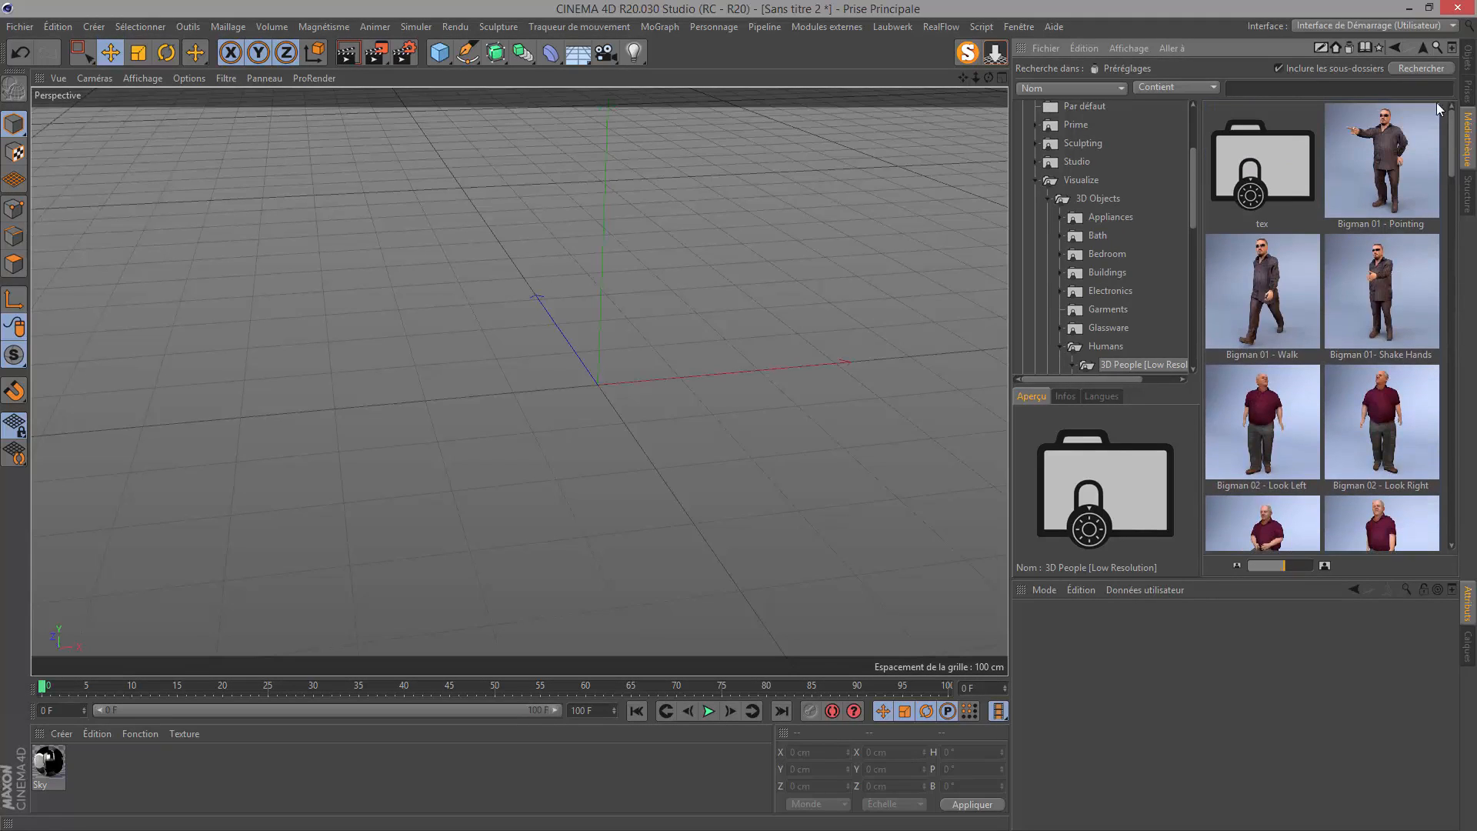
pyautogui.click(1421, 46)
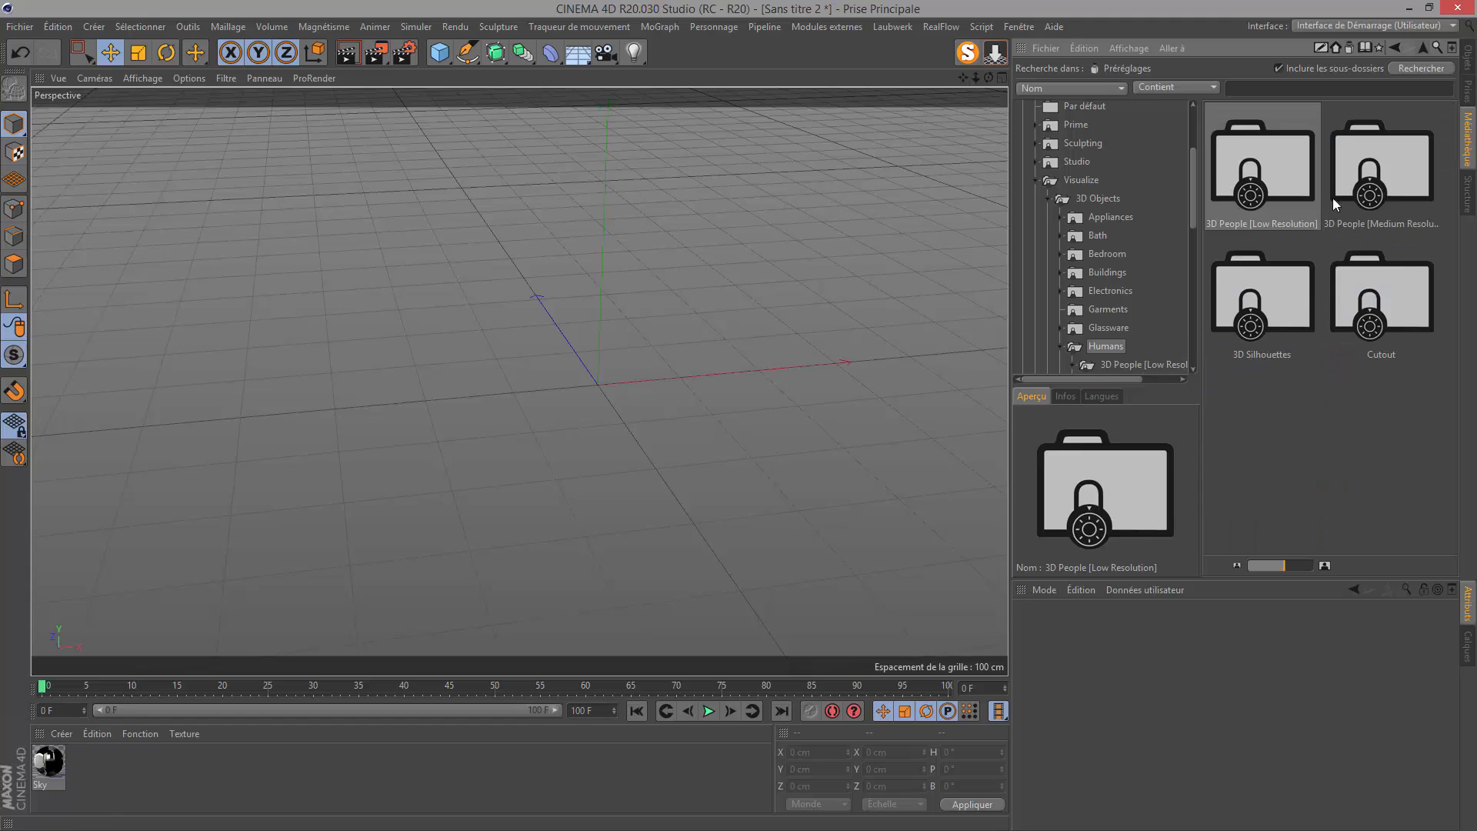
# Load all ten models of the 3D People [Medium Resolution] folder into the scene, from Couple 01 to Teenager 01.
pyautogui.doubleClick(1391, 158)
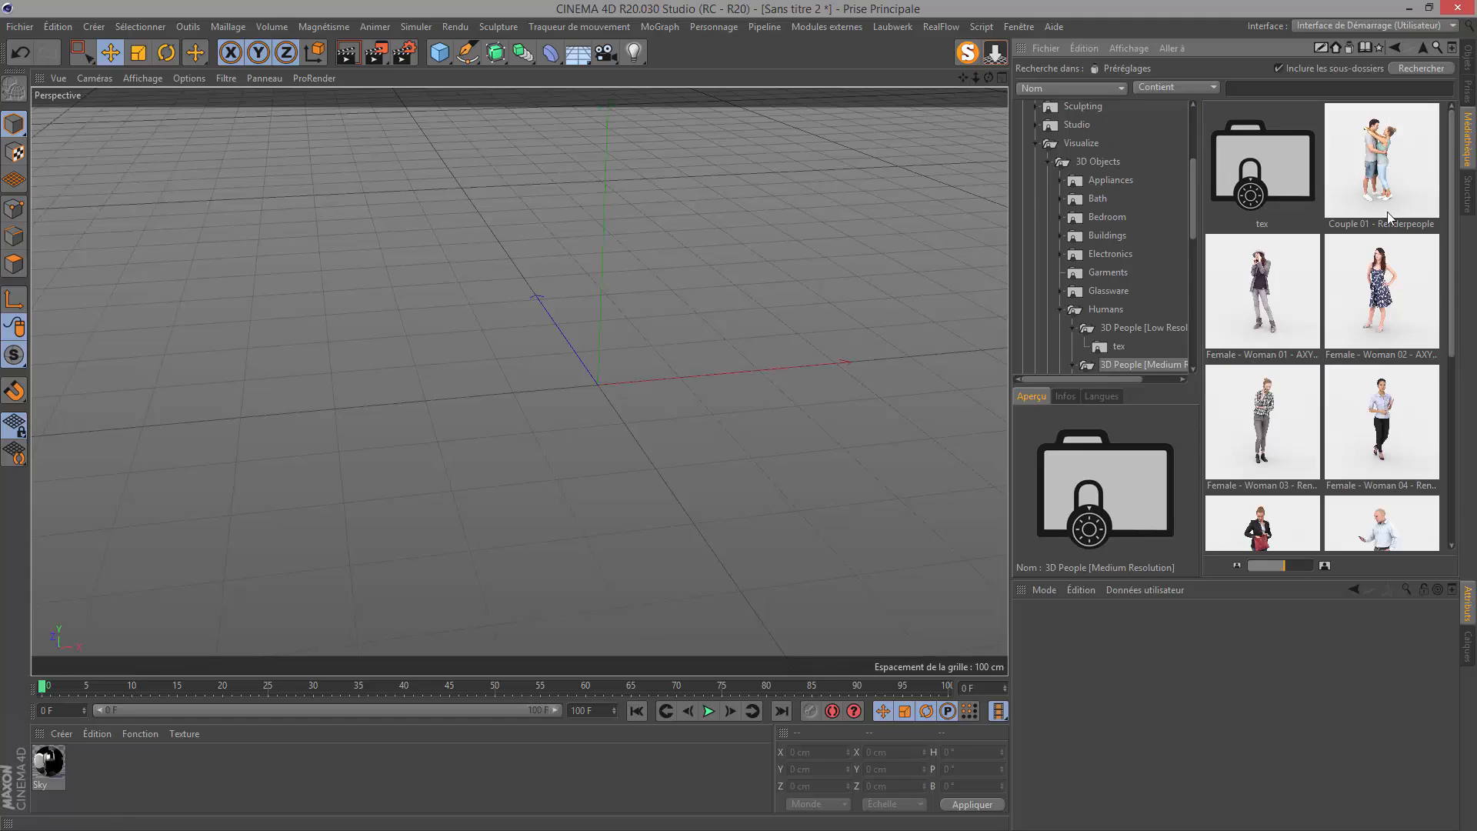
pyautogui.moveTo(1303, 578); pyautogui.dragTo(1271, 561)
pyautogui.click(1324, 121)
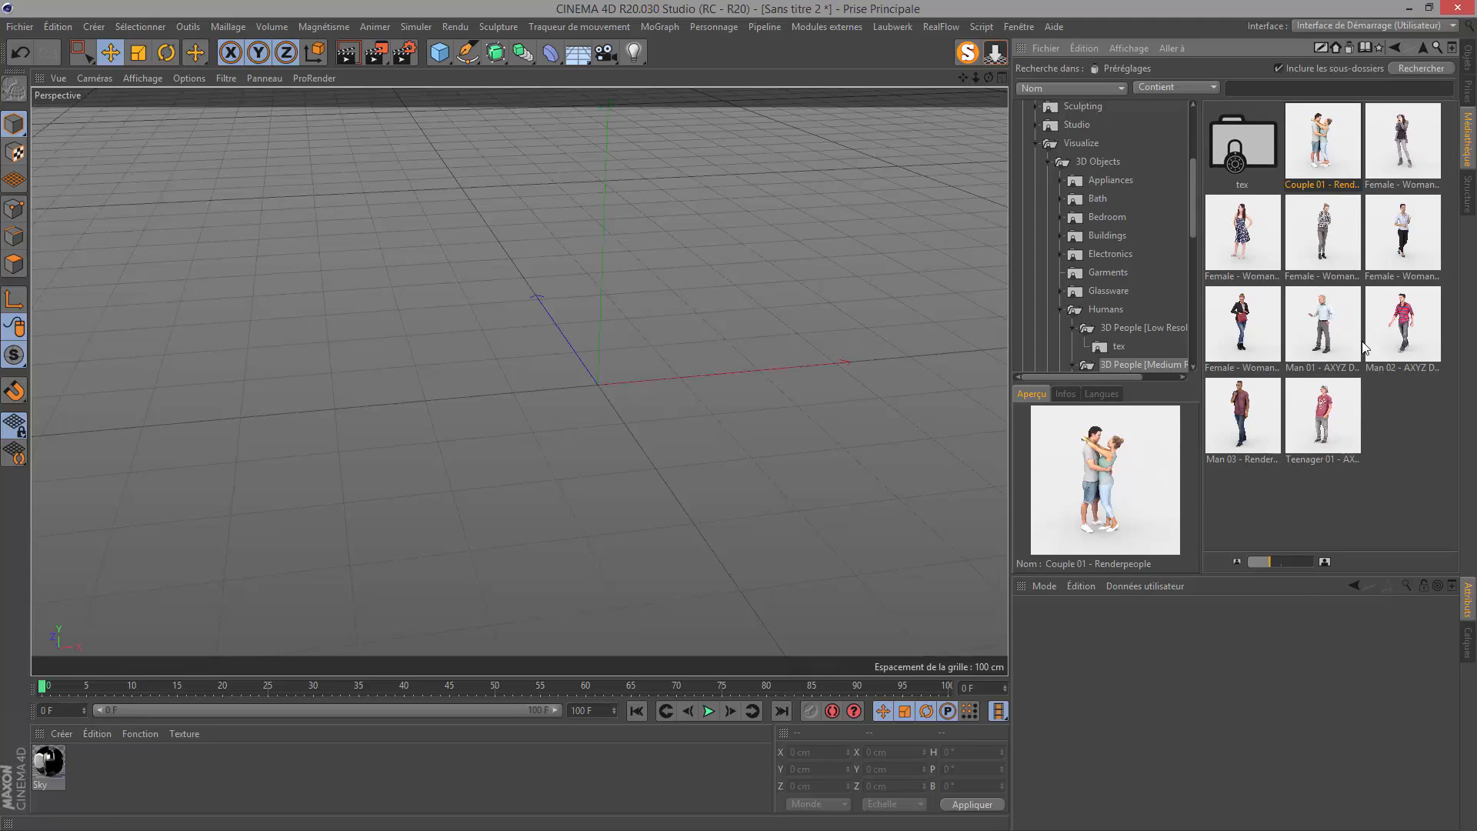
pyautogui.keyDown('shift'); pyautogui.click(1322, 423); pyautogui.keyUp('shift')
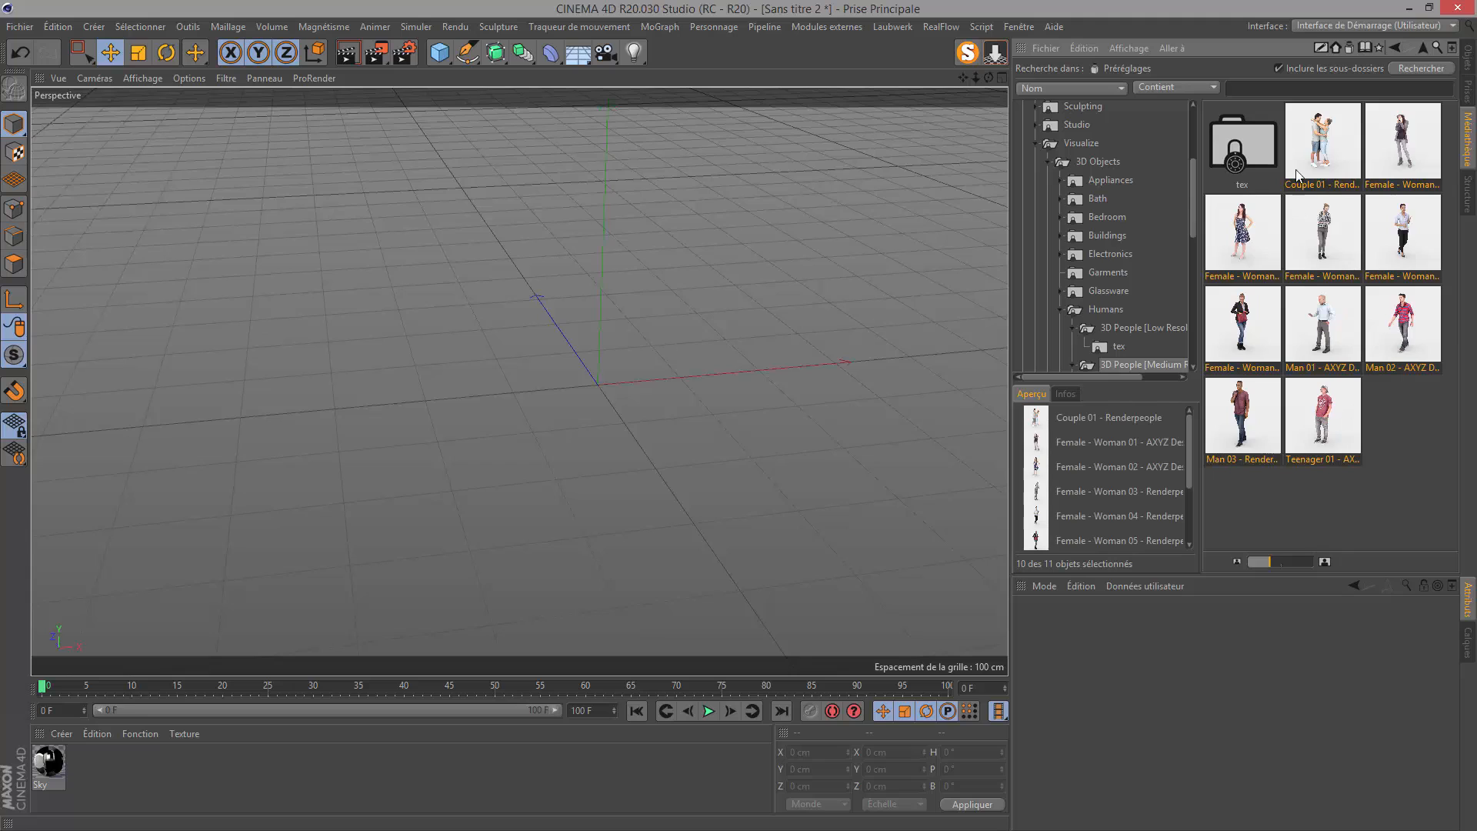
pyautogui.moveTo(1236, 331); pyautogui.dragTo(610, 399)
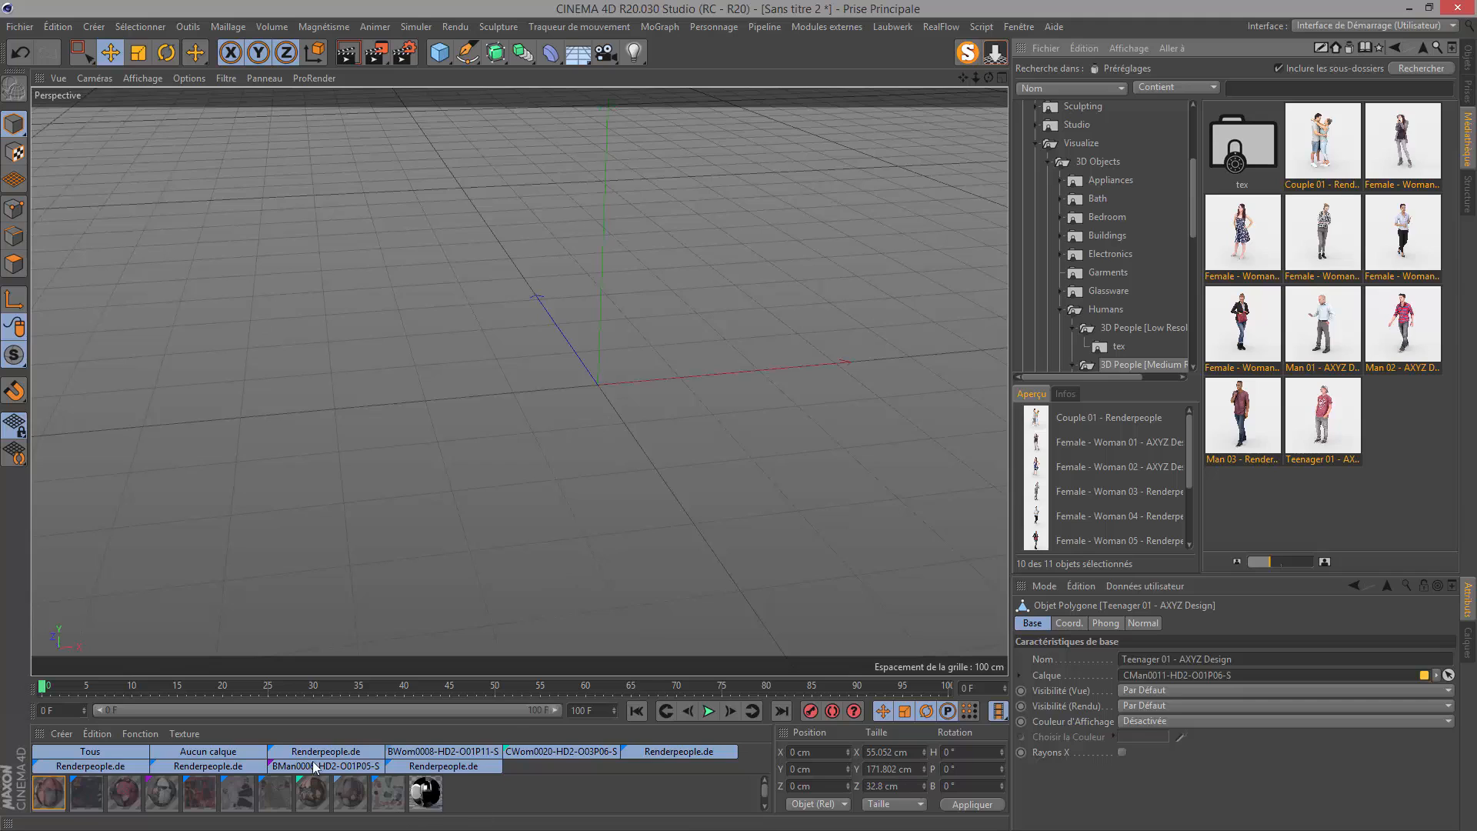
# Add a MoGraph Cloner and make all ten people models its children.
pyautogui.click(1470, 55)
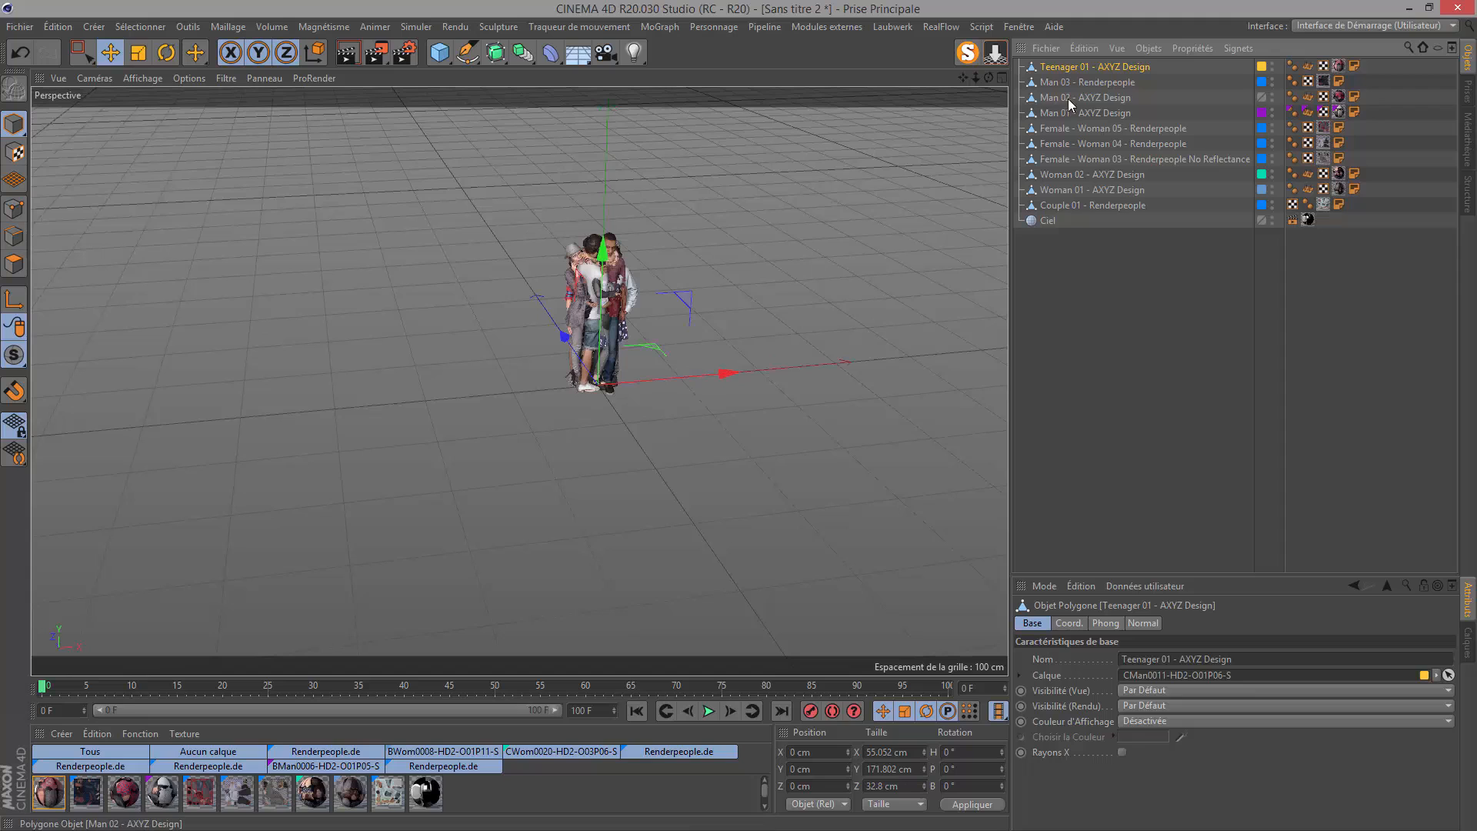
pyautogui.click(660, 26)
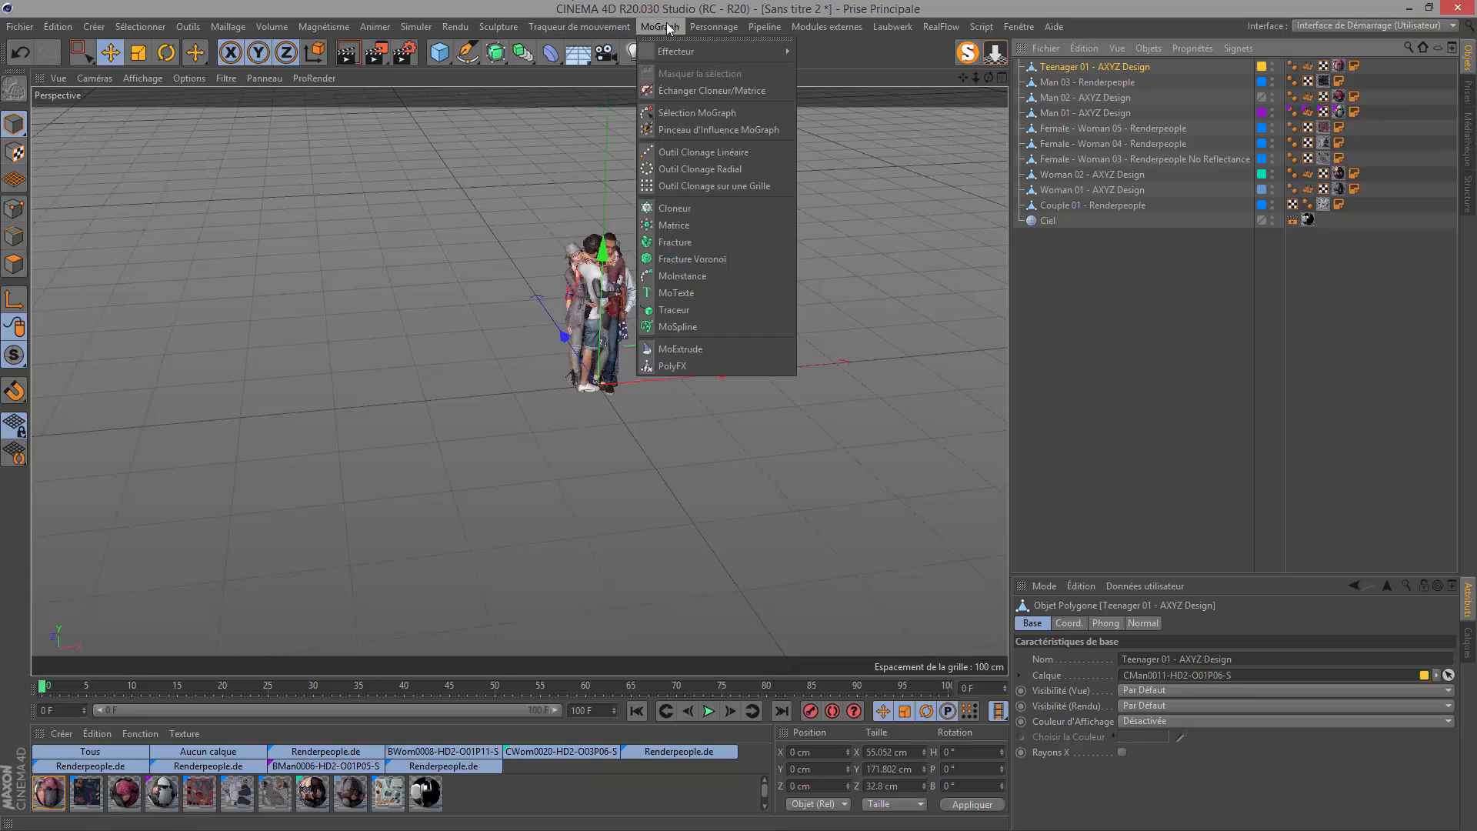
pyautogui.click(714, 204)
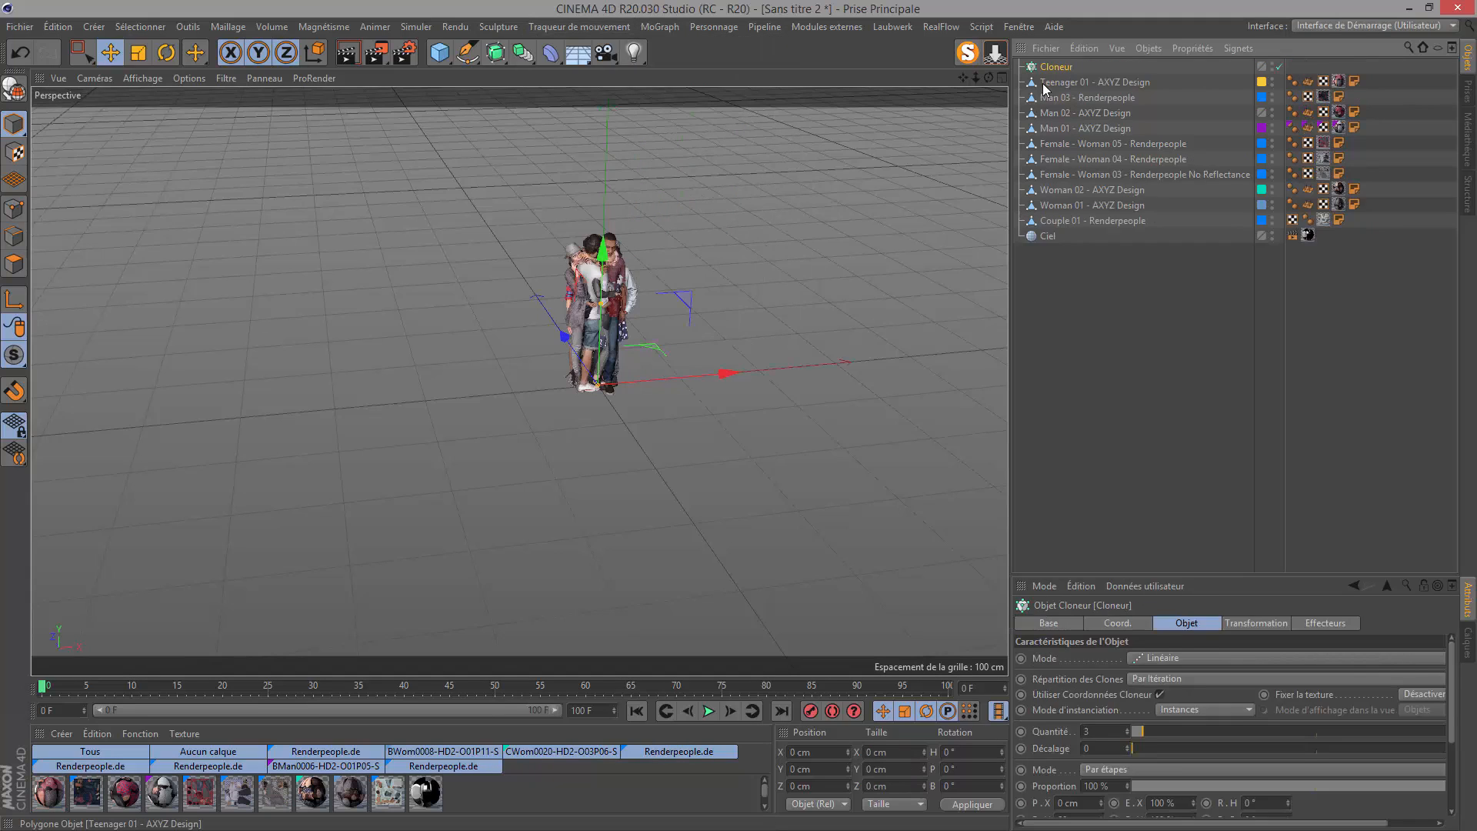
pyautogui.keyDown('shift'); pyautogui.click(1052, 223); pyautogui.keyUp('shift')
pyautogui.moveTo(1052, 223); pyautogui.dragTo(1062, 67)
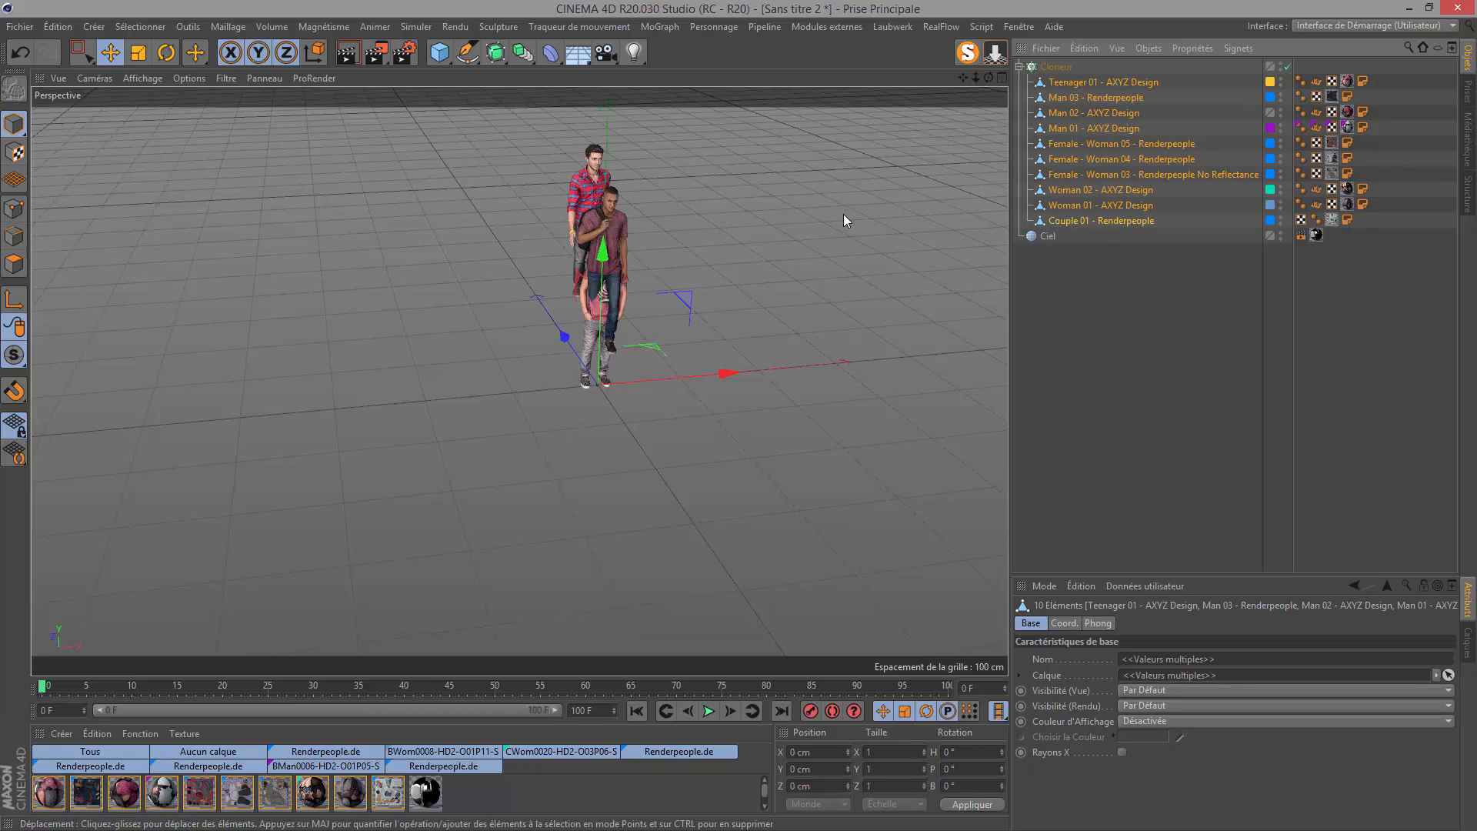
# Switch the Cloner to the grid distribution mode (Répartition sur une Grille) with a vertical quantity of 1.
pyautogui.click(1055, 67)
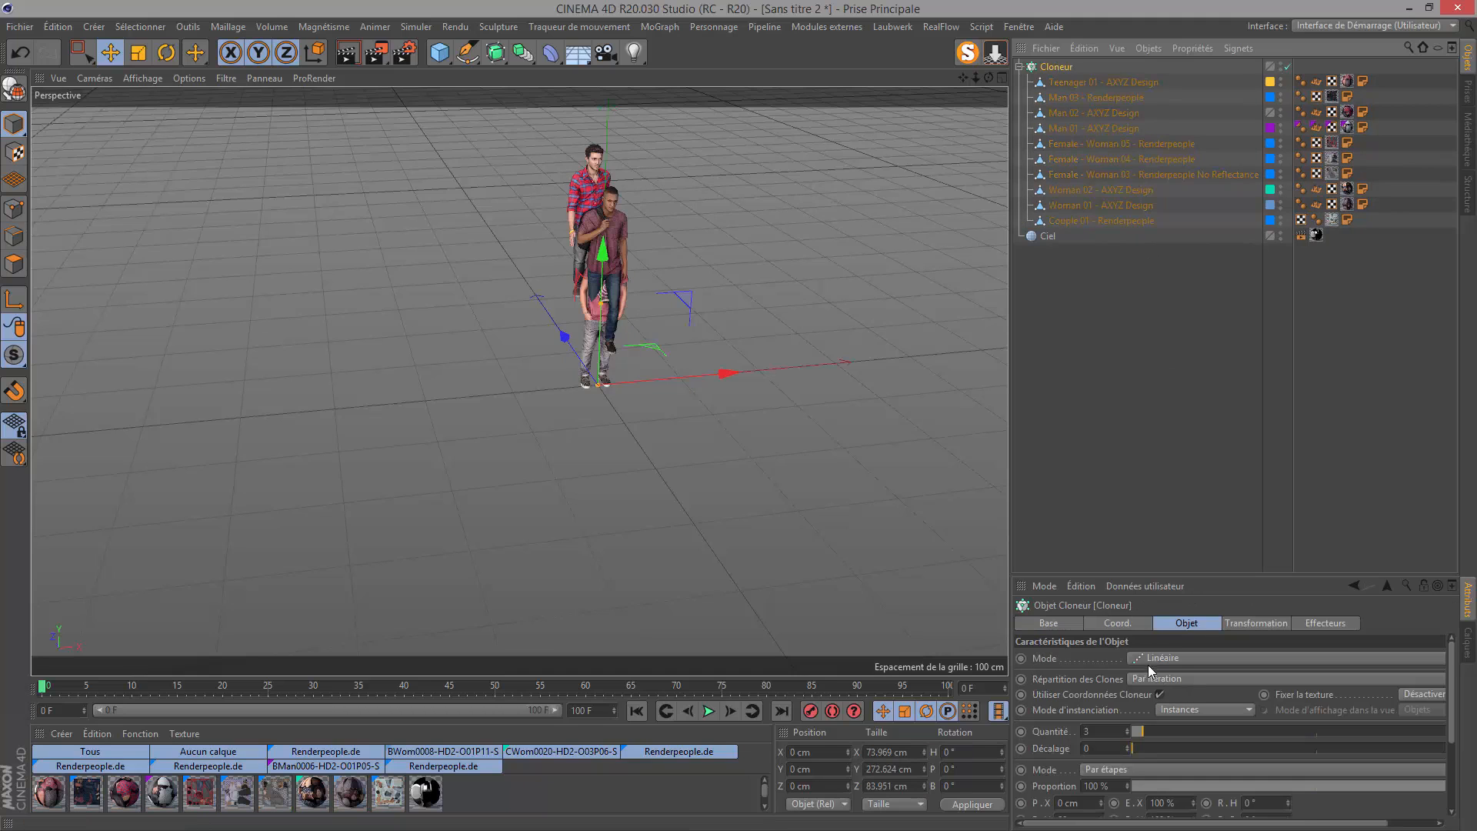
pyautogui.click(1152, 659)
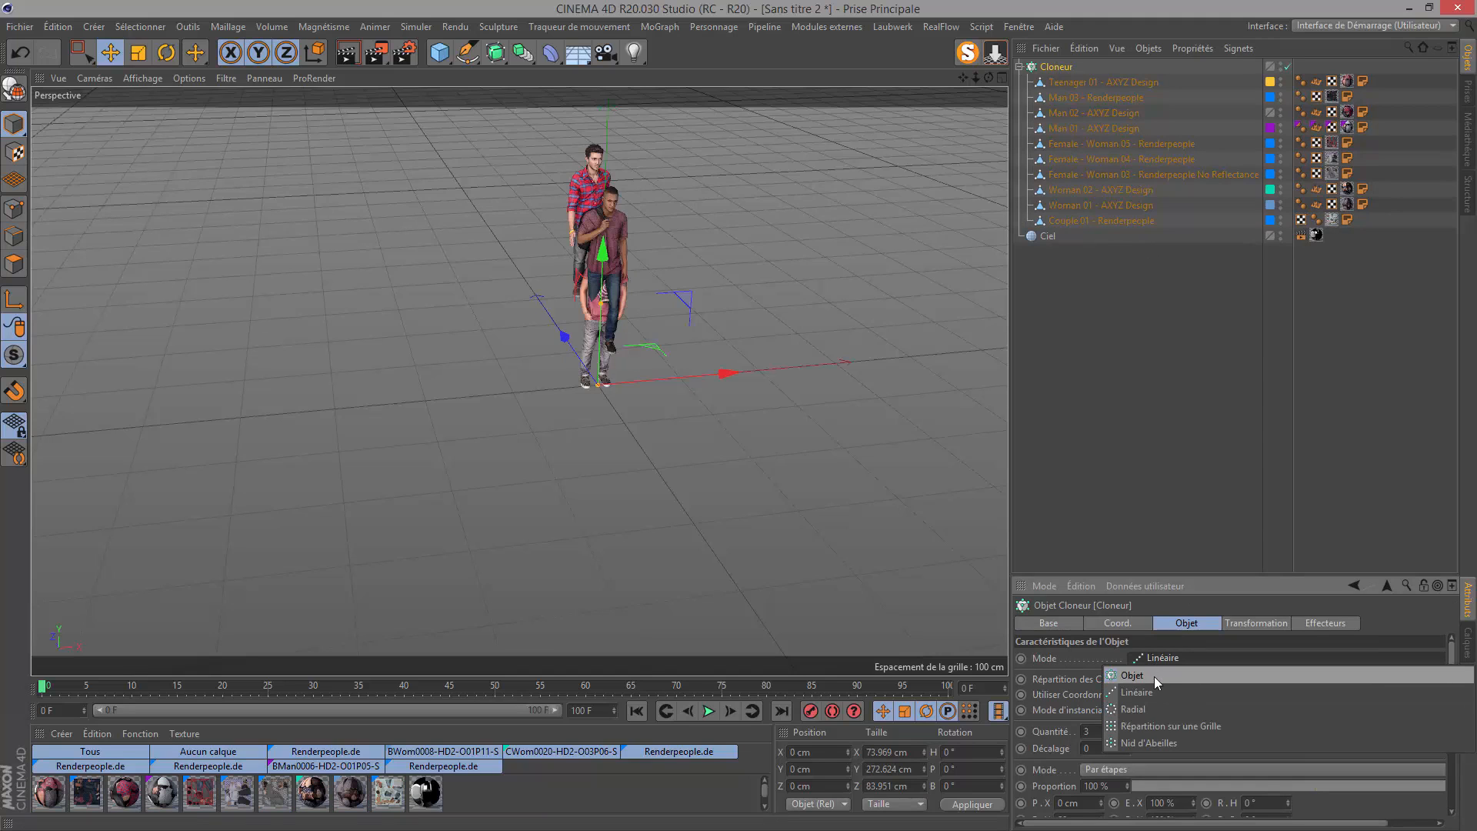
pyautogui.click(1182, 728)
pyautogui.click(1124, 733)
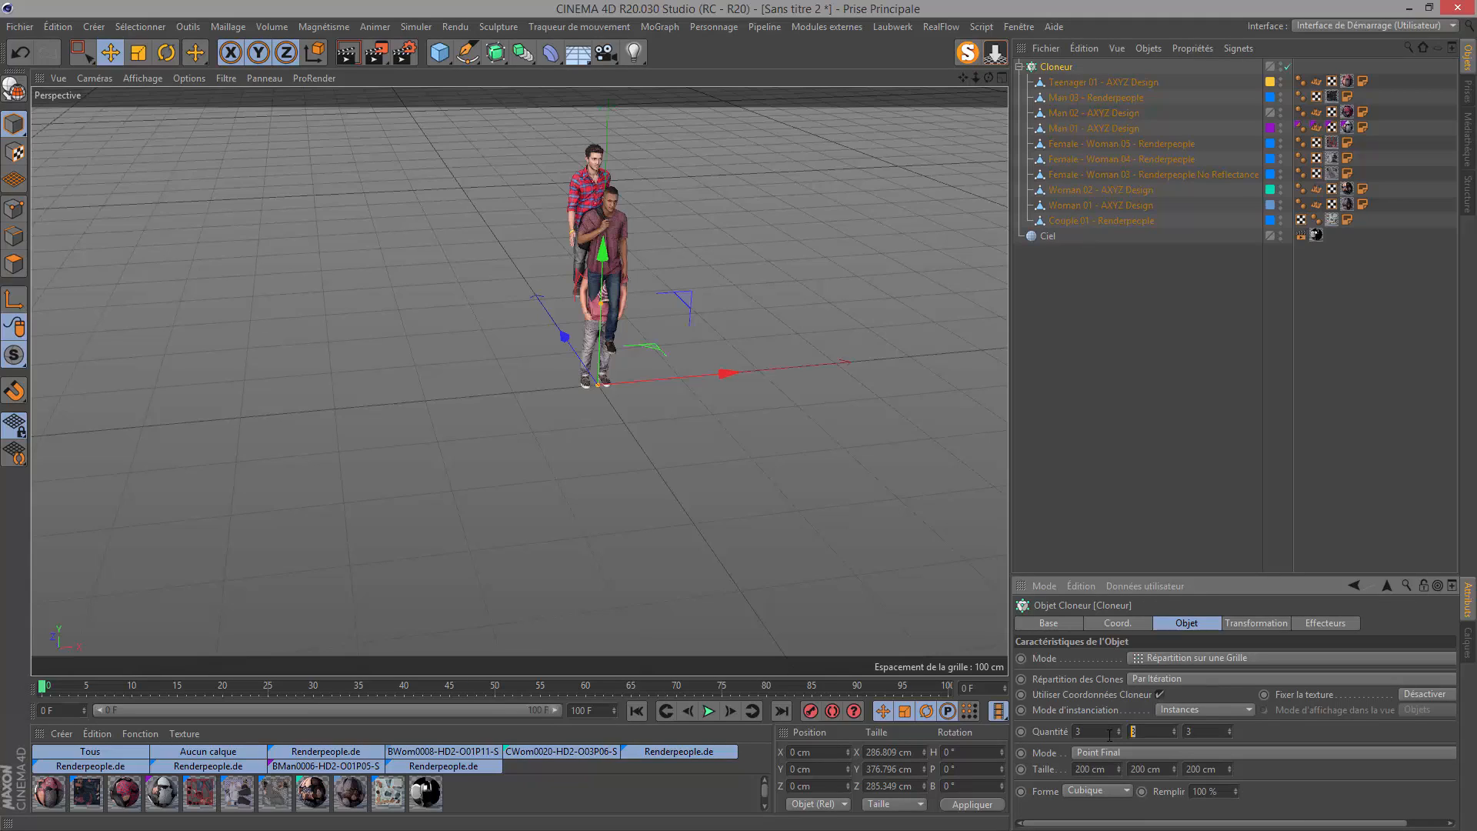
pyautogui.write('1')
pyautogui.press('Return')
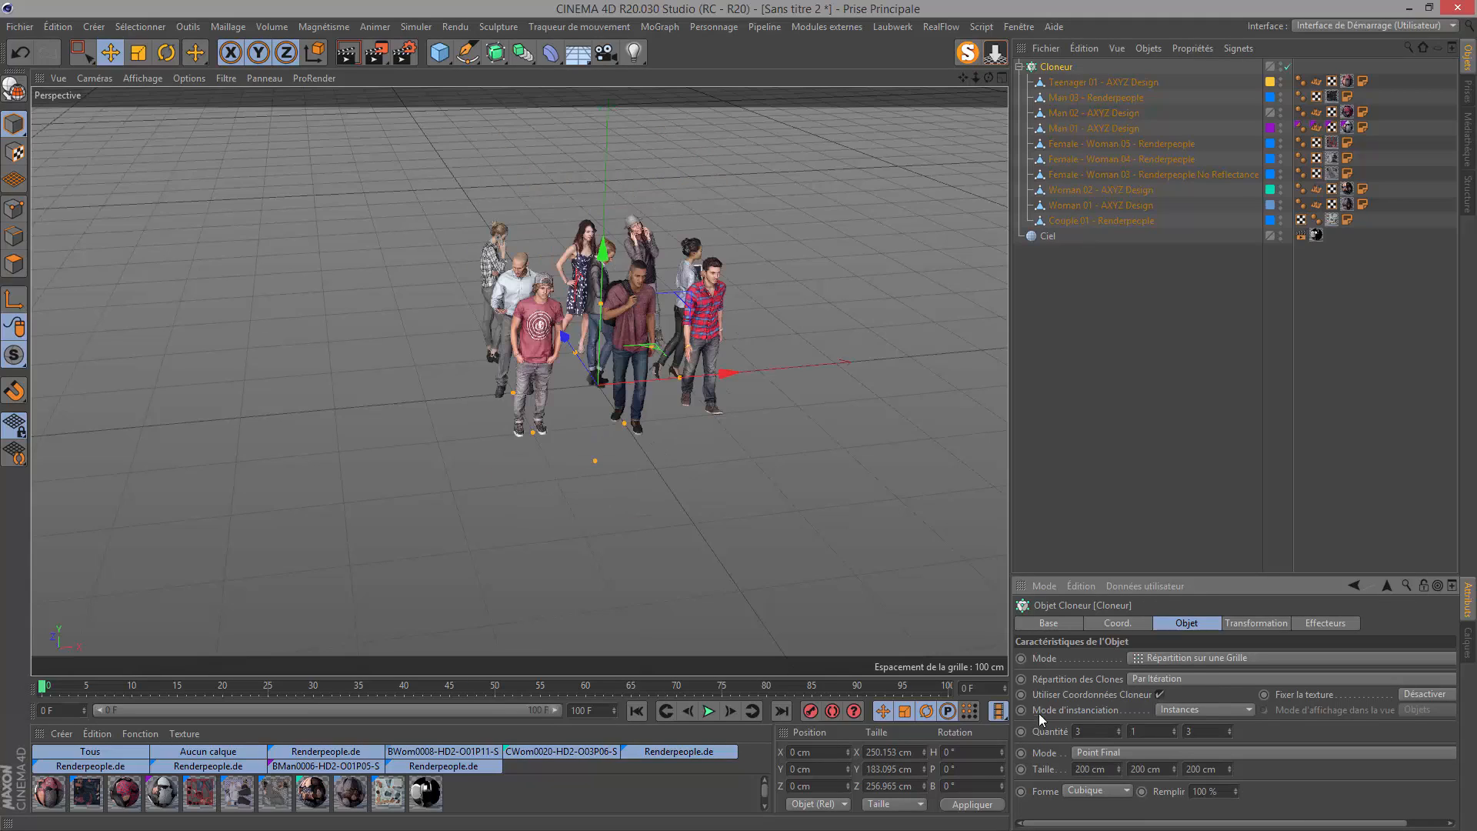
# Render the perspective view with the cloned people seen close up.
pyautogui.scroll(5, 634, 267)
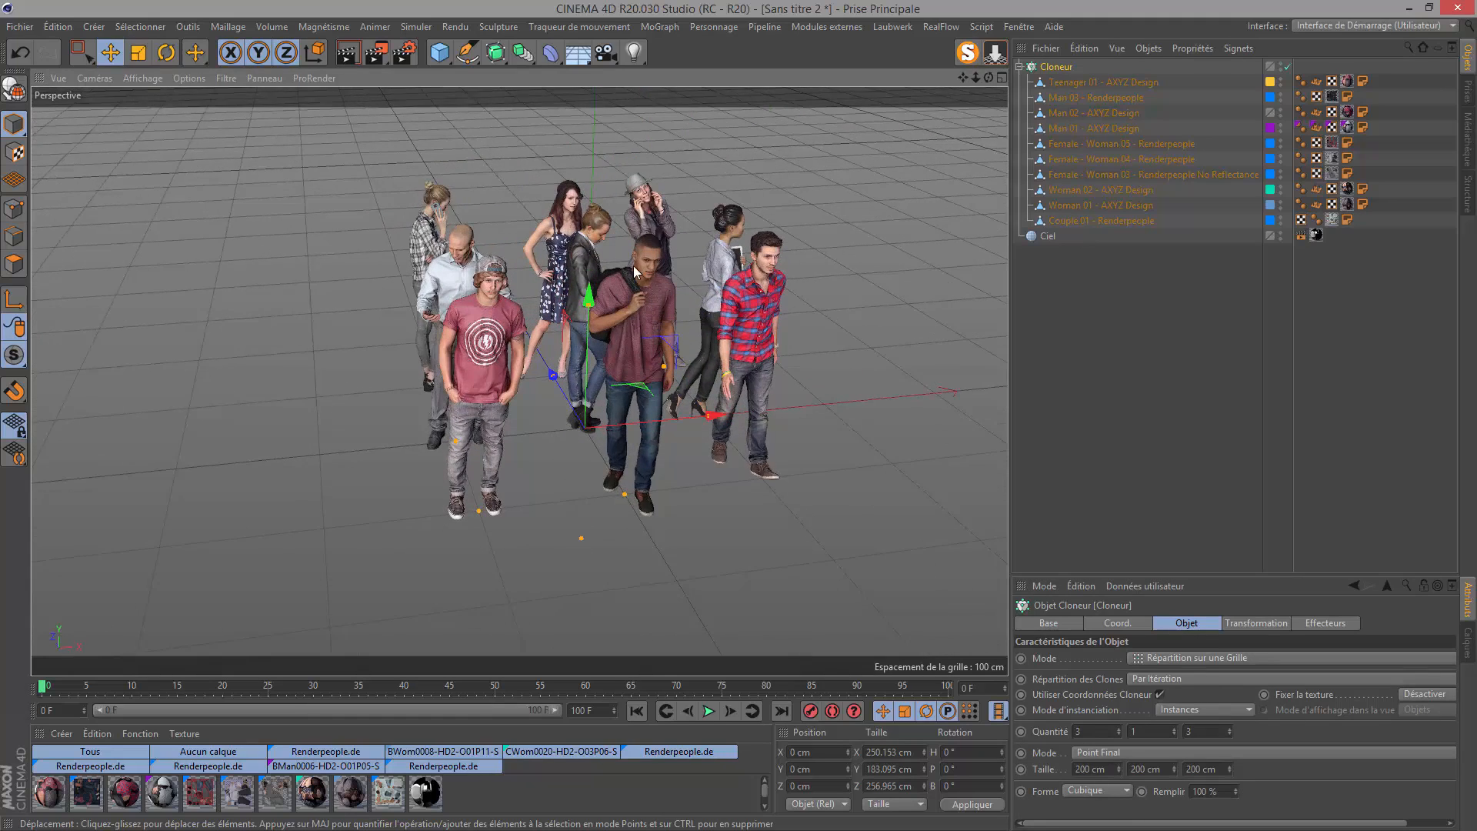
pyautogui.scroll(5, 634, 266)
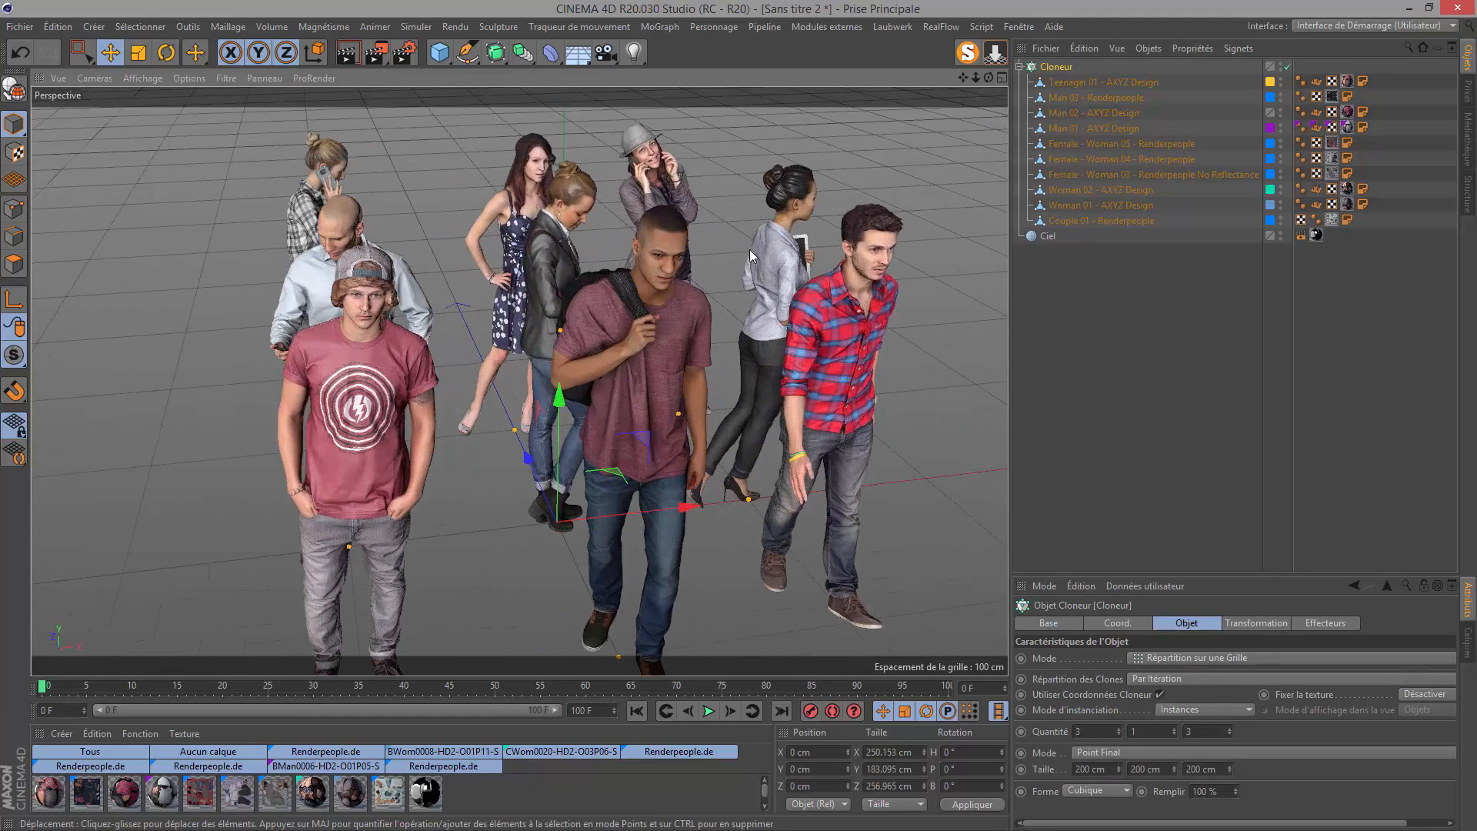
pyautogui.moveTo(988, 78); pyautogui.dragTo(1065, 51)
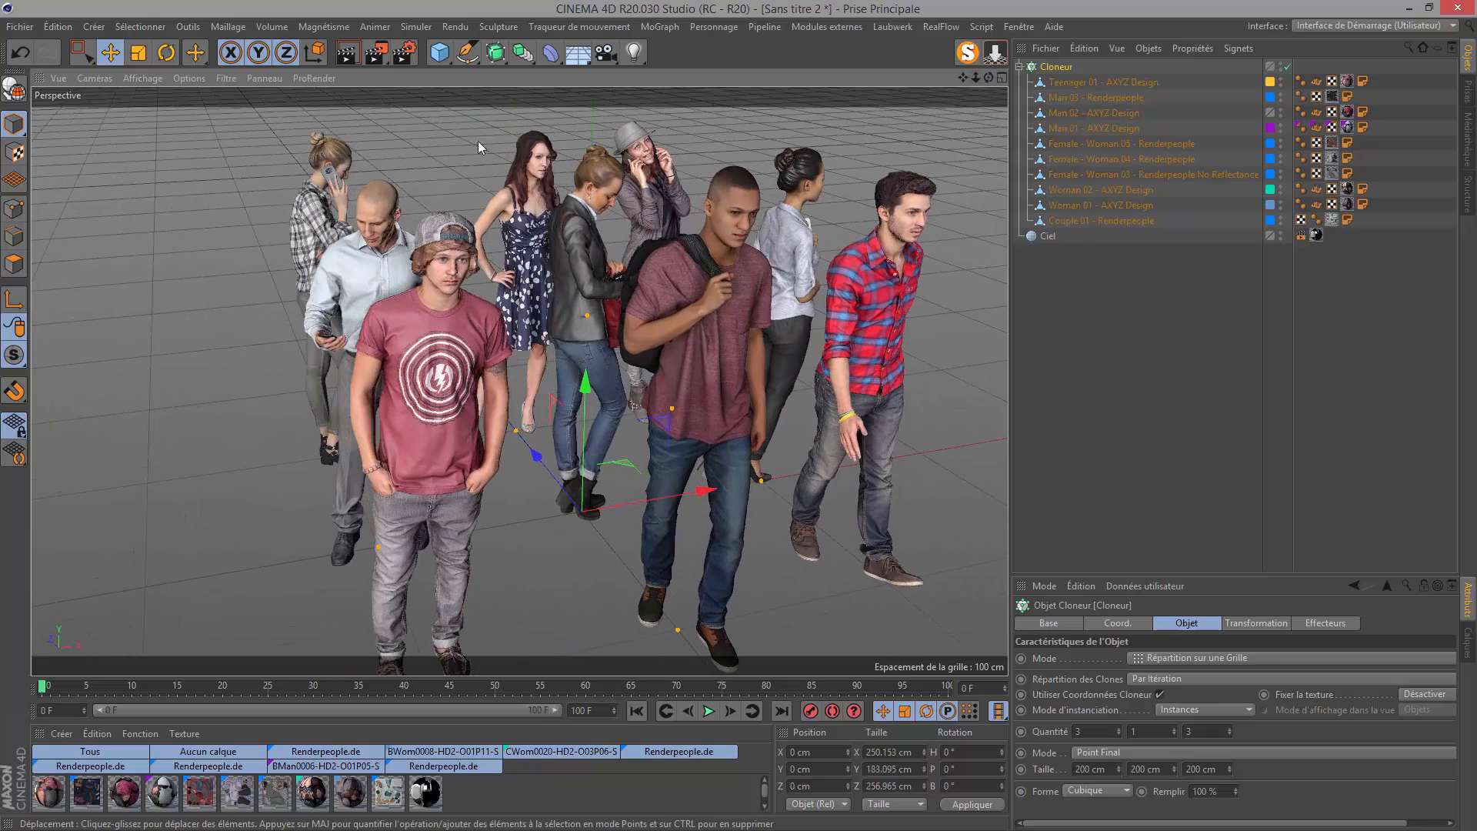
pyautogui.click(344, 60)
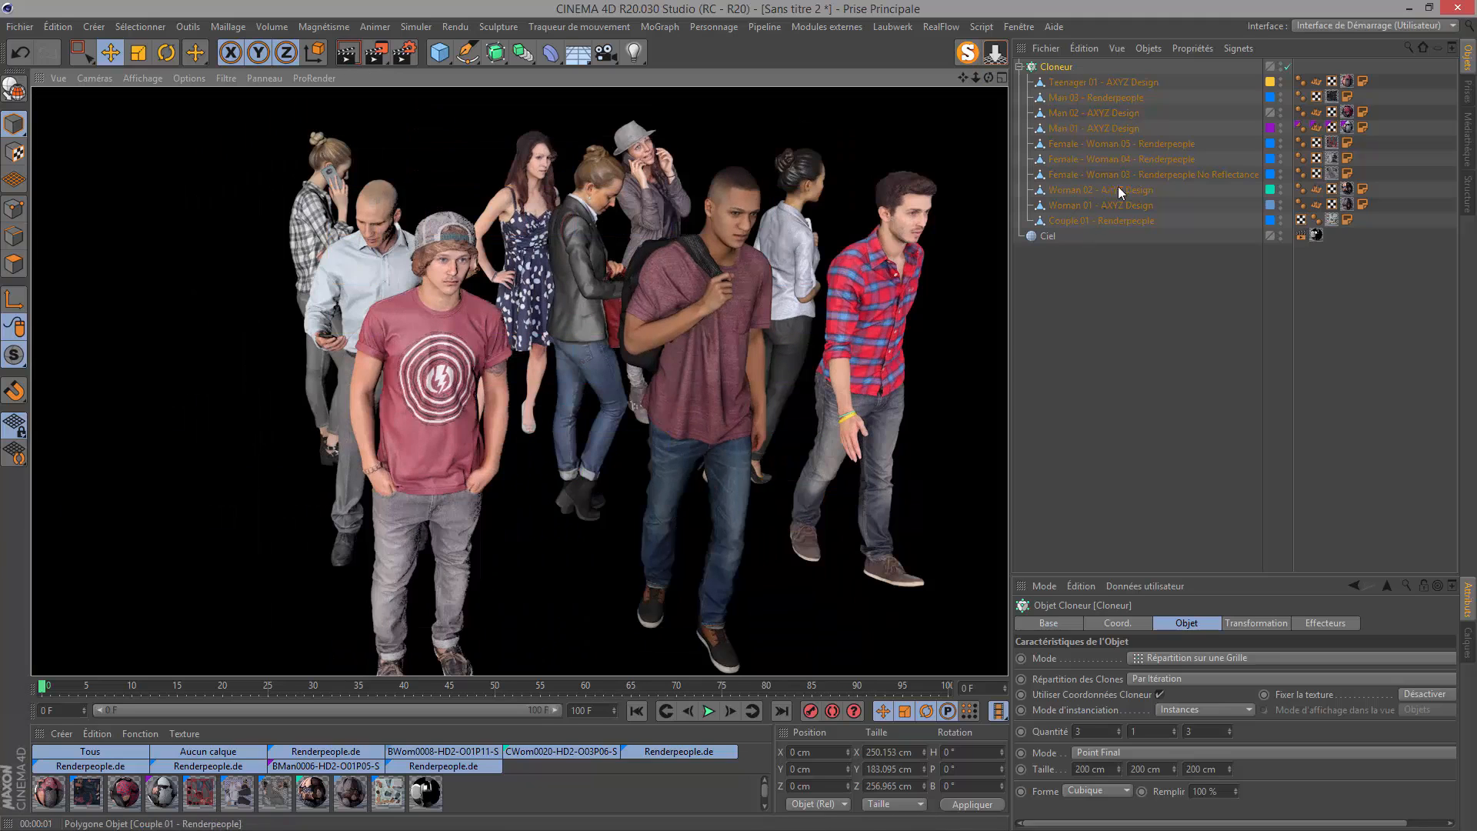
# Try a Cloner grid quantity of 10 in width and depth, then set both back to 3.
pyautogui.click(1060, 65)
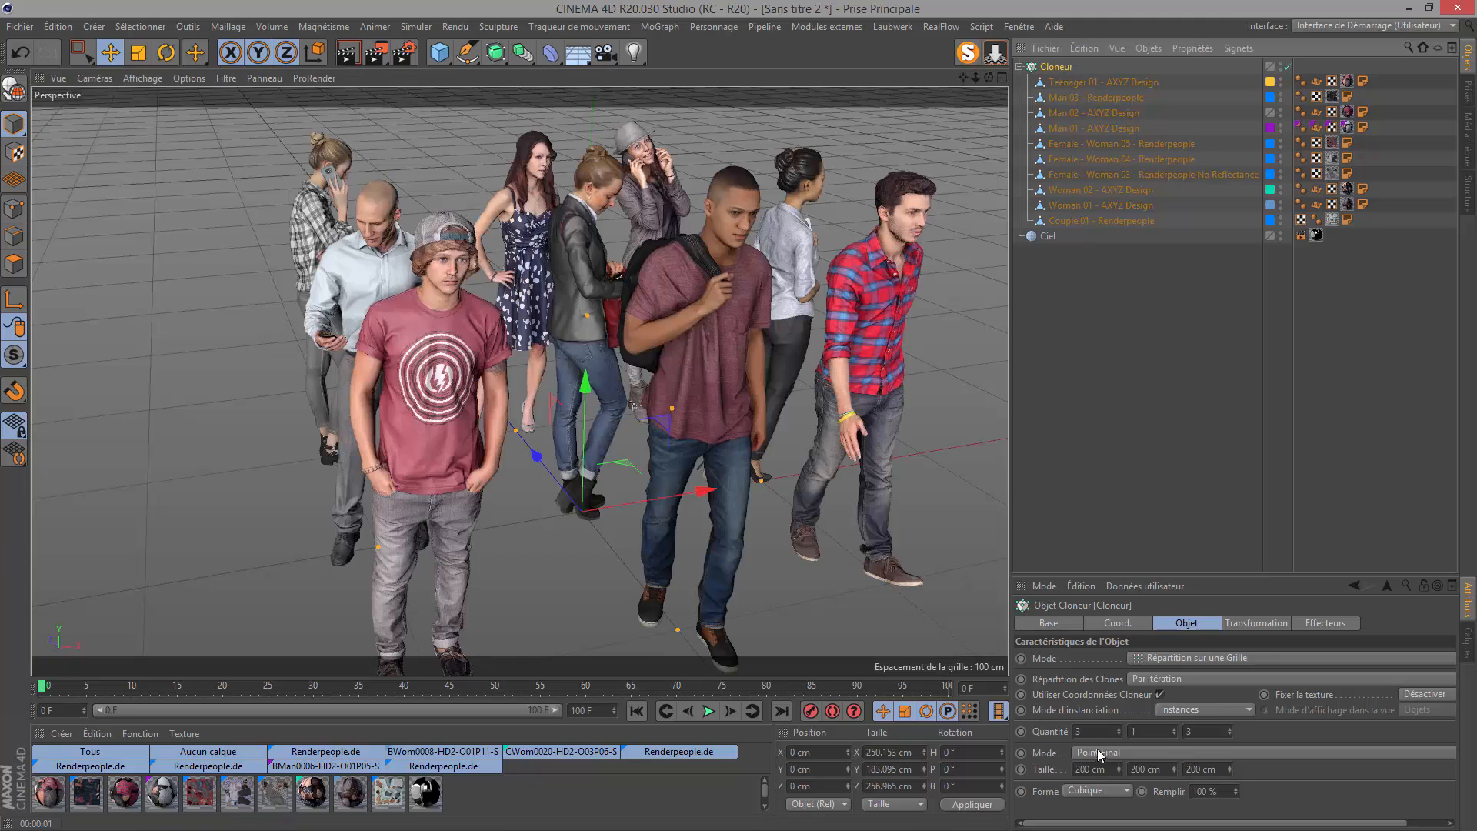
pyautogui.click(1083, 731)
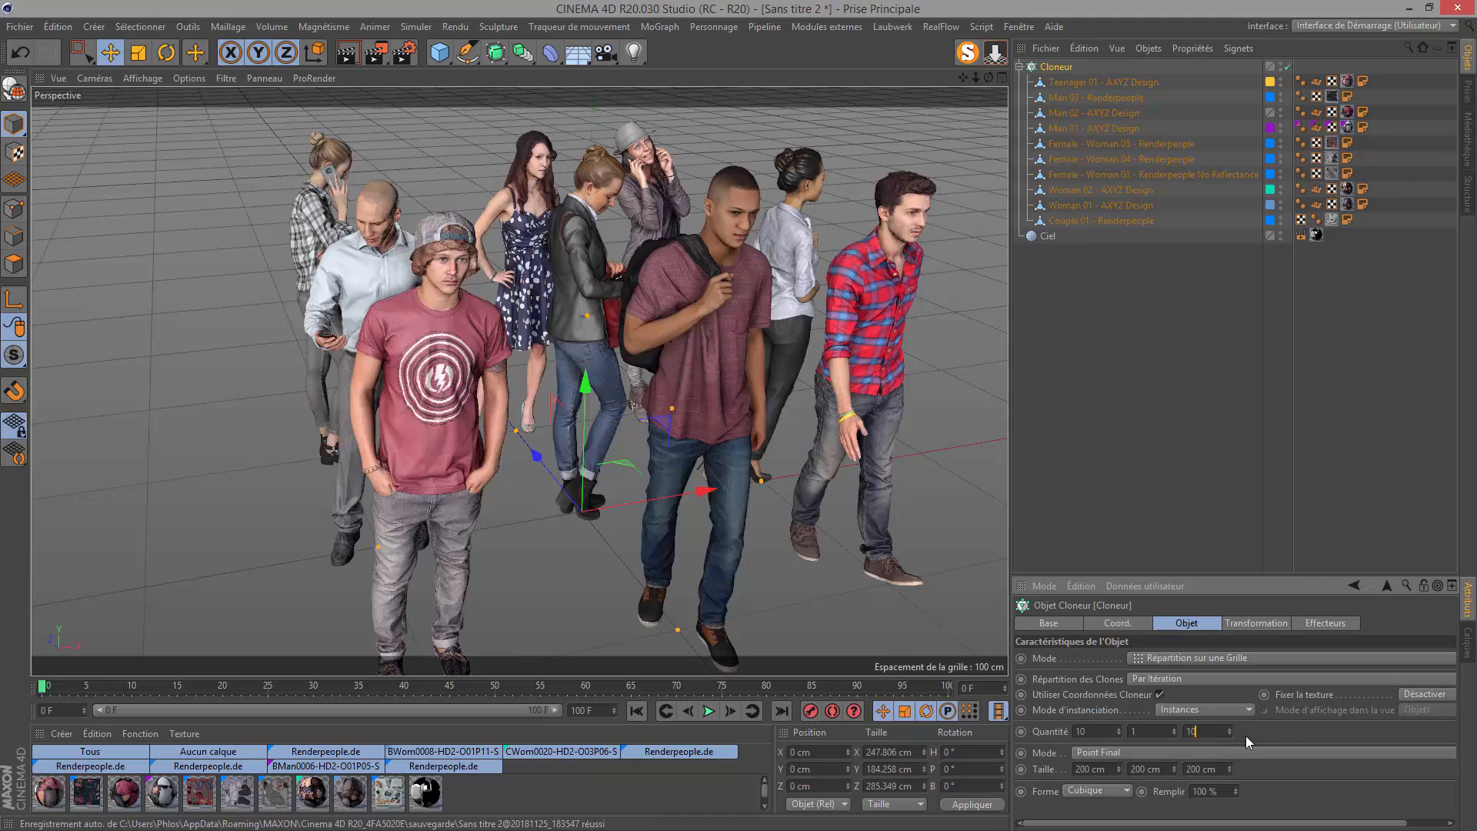
pyautogui.press('Return')
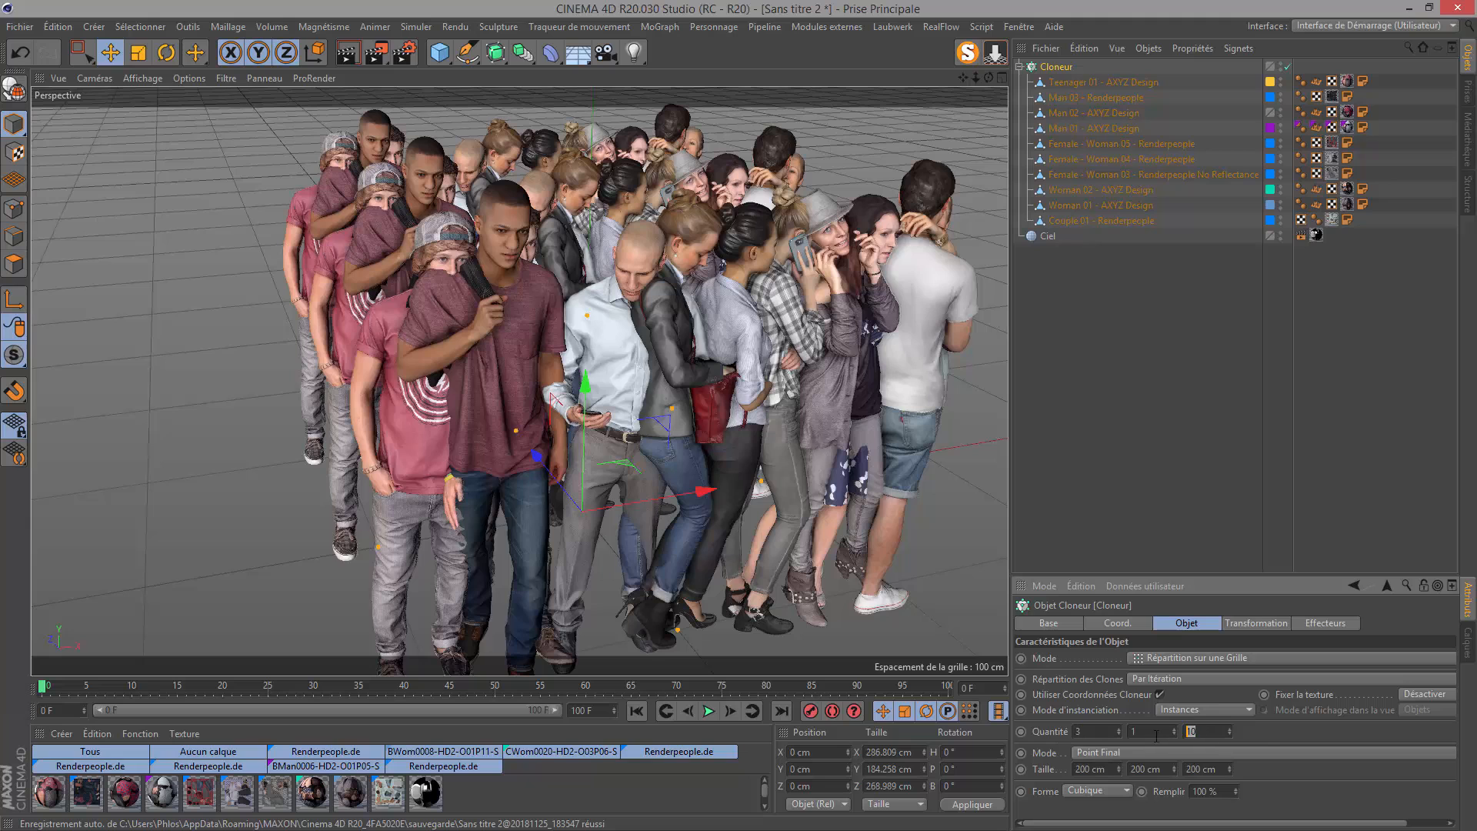
pyautogui.write('3')
pyautogui.press('Return')
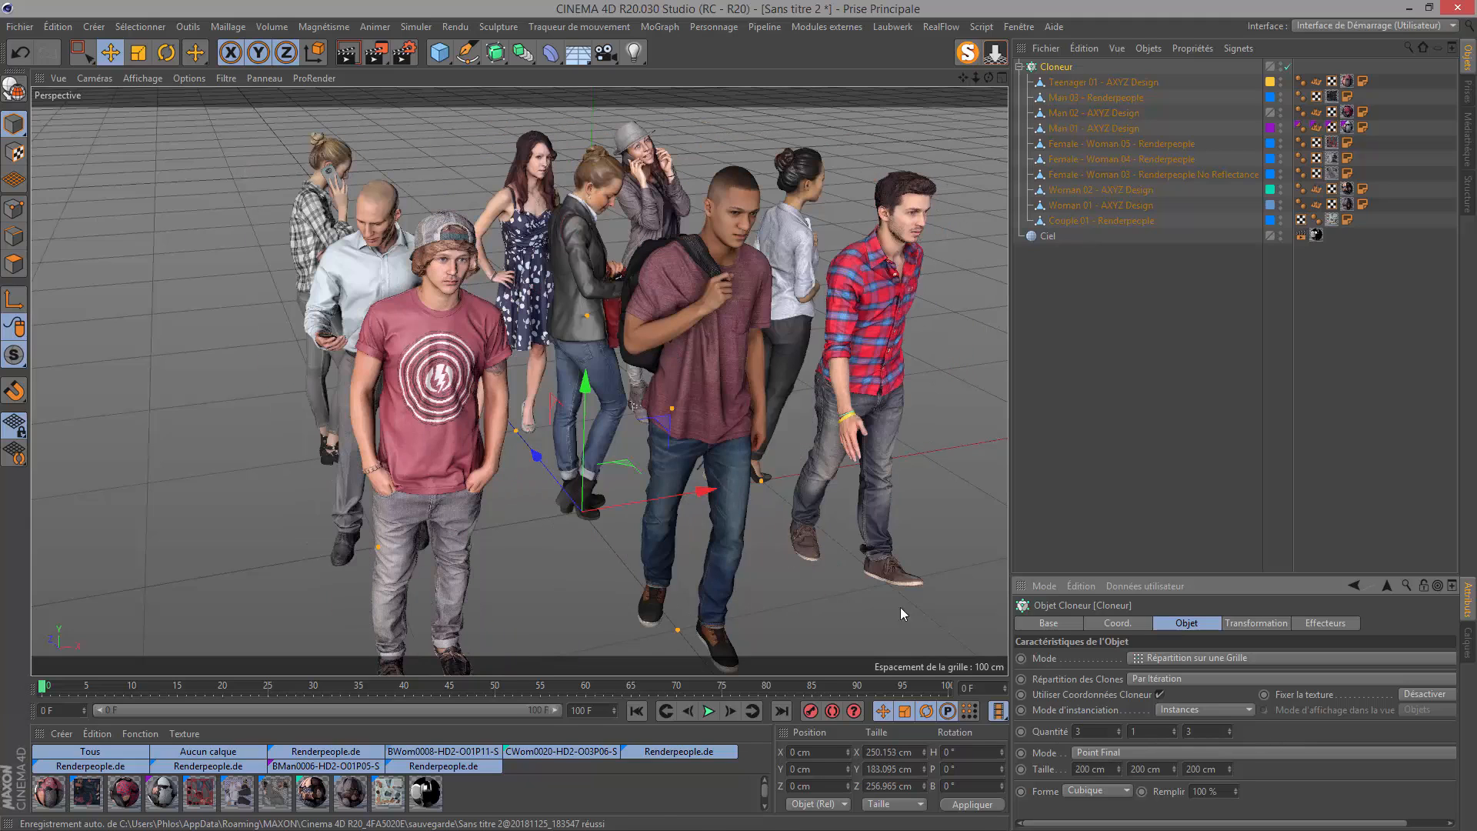
# Set the Cloner grid to Par Étape with 100 cm spacing in width and depth and a quantity of 10 × 1 × 10.
pyautogui.click(1092, 755)
pyautogui.click(1091, 770)
pyautogui.doubleClick(1086, 730)
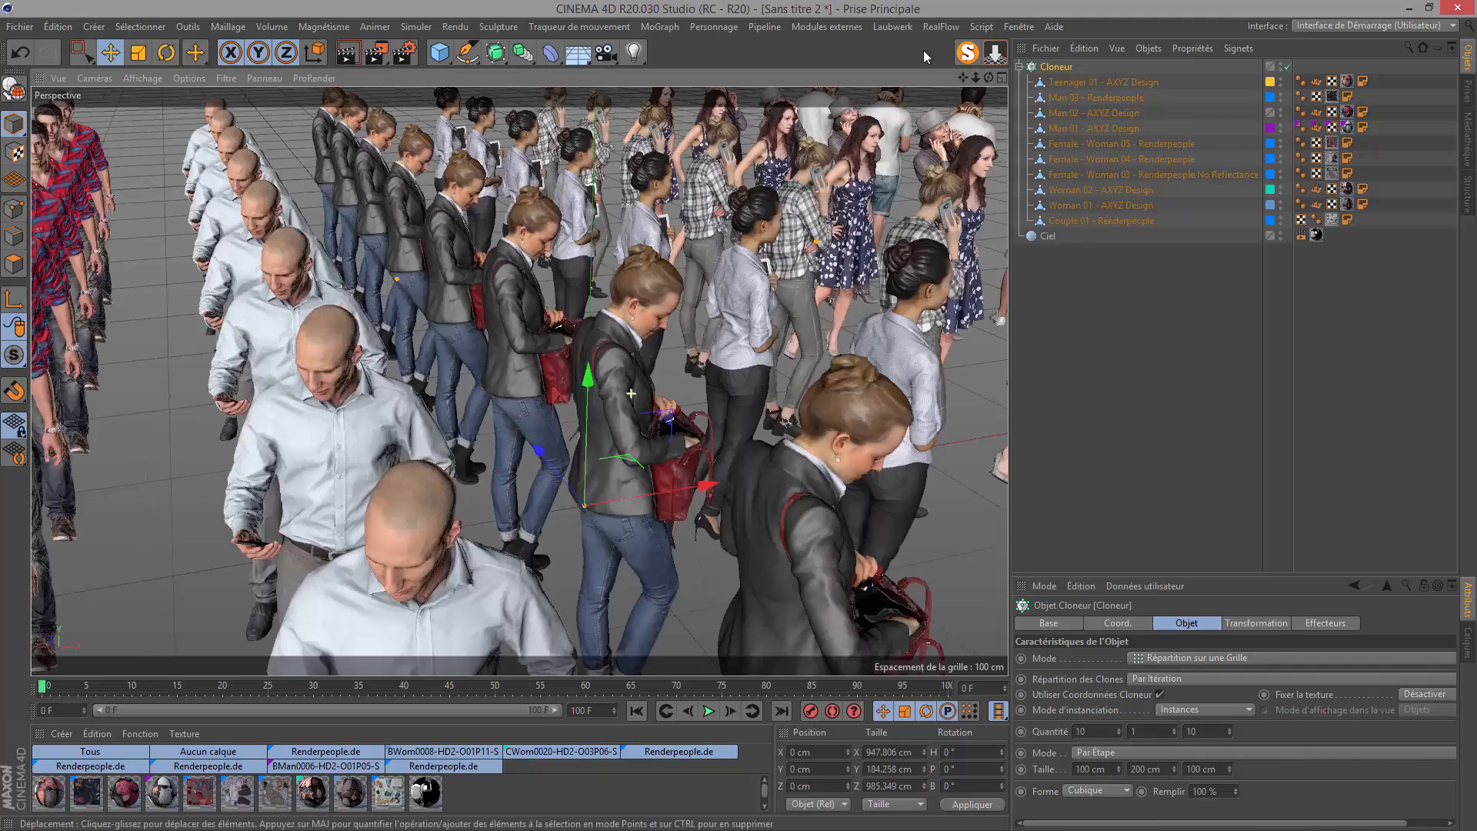
pyautogui.scroll(-3, 645, 356)
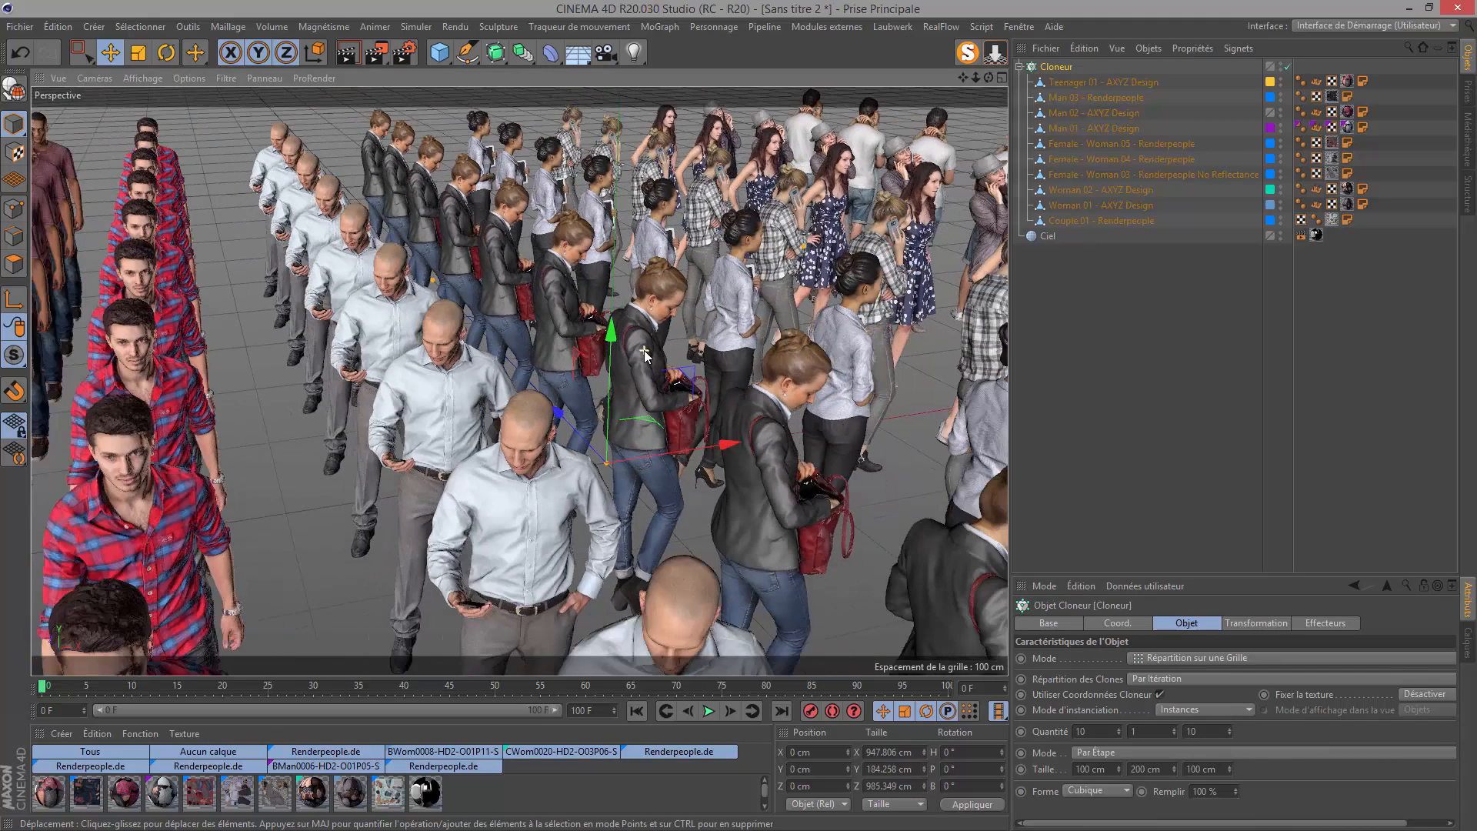
pyautogui.scroll(-3, 644, 351)
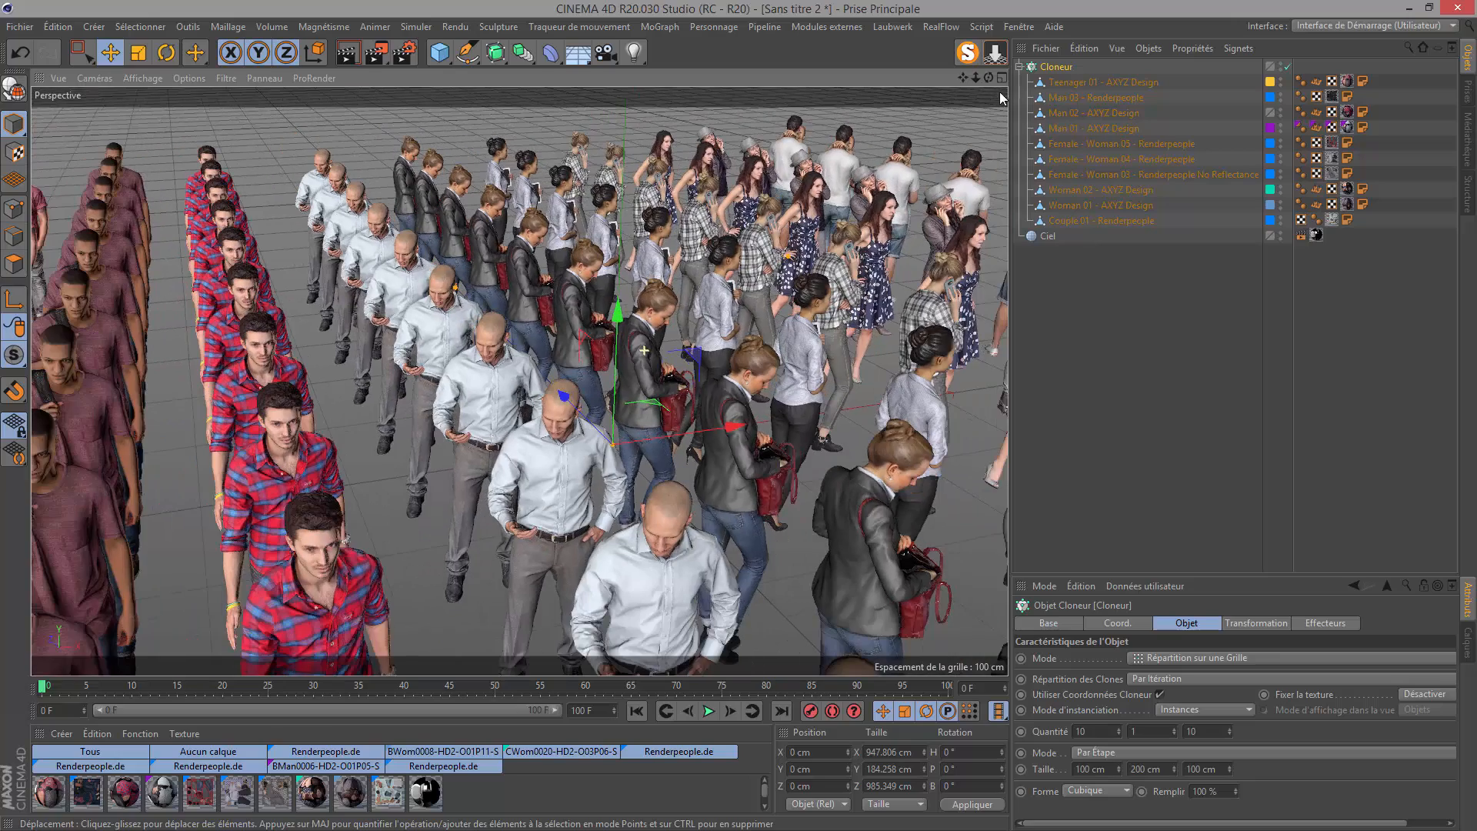
pyautogui.moveTo(976, 78); pyautogui.dragTo(968, 97)
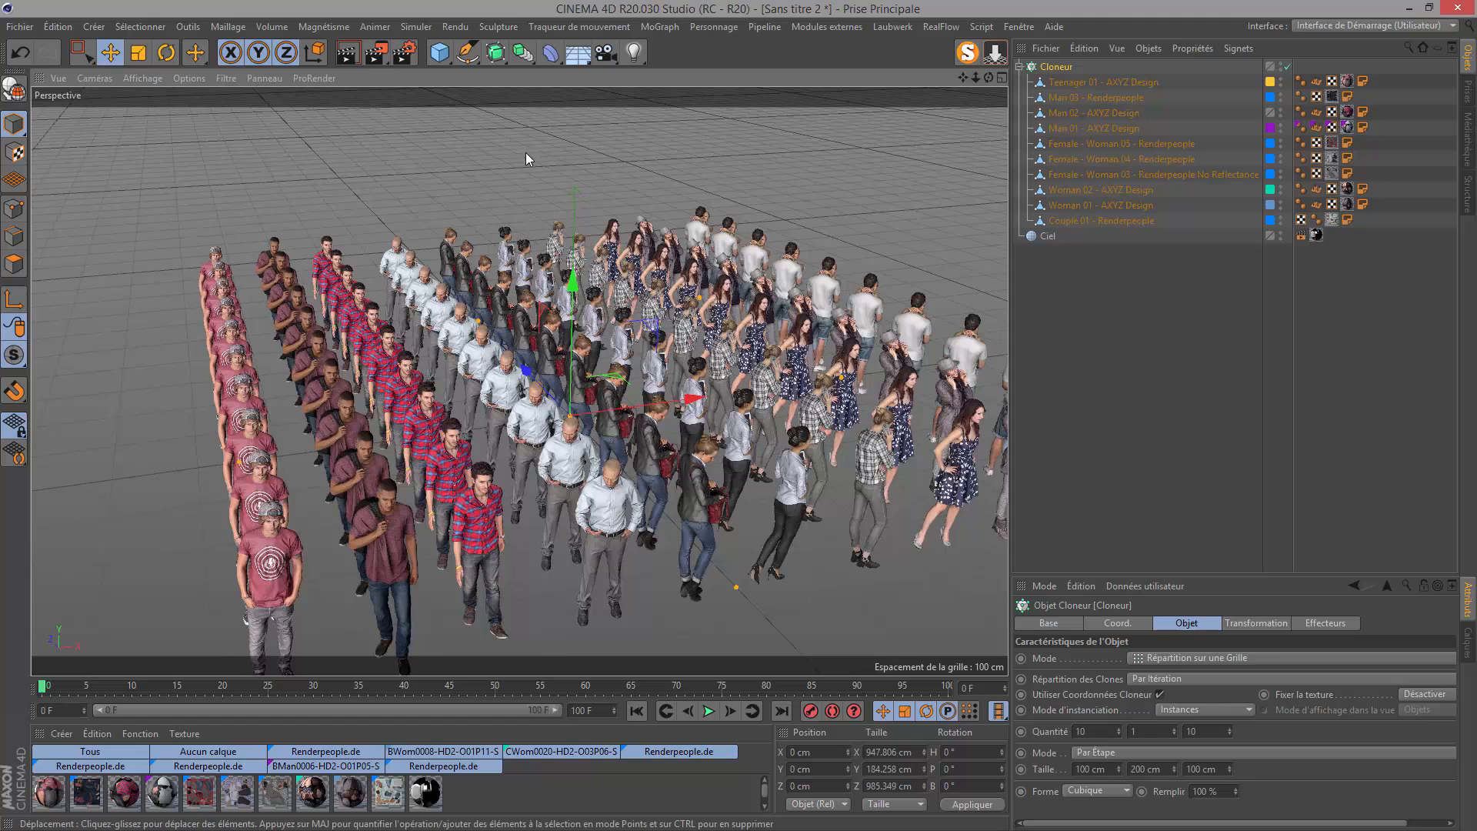
pyautogui.moveTo(989, 78); pyautogui.dragTo(877, 104)
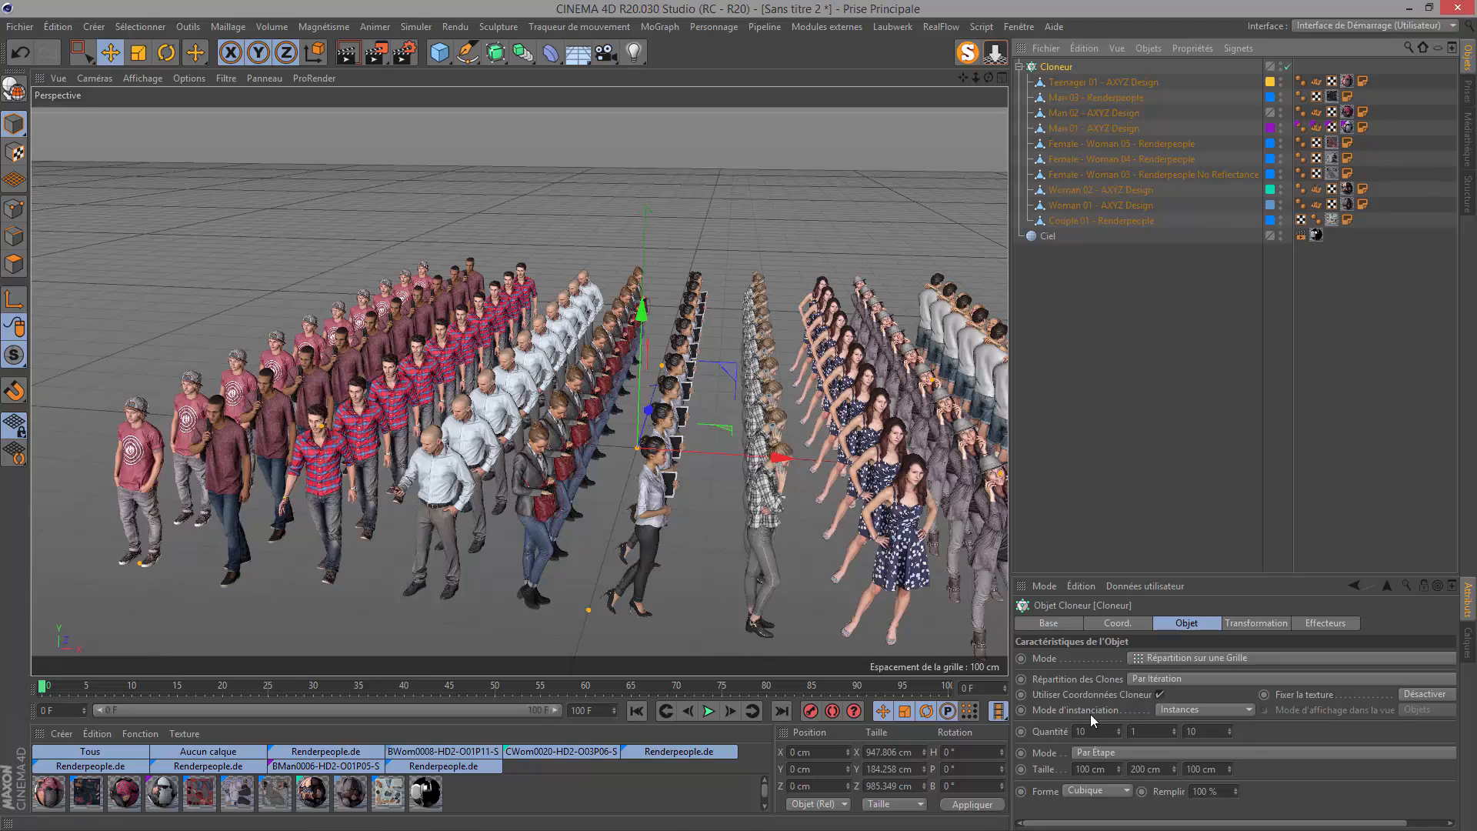
# Change the Cloner's instance mode to Multi-instances.
pyautogui.click(1171, 709)
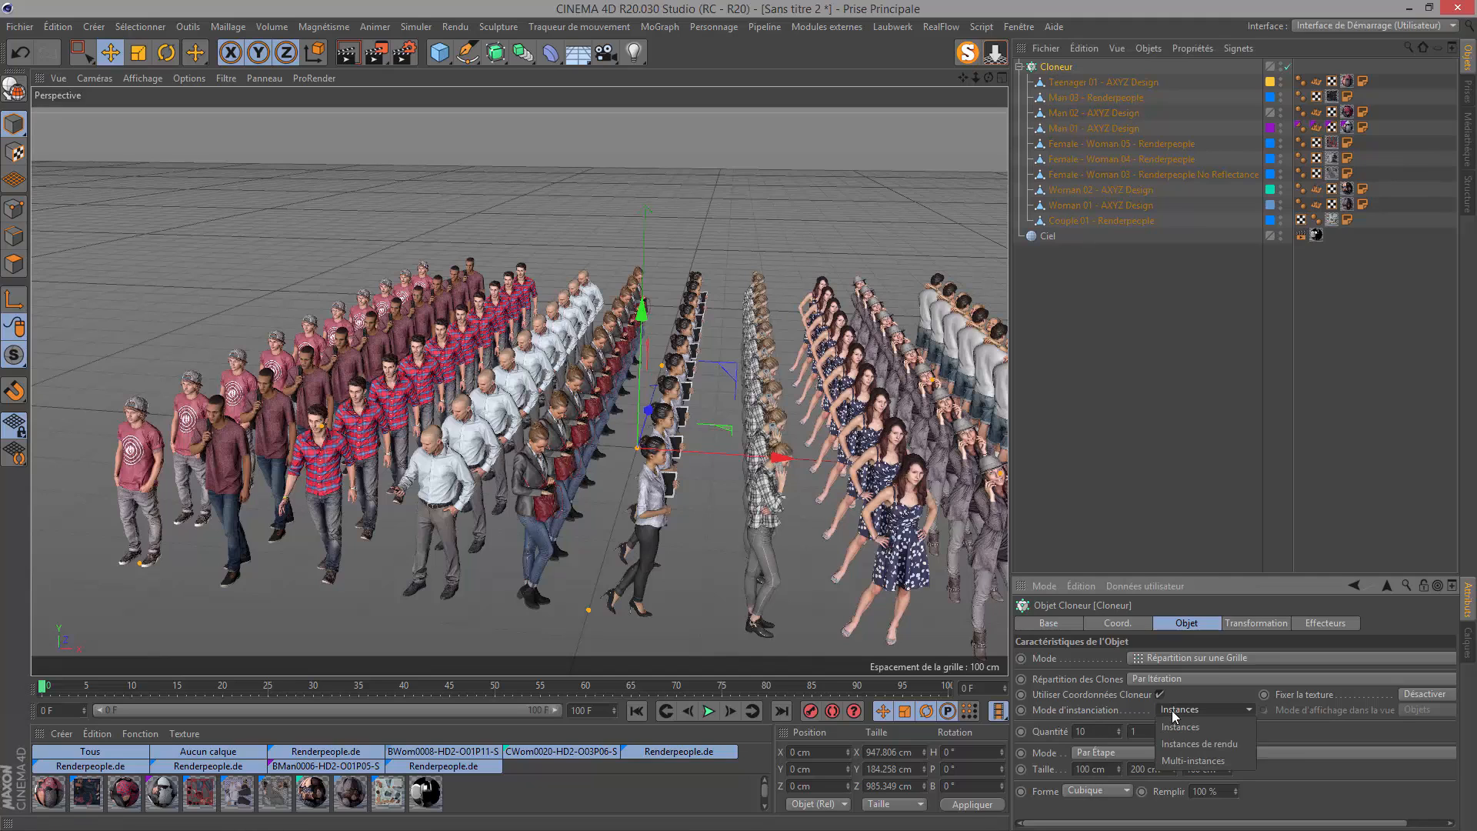
pyautogui.click(1180, 759)
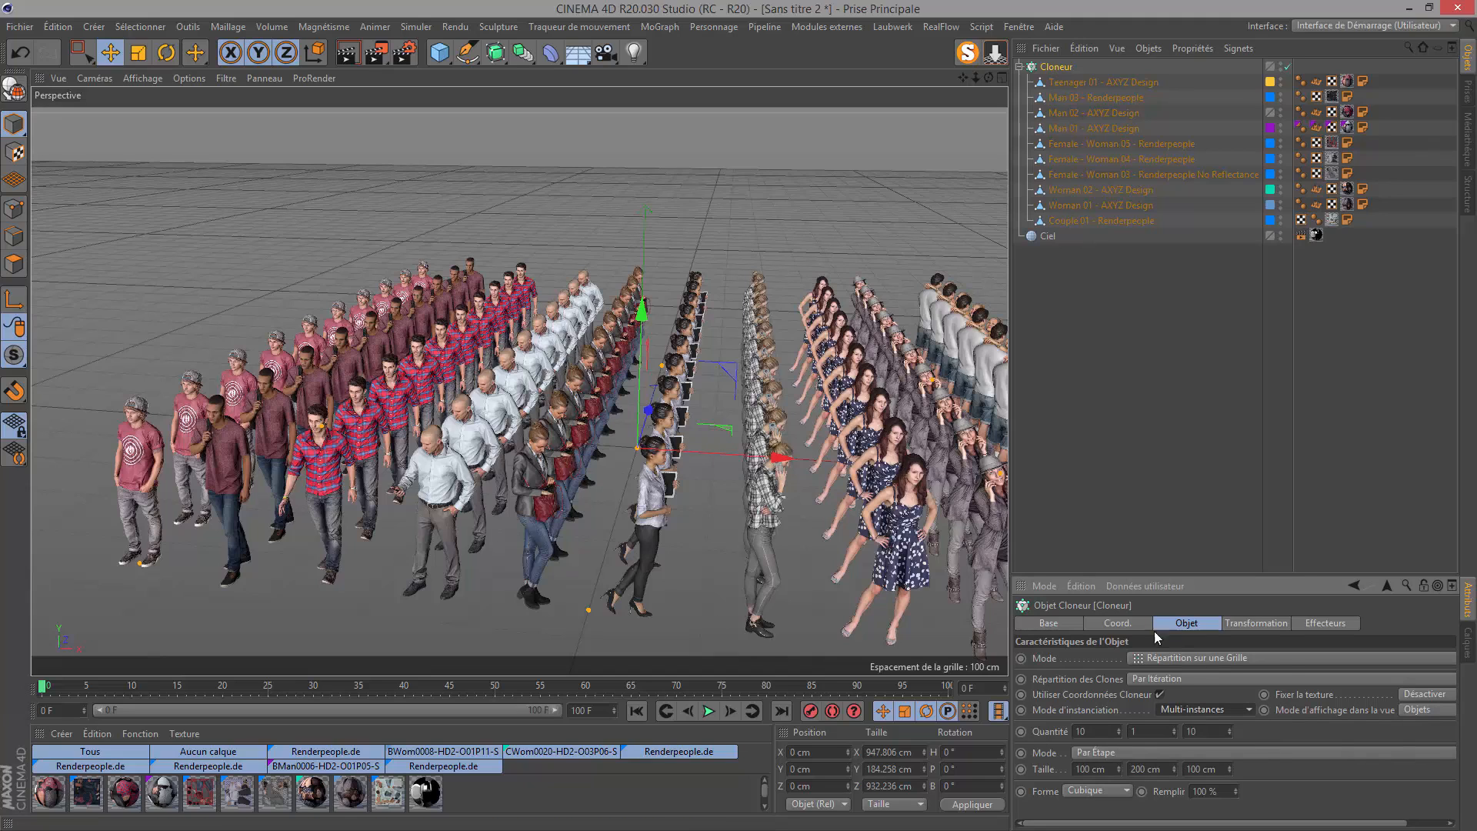
pyautogui.moveTo(989, 81); pyautogui.dragTo(983, 149)
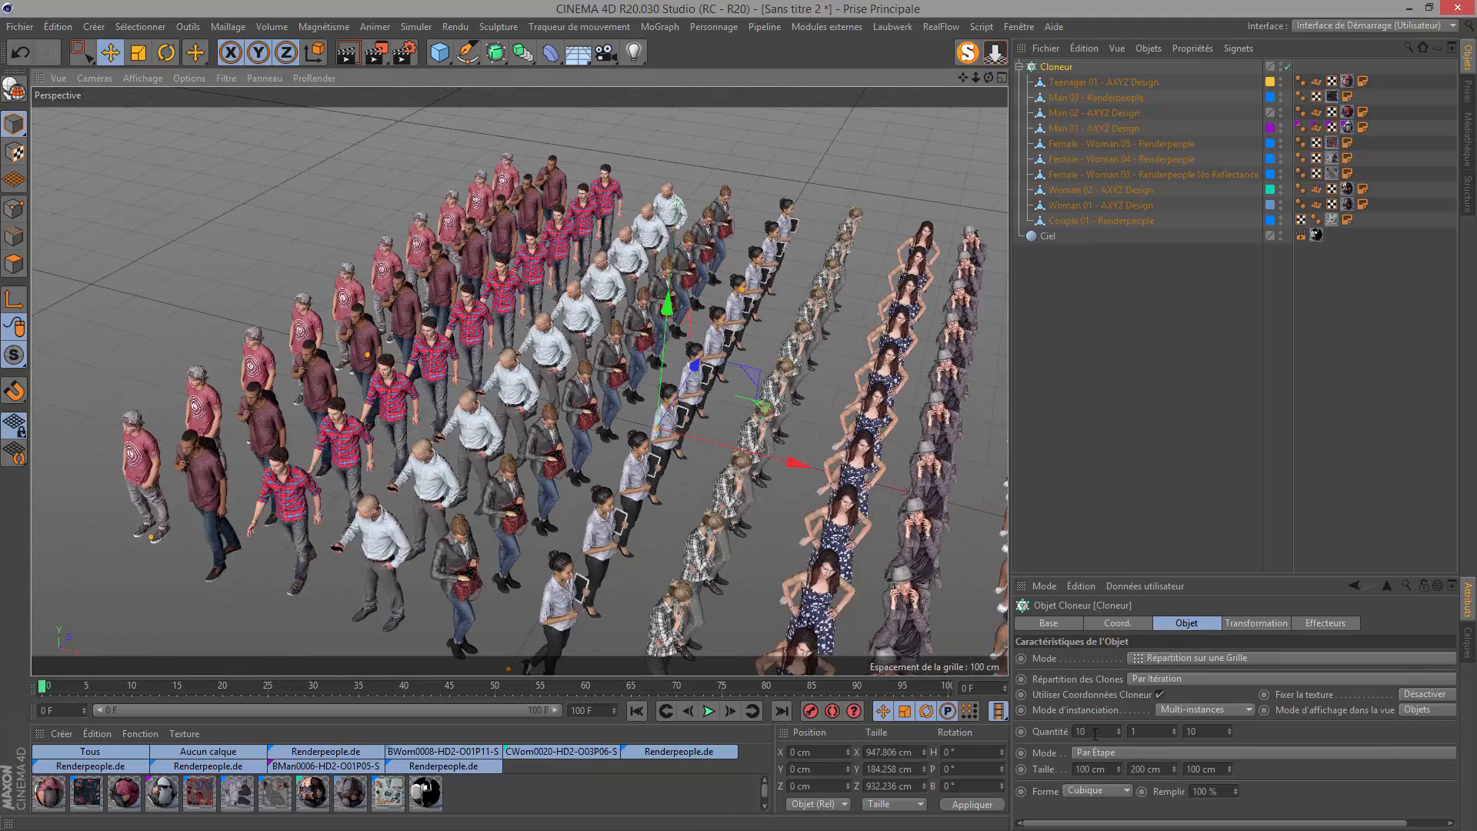
# Set the Cloner's viewport display mode to Points and inspect the grid of clones.
pyautogui.click(1414, 710)
pyautogui.click(1414, 746)
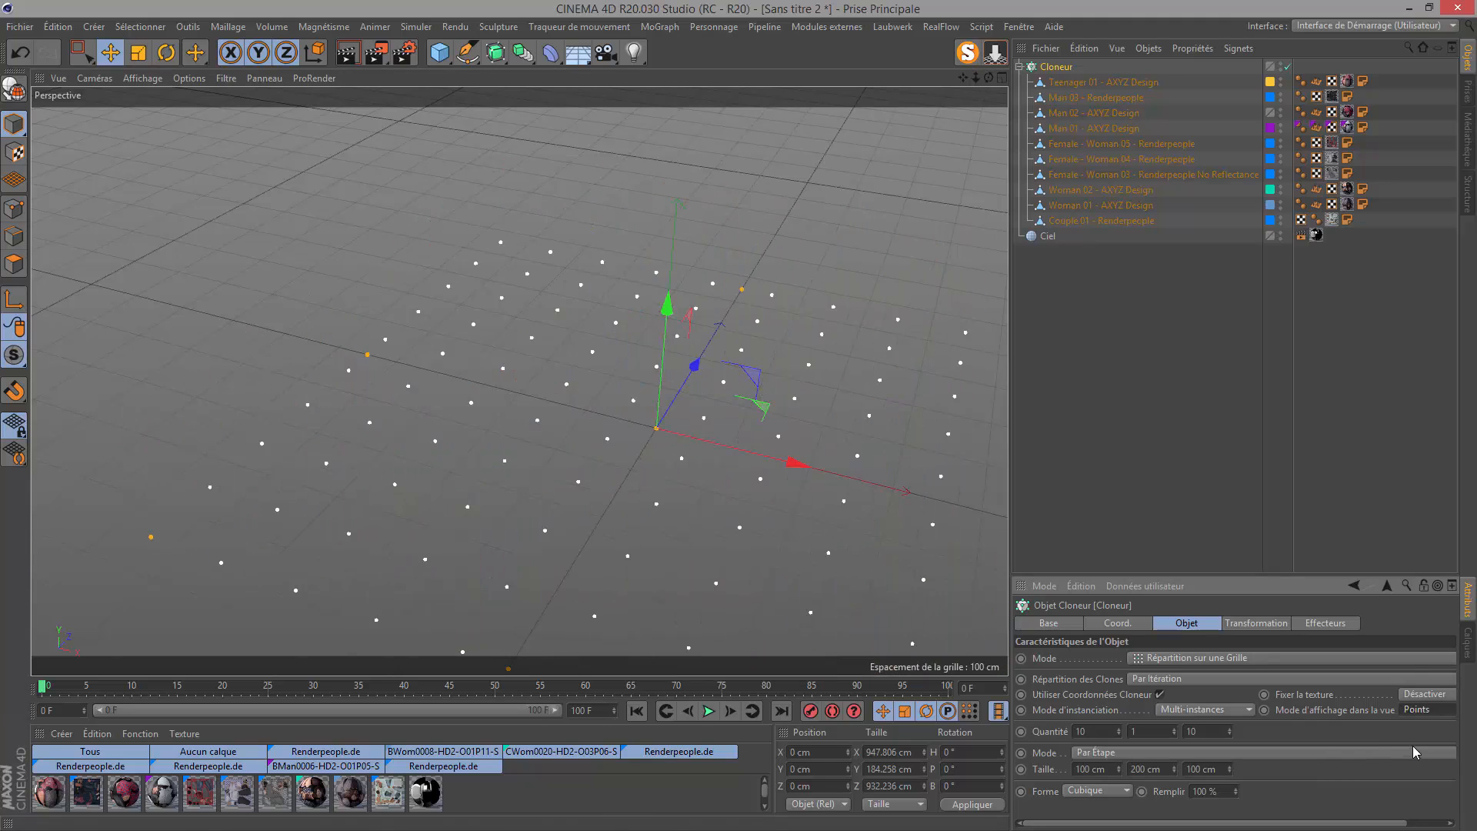
pyautogui.scroll(5, 354, 442)
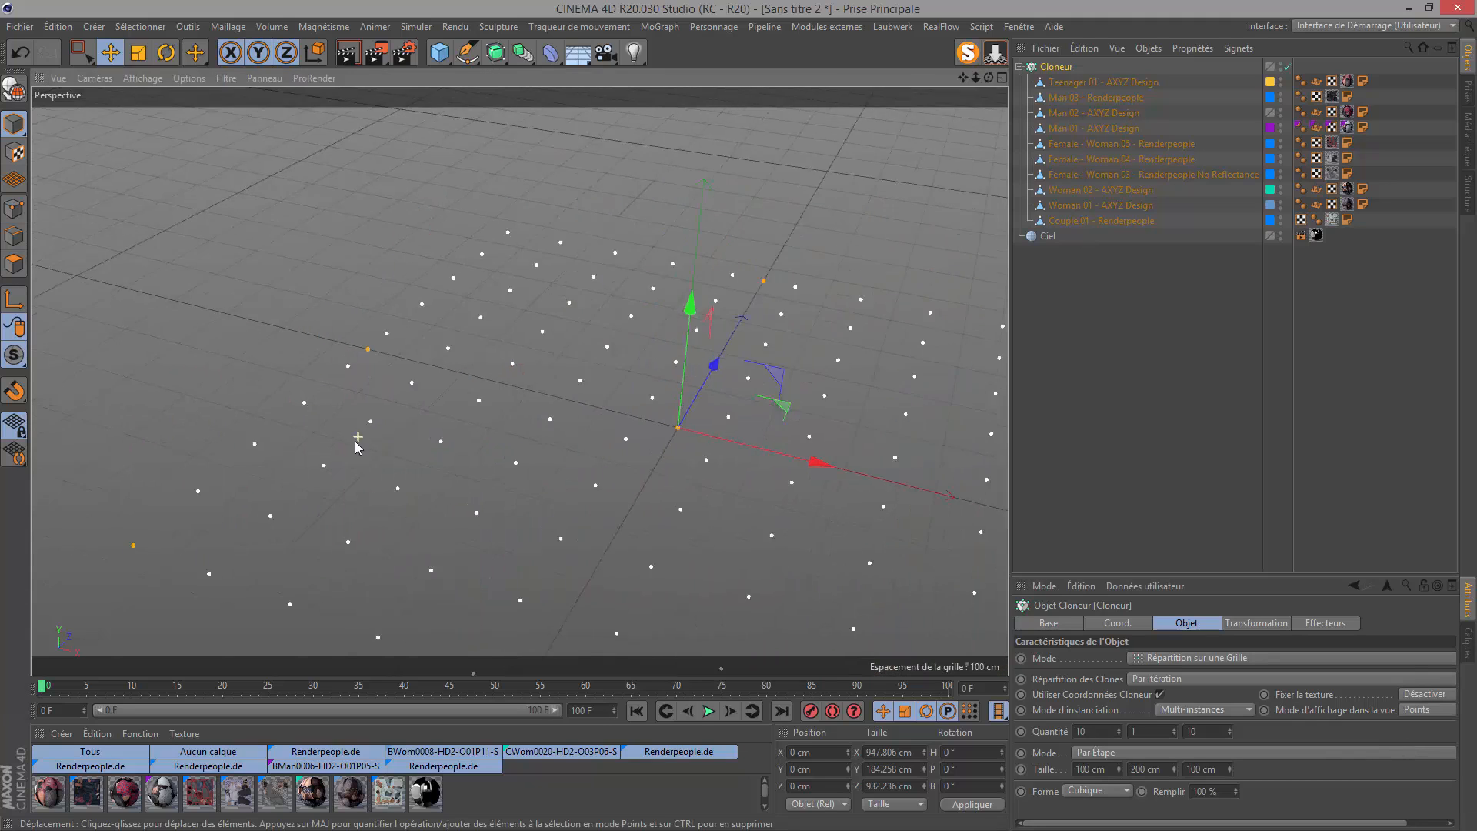
pyautogui.scroll(3, 380, 419)
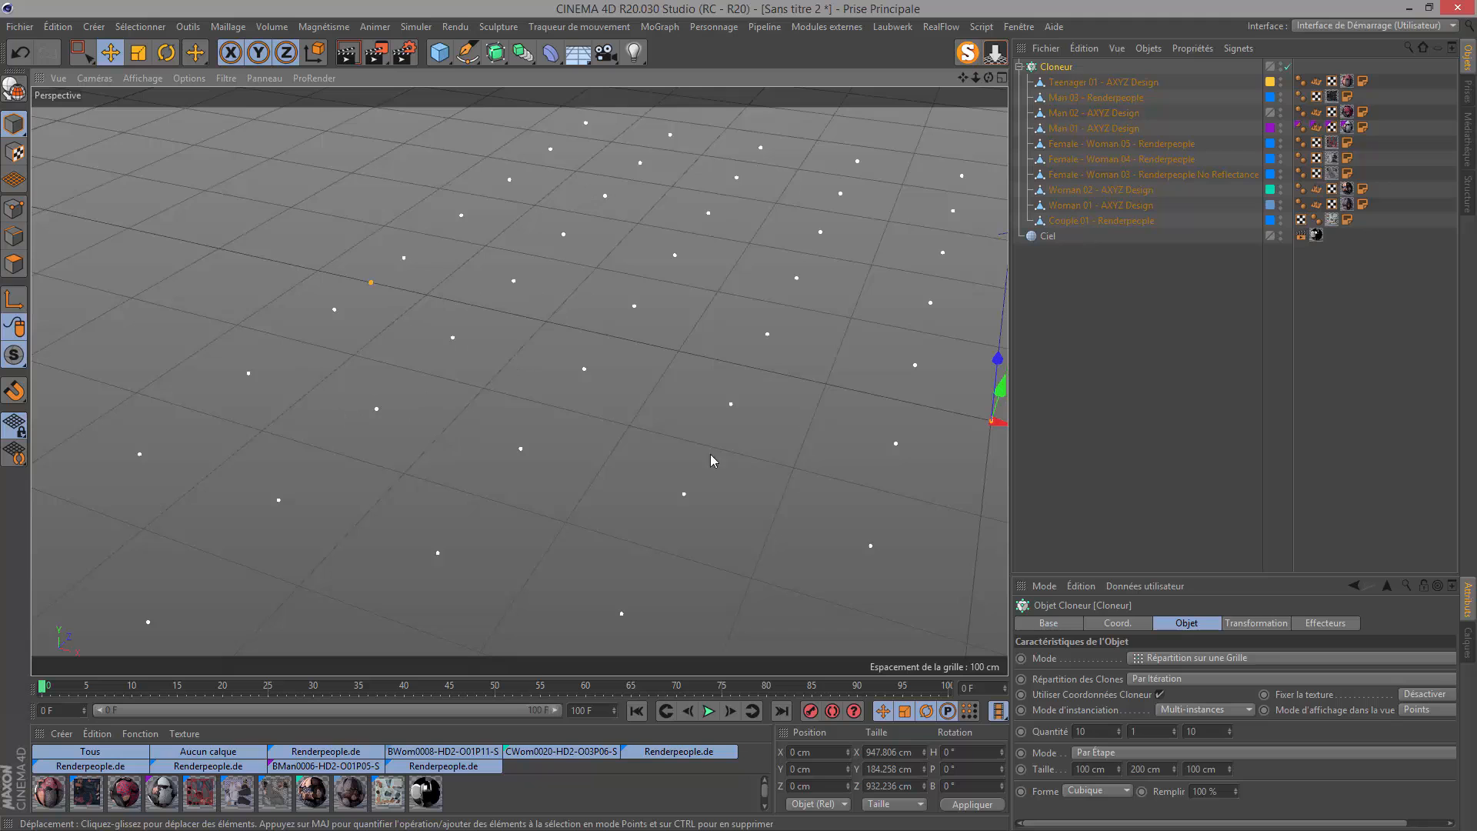
pyautogui.moveTo(976, 76); pyautogui.dragTo(838, 77)
pyautogui.moveTo(963, 76); pyautogui.dragTo(772, 10)
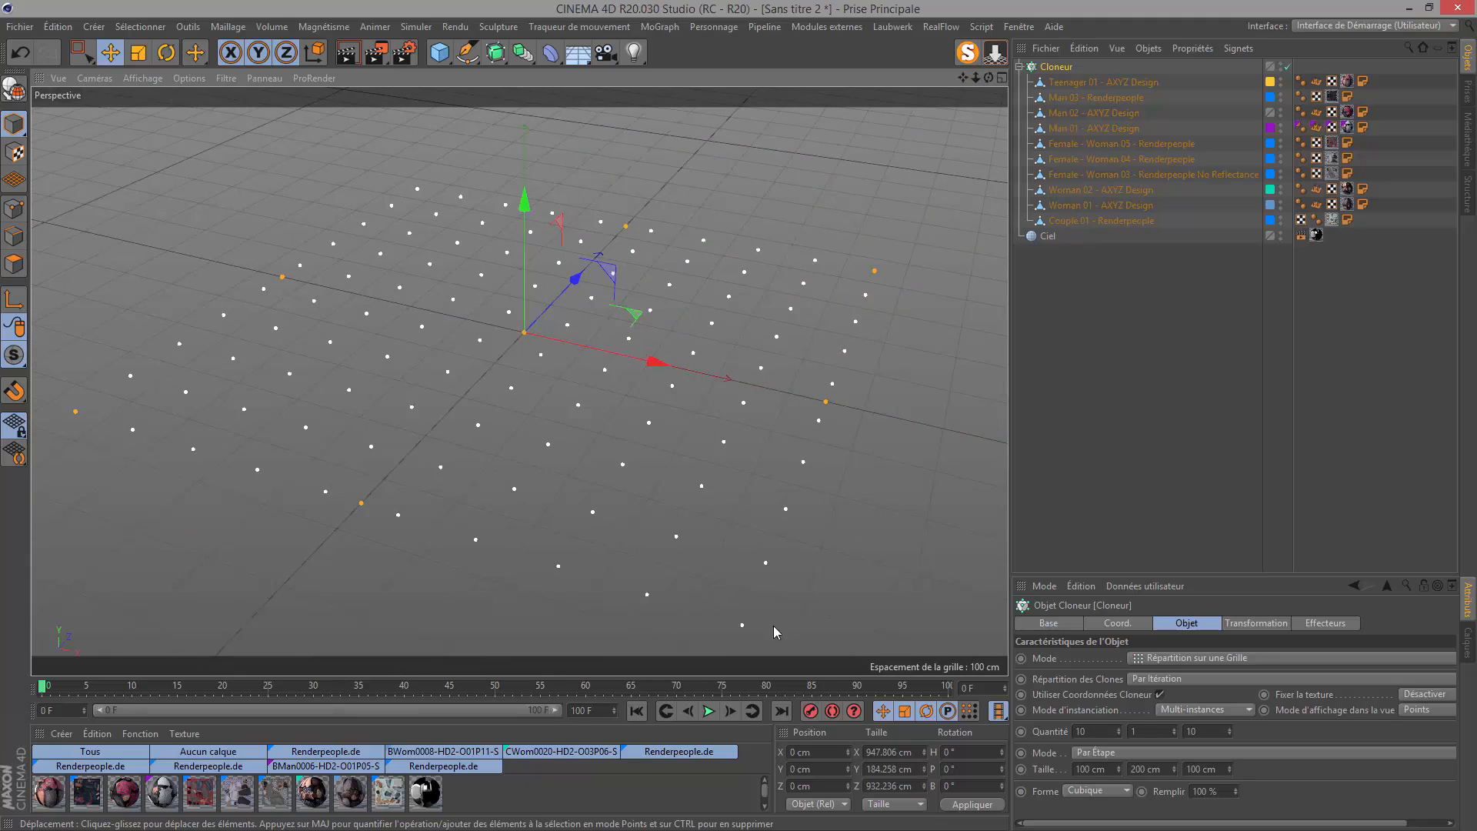
# Set the Cloner's grid quantity to 100 × 1 × 100 and render the whole grid in the view.
pyautogui.click(1089, 732)
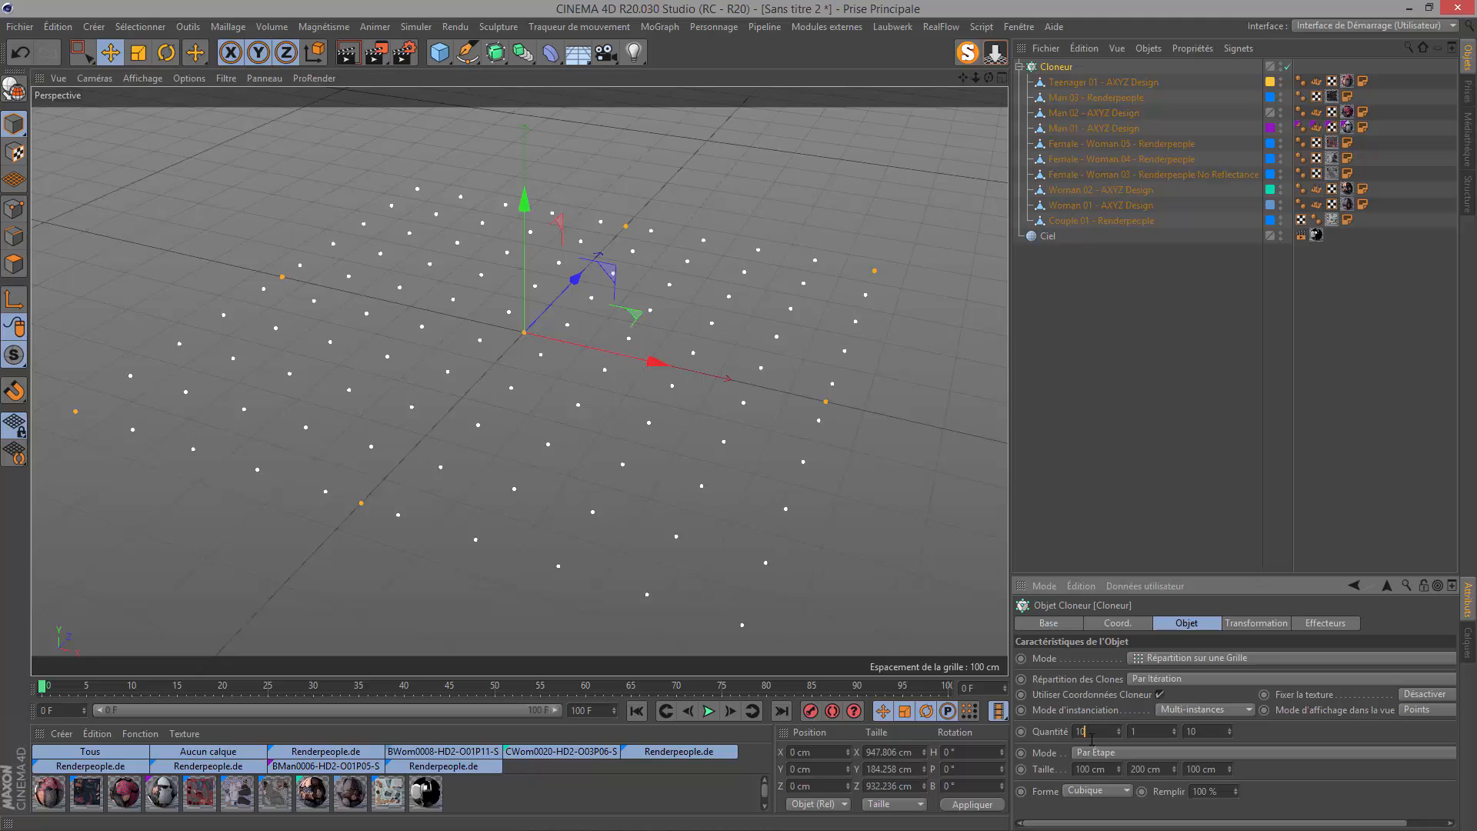
pyautogui.write('0')
pyautogui.scroll(-5, 683, 454)
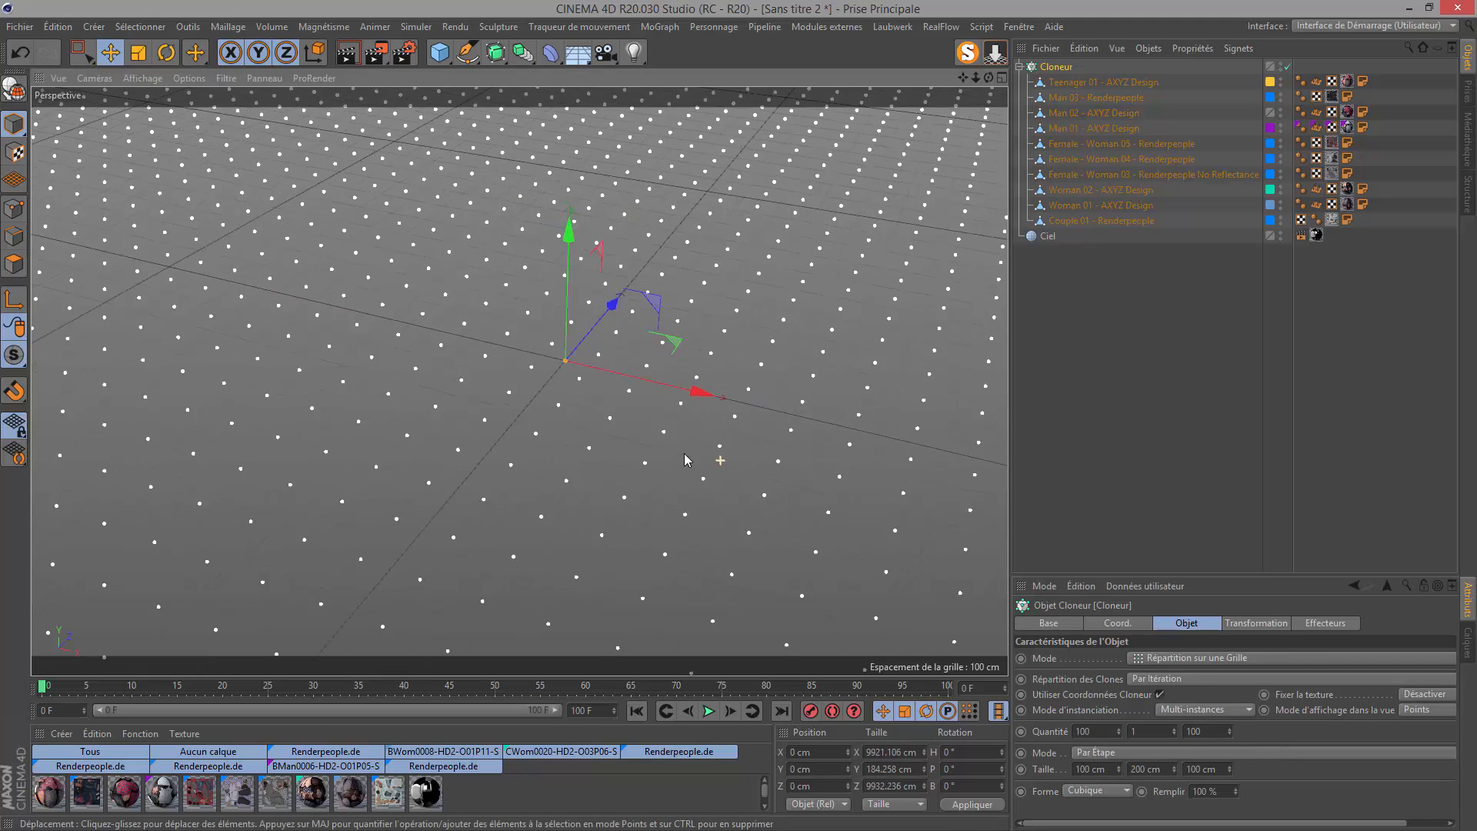
pyautogui.scroll(-6, 681, 458)
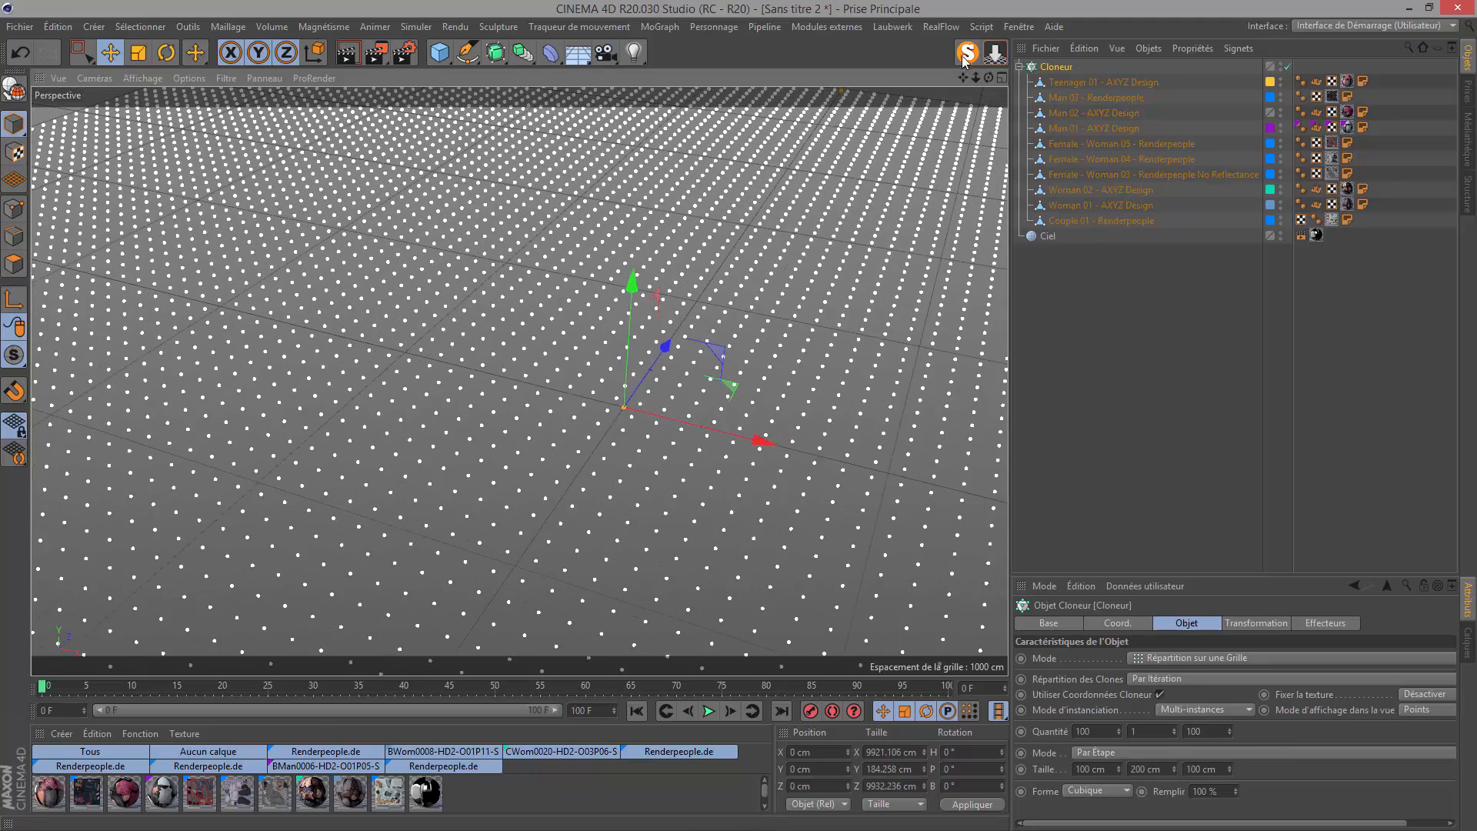
pyautogui.moveTo(989, 78); pyautogui.dragTo(974, 165)
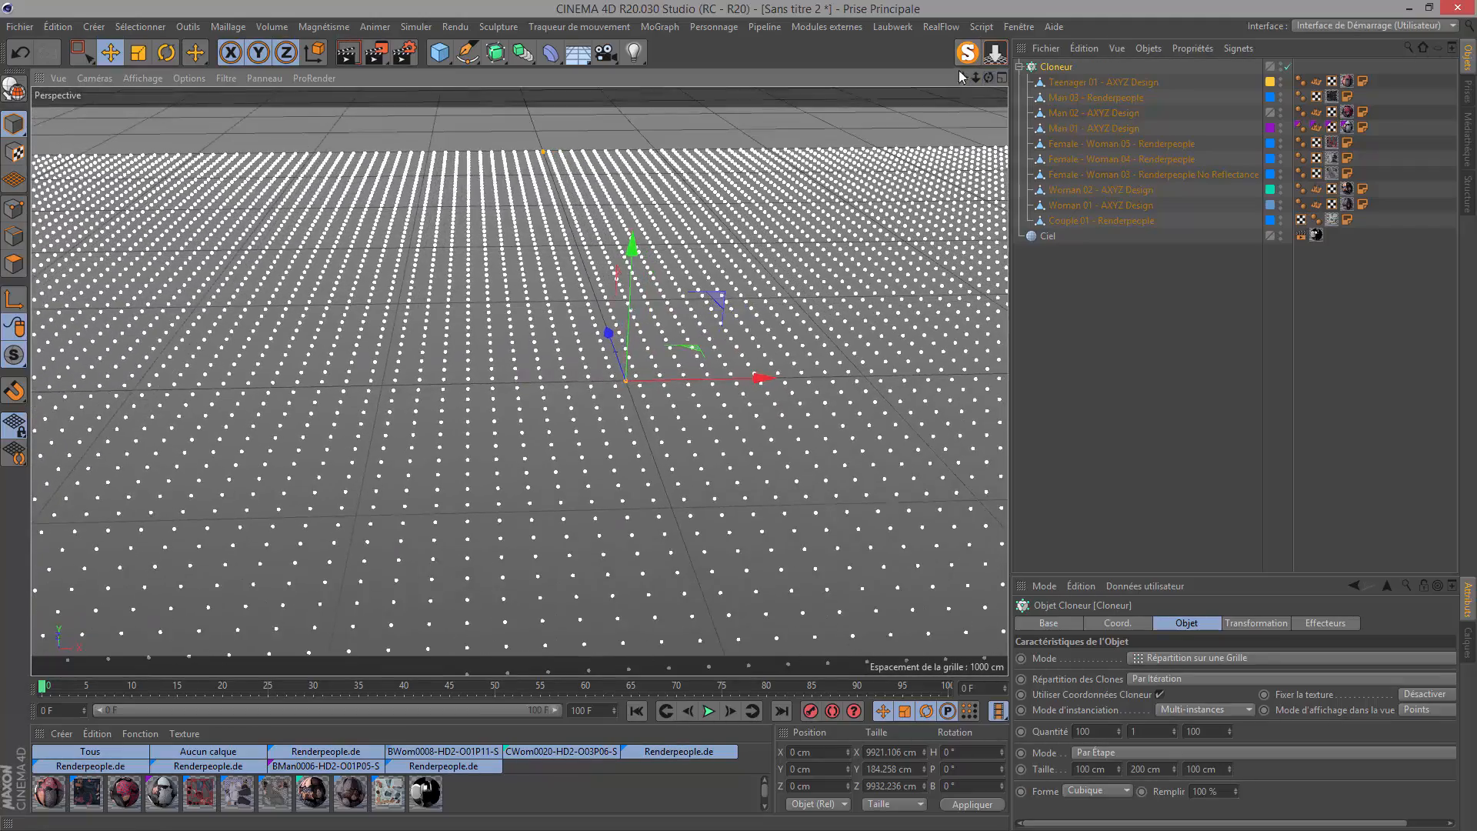
pyautogui.moveTo(976, 78)
pyautogui.mouseDown()
pyautogui.moveTo(927, 91)
pyautogui.moveTo(964, 80)
pyautogui.moveTo(938, 6)
pyautogui.moveTo(928, 42)
pyautogui.moveTo(965, 91)
pyautogui.mouseUp()
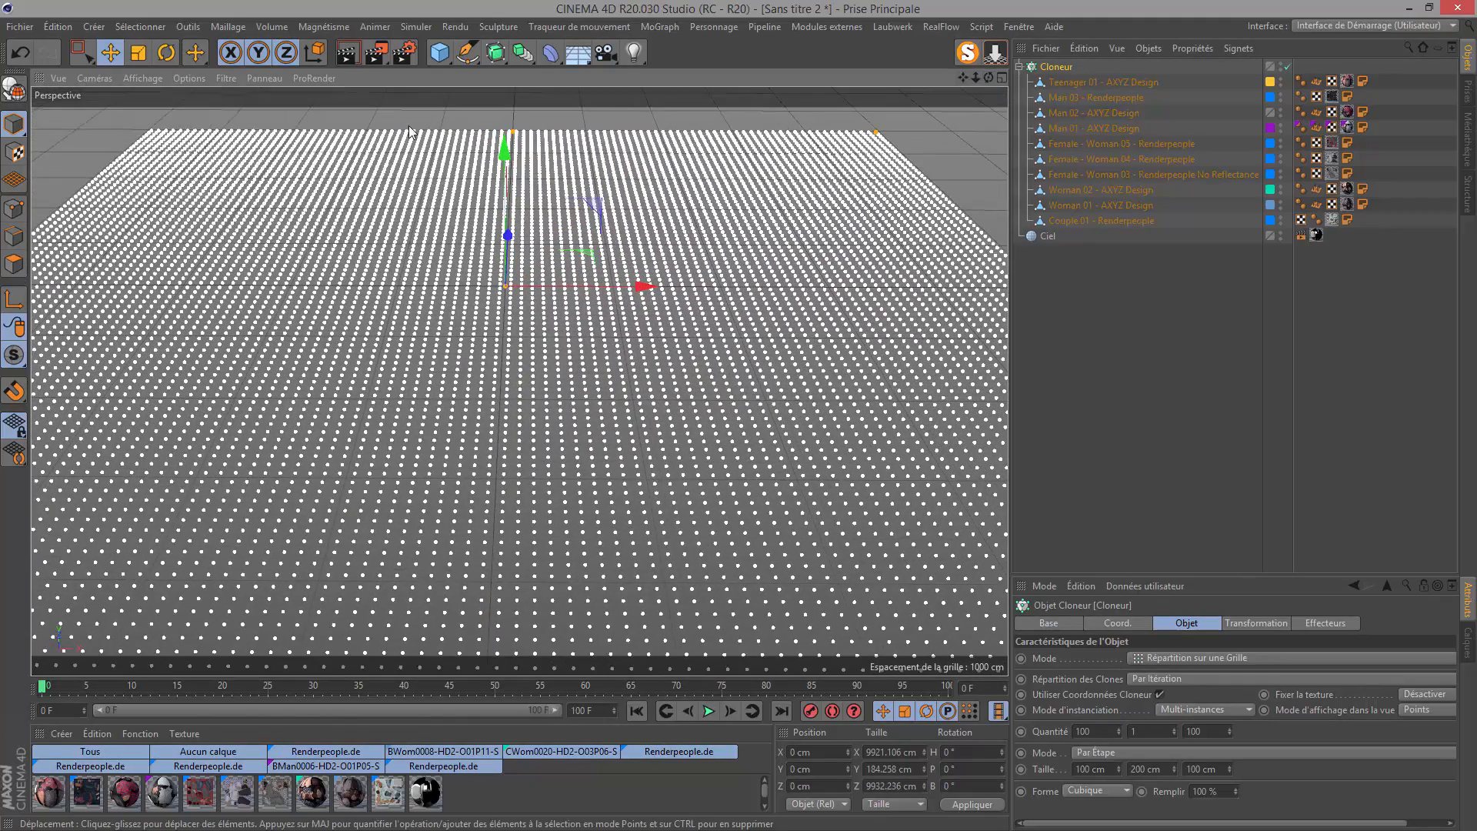
pyautogui.click(348, 54)
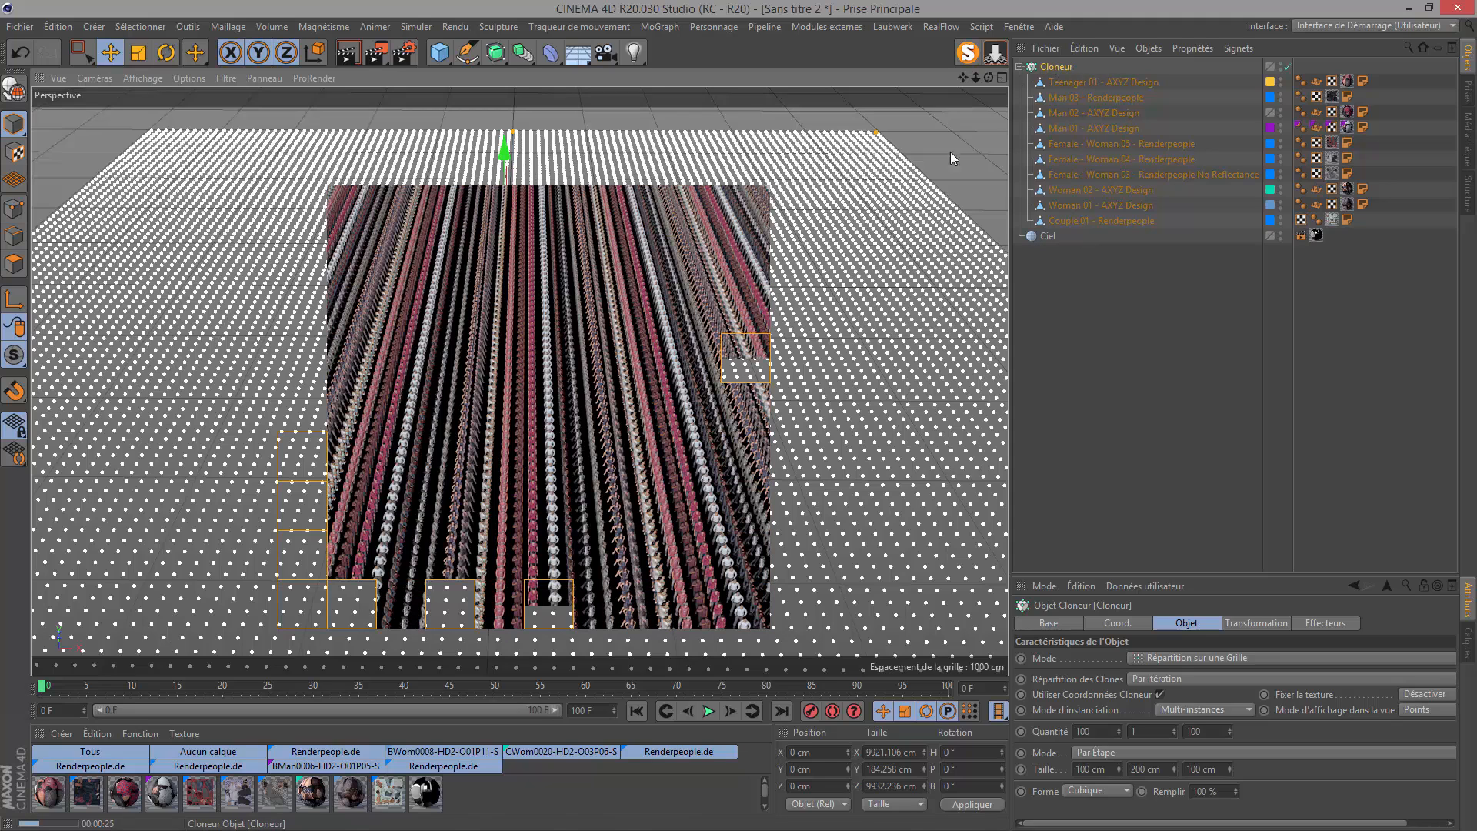
# Set the Cloner's clone distribution to random (Aléatoire) and render the crowd from a closer, lower viewpoint.
pyautogui.click(1054, 67)
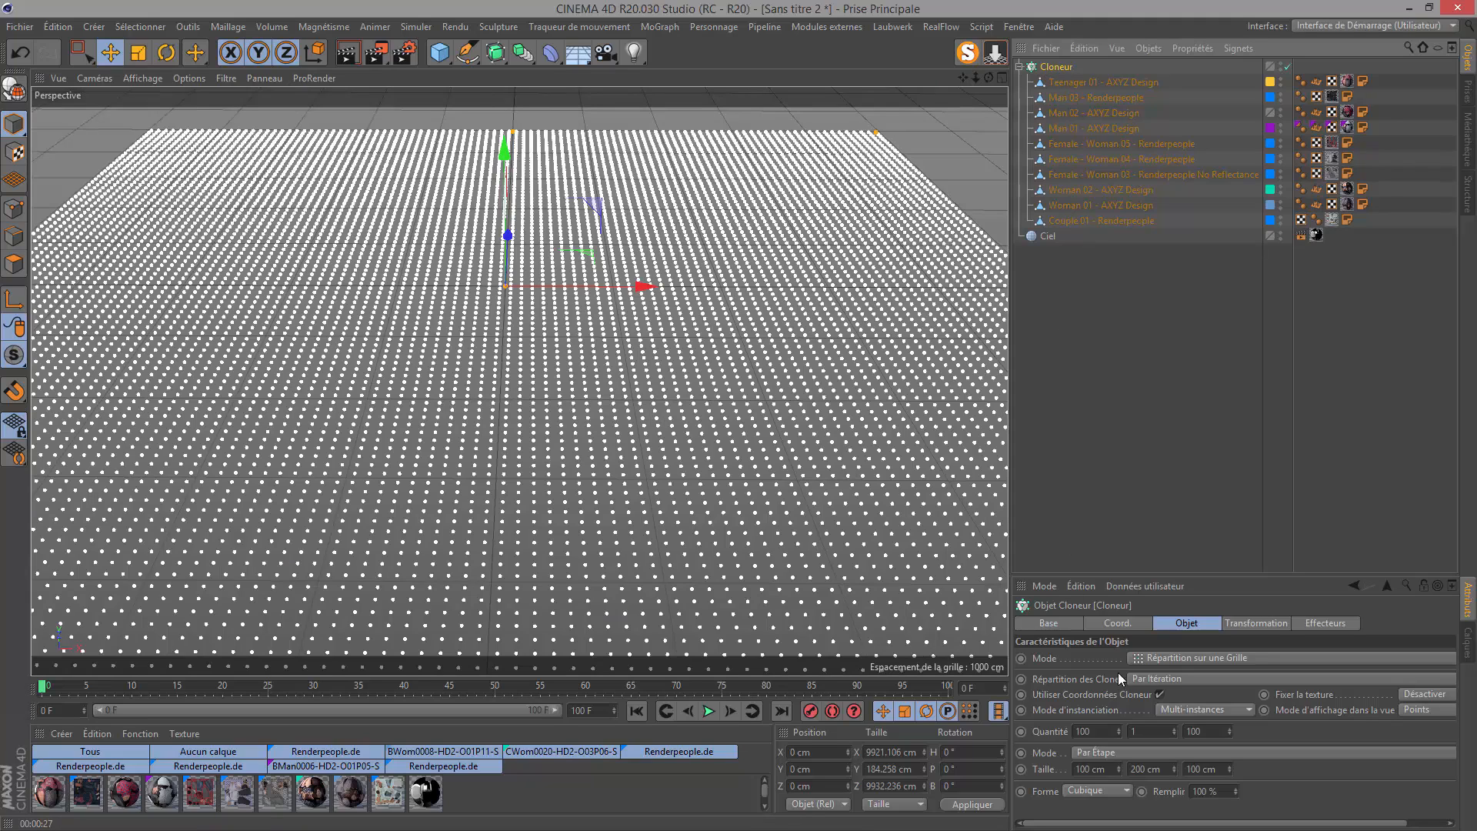
pyautogui.click(1169, 680)
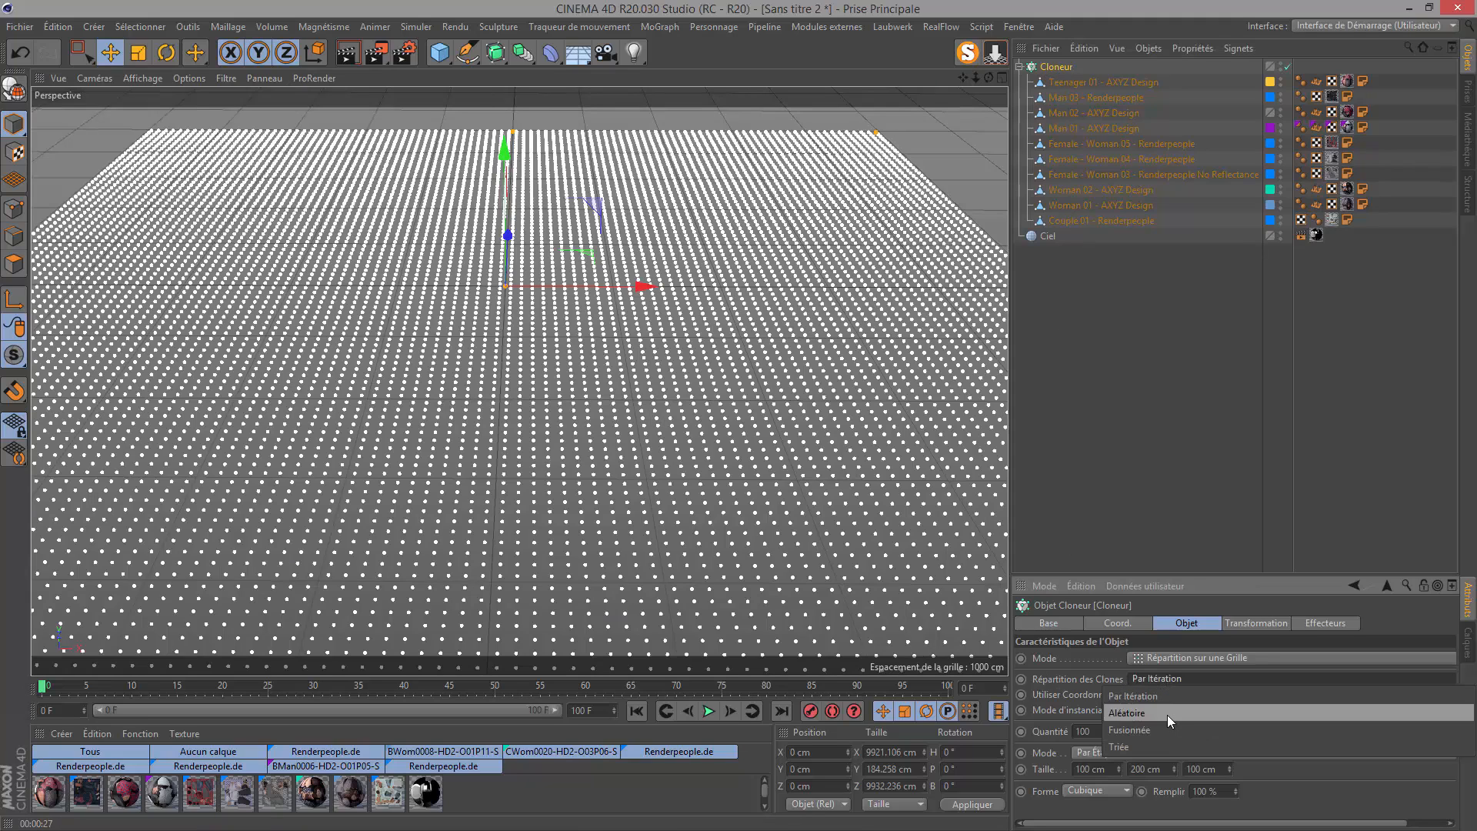
pyautogui.click(1167, 714)
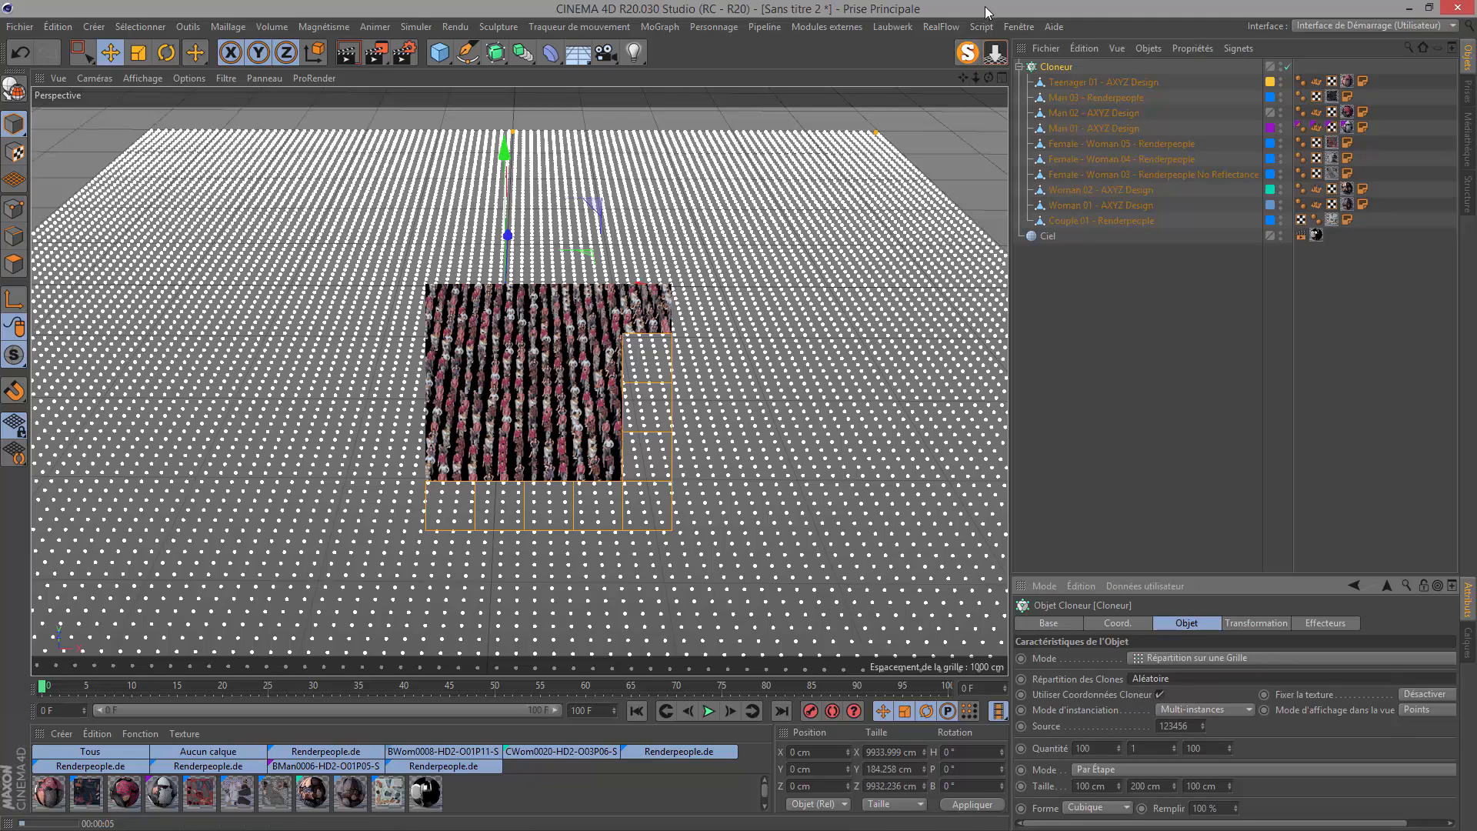
pyautogui.moveTo(975, 77)
pyautogui.mouseDown()
pyautogui.moveTo(1027, 77)
pyautogui.moveTo(965, 23)
pyautogui.moveTo(964, 4)
pyautogui.moveTo(964, 79)
pyautogui.moveTo(1001, 27)
pyautogui.mouseUp()
pyautogui.moveTo(963, 78); pyautogui.dragTo(959, 160)
pyautogui.hotkey('ctrl', 'r')
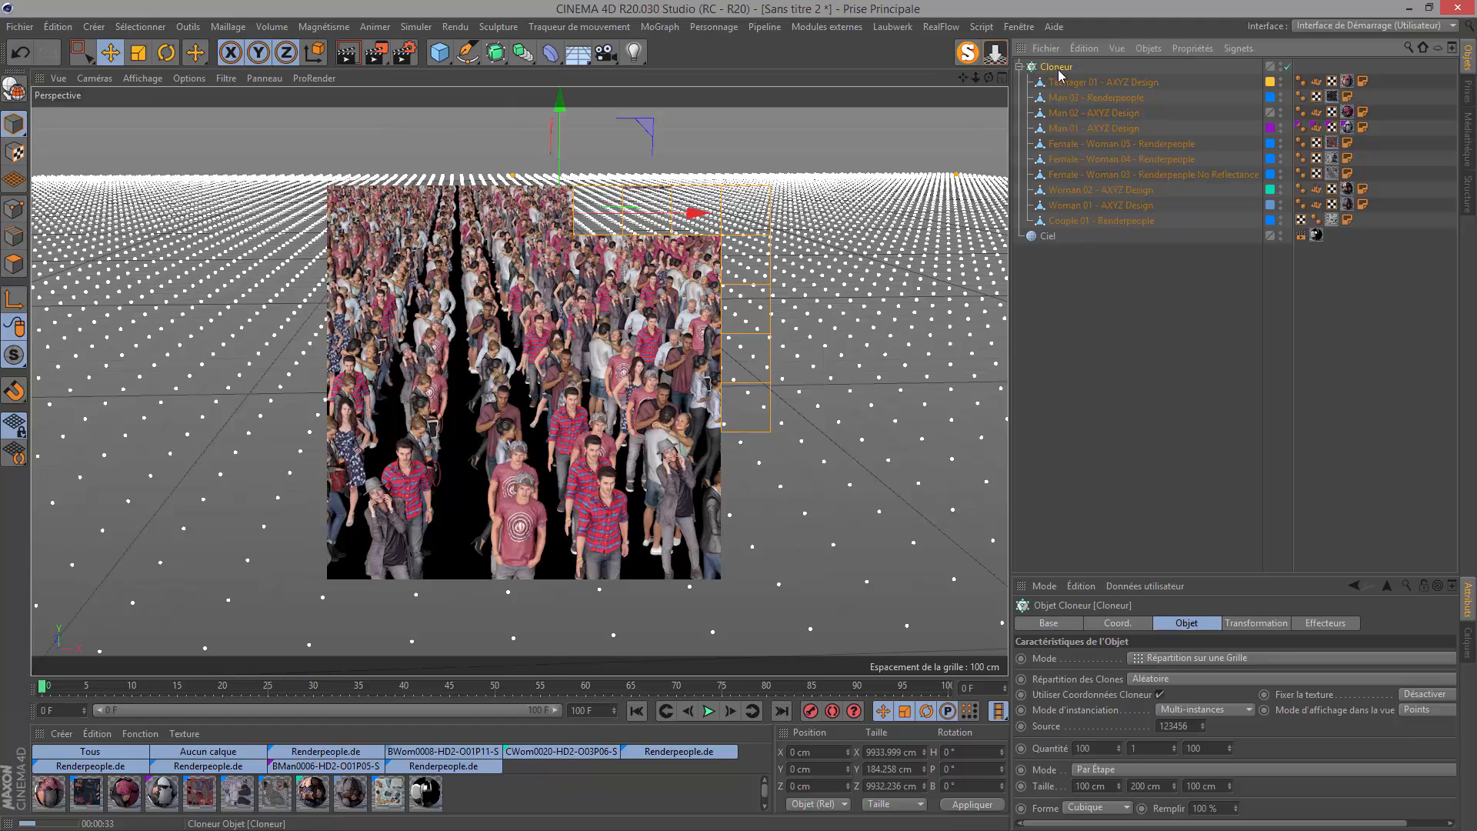
# Add a Random effector (Effecteur Randomisation) to the Cloner and set its minimum to 0%.
pyautogui.click(660, 27)
pyautogui.moveTo(723, 50)
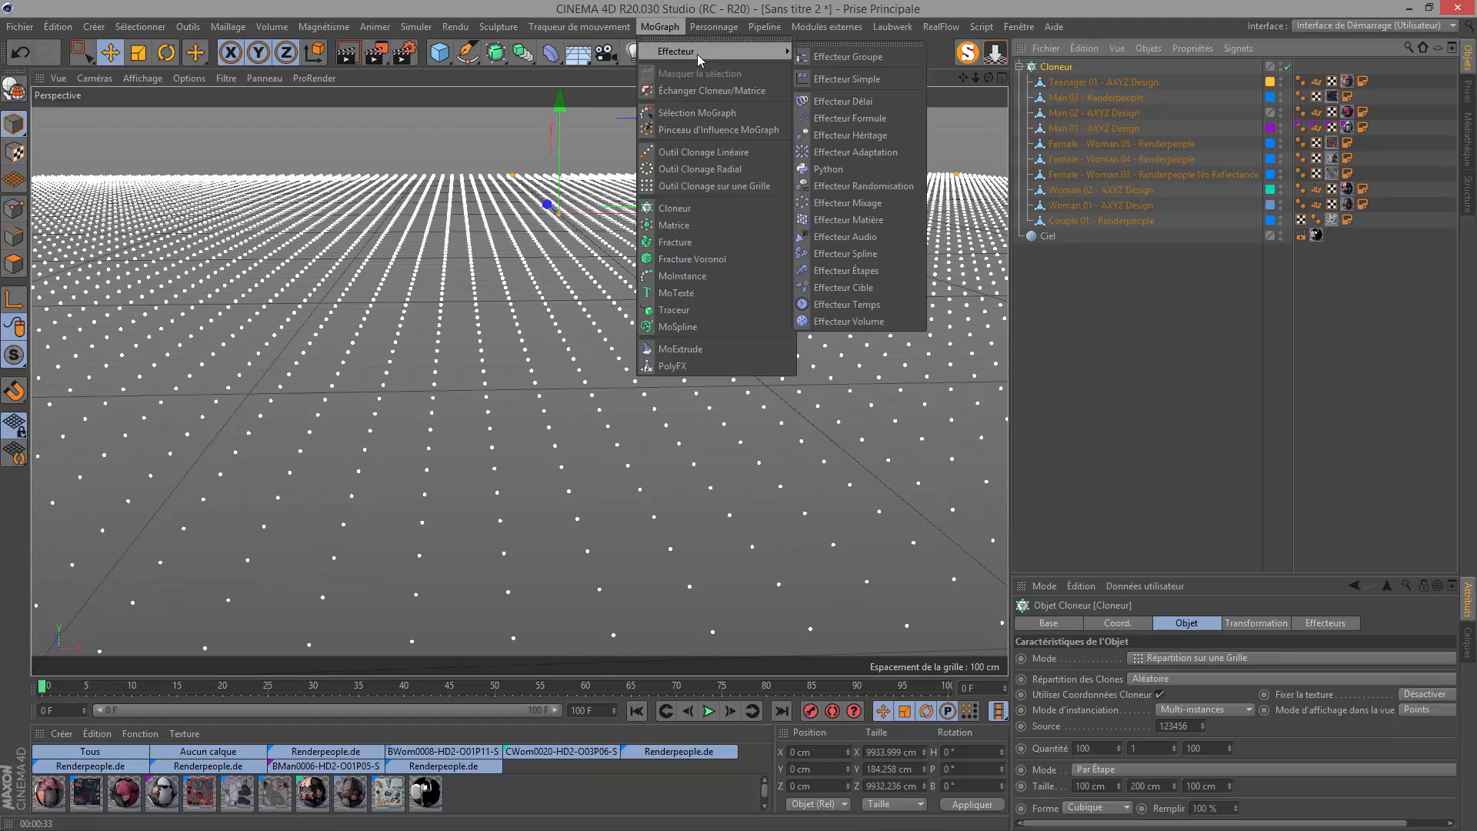
pyautogui.click(854, 168)
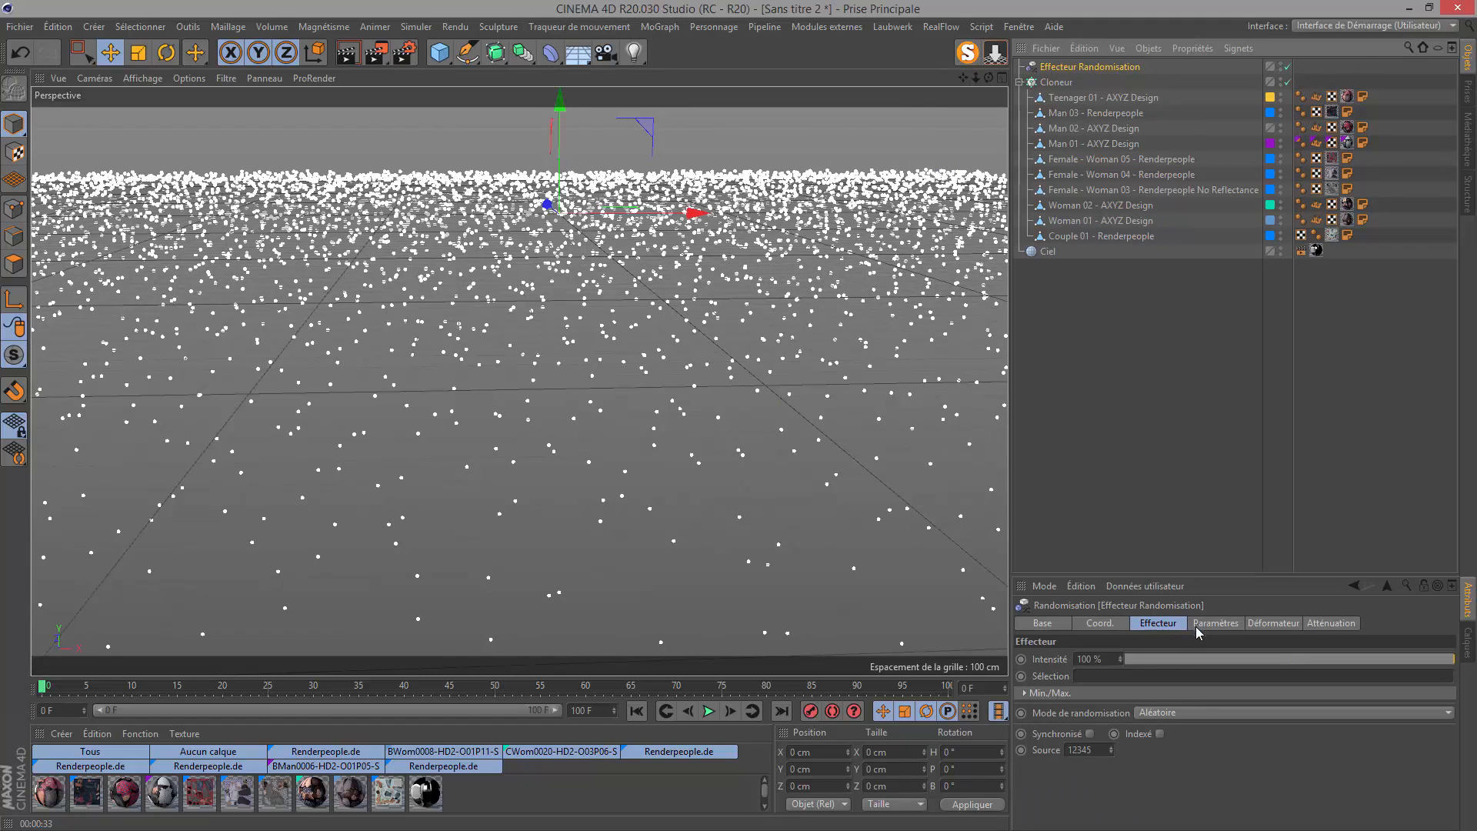
pyautogui.click(1048, 692)
pyautogui.moveTo(1116, 726); pyautogui.dragTo(1068, 728)
pyautogui.write('0')
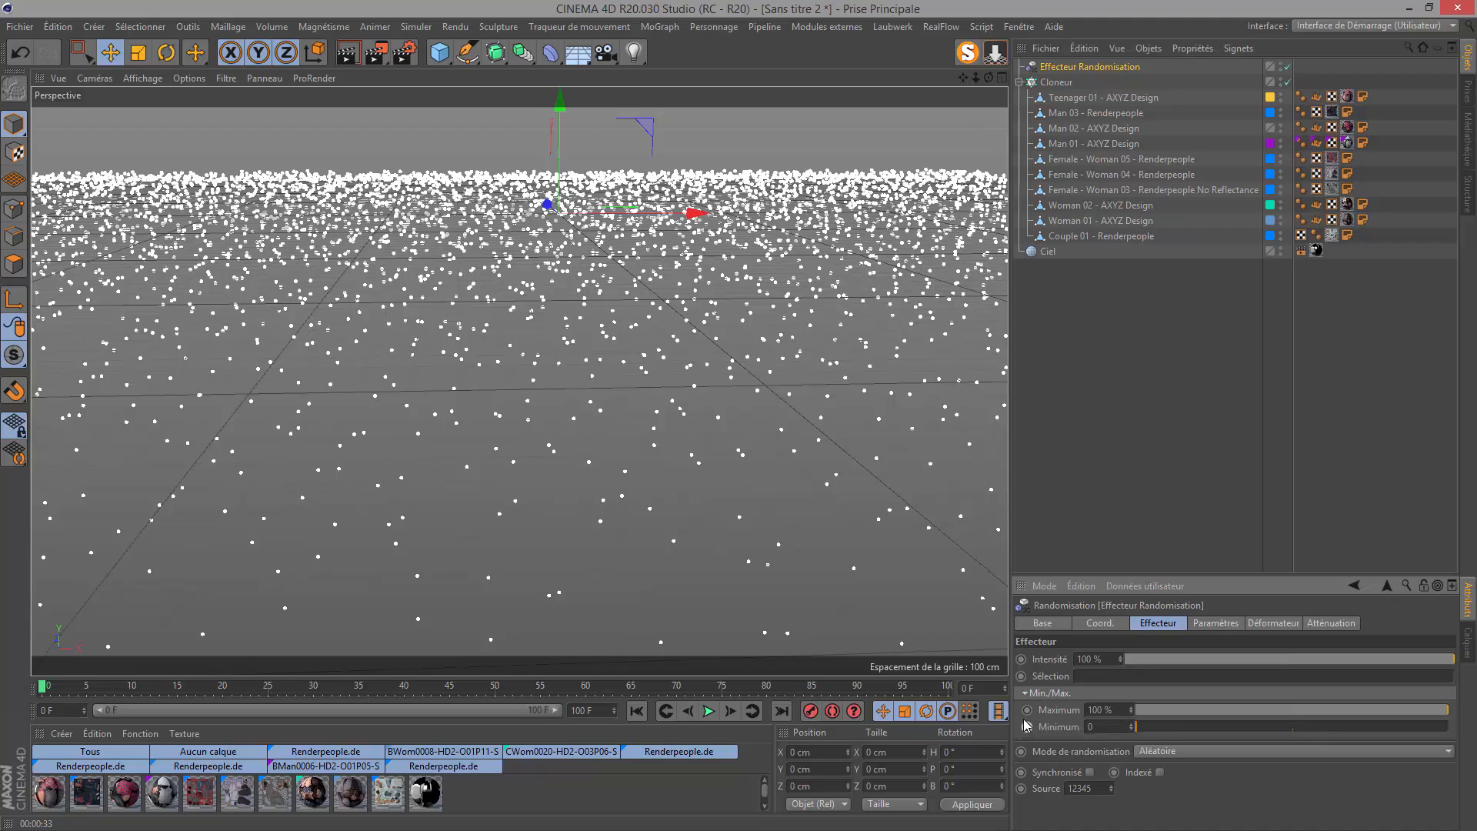
pyautogui.press('Return')
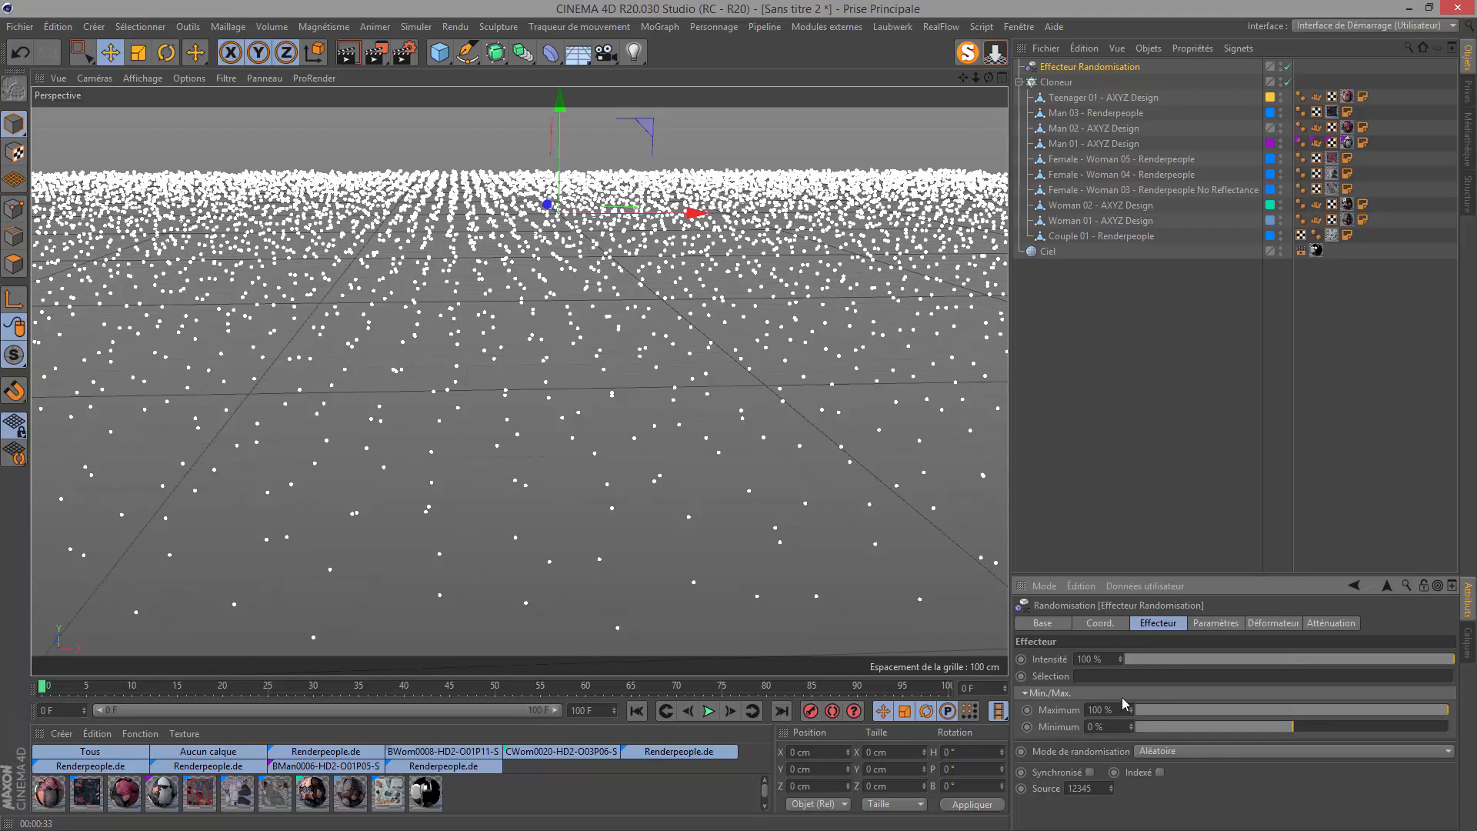
# Set the Random effector's Y position offset to 0 cm and enable random rotation with a heading of 360°.
pyautogui.click(1209, 624)
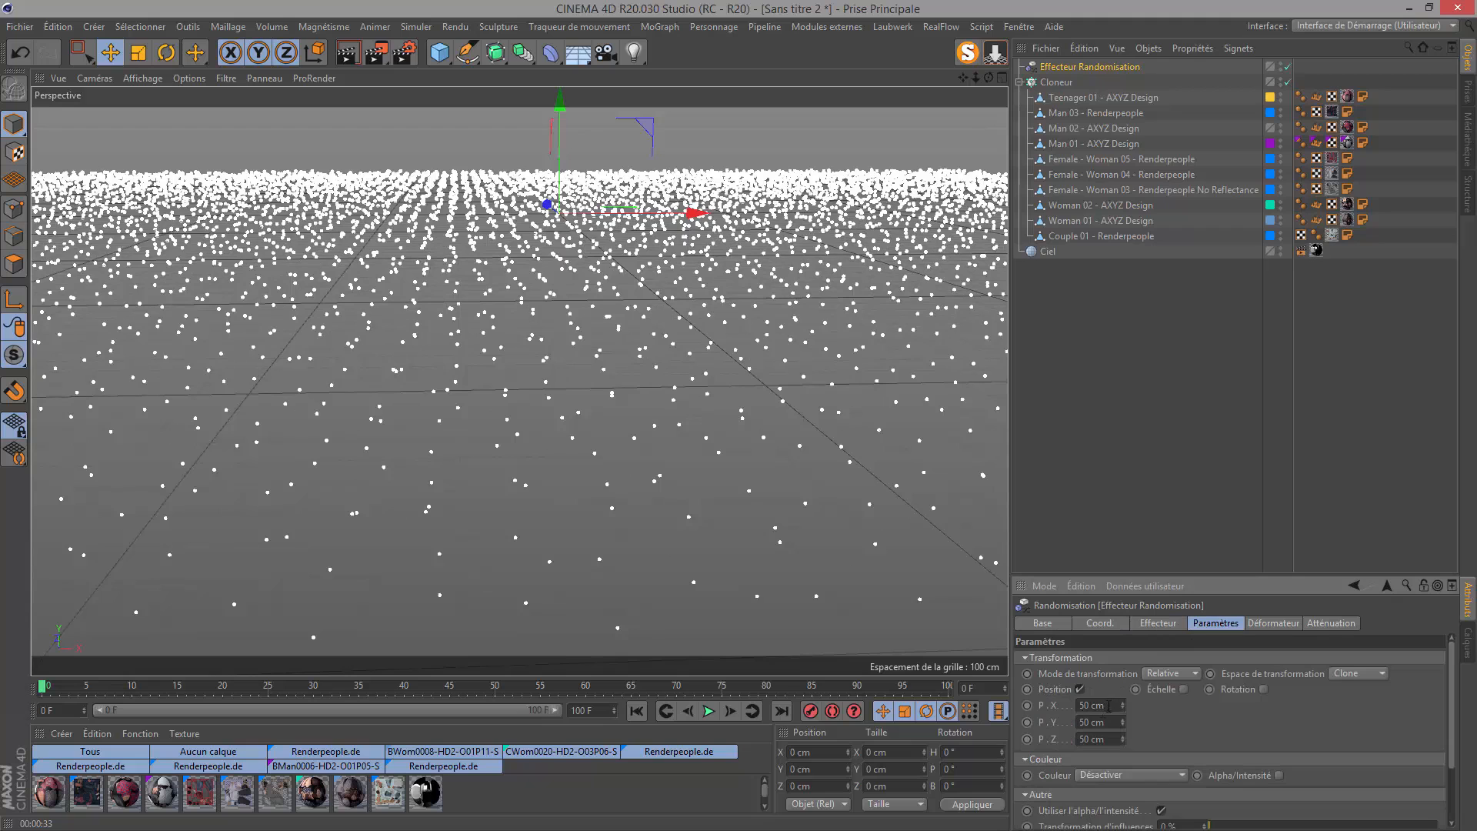
pyautogui.press('Return')
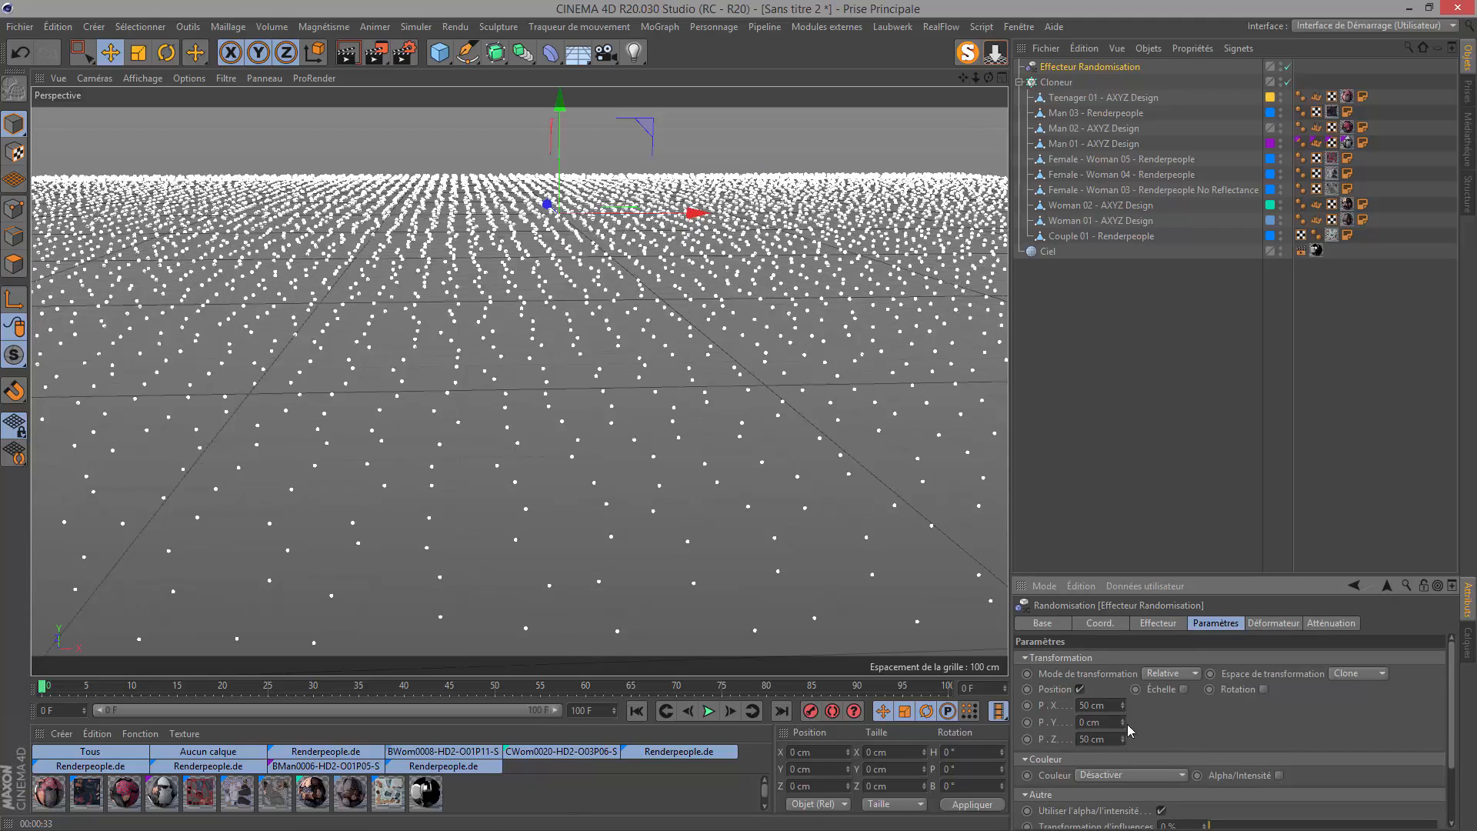
pyautogui.click(1263, 689)
pyautogui.write('360')
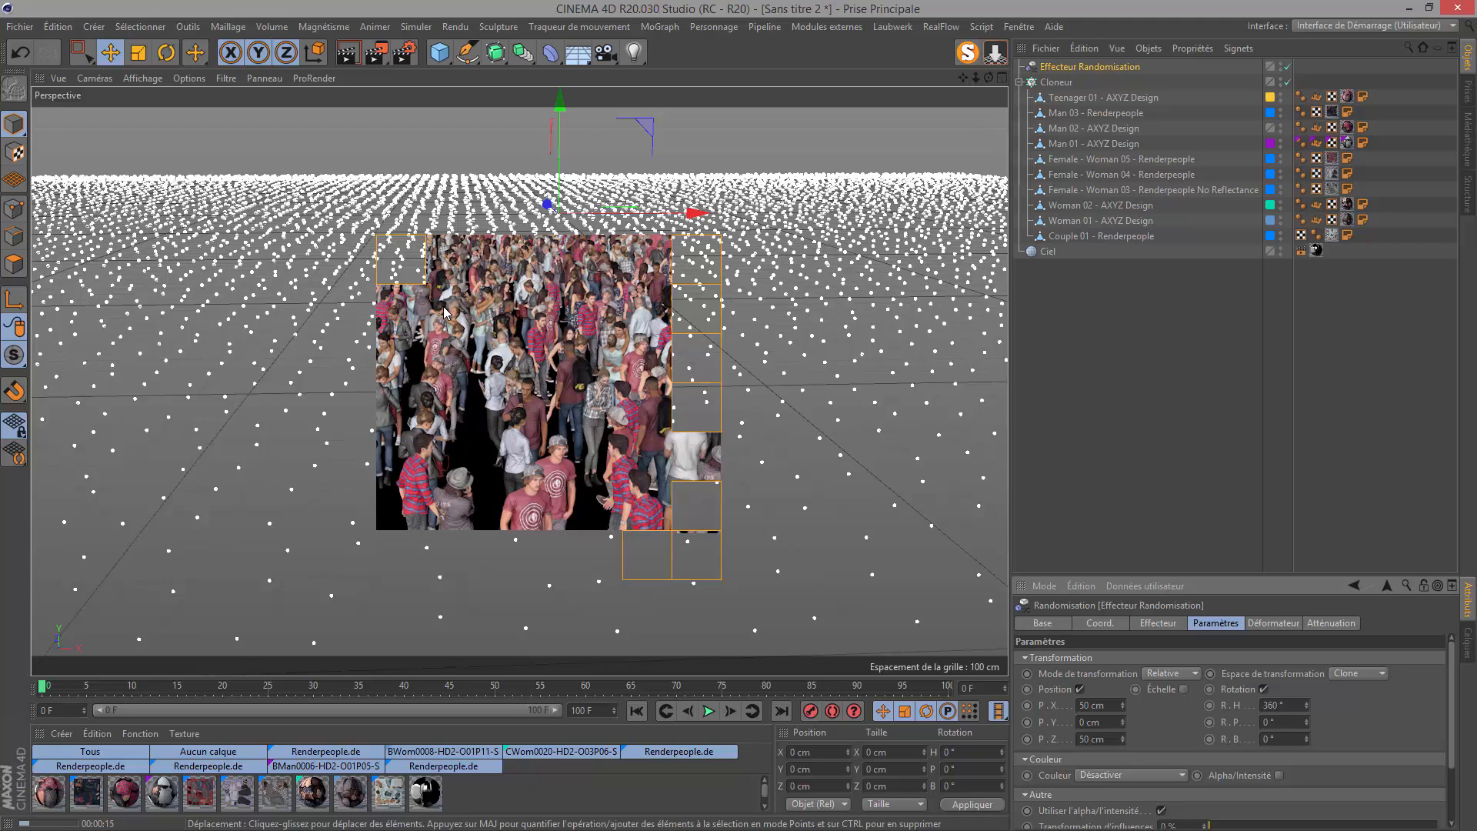
# Add an area light and a camera matching the current view to the scene.
pyautogui.click(631, 52)
pyautogui.click(804, 157)
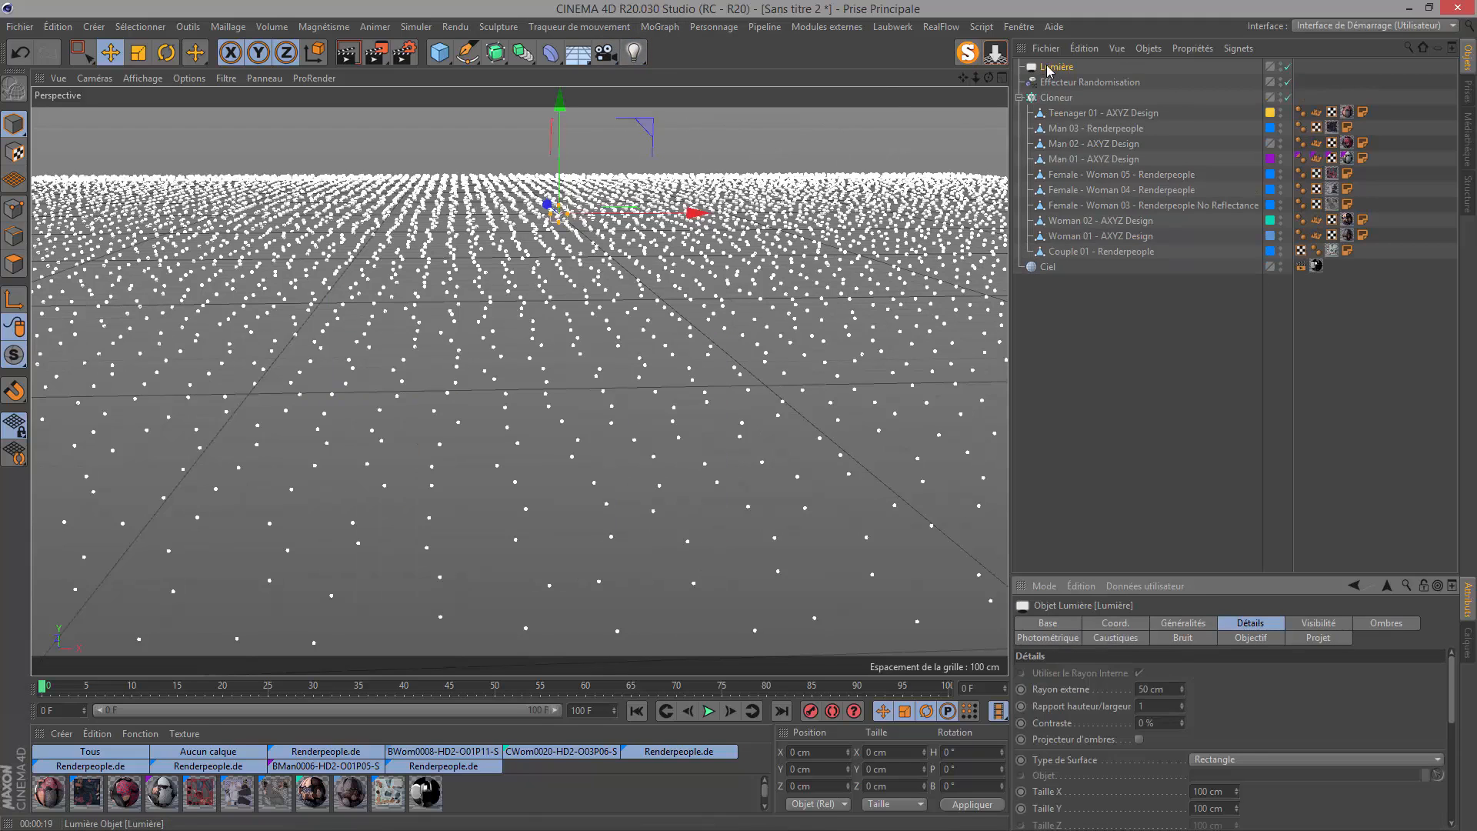
pyautogui.click(608, 55)
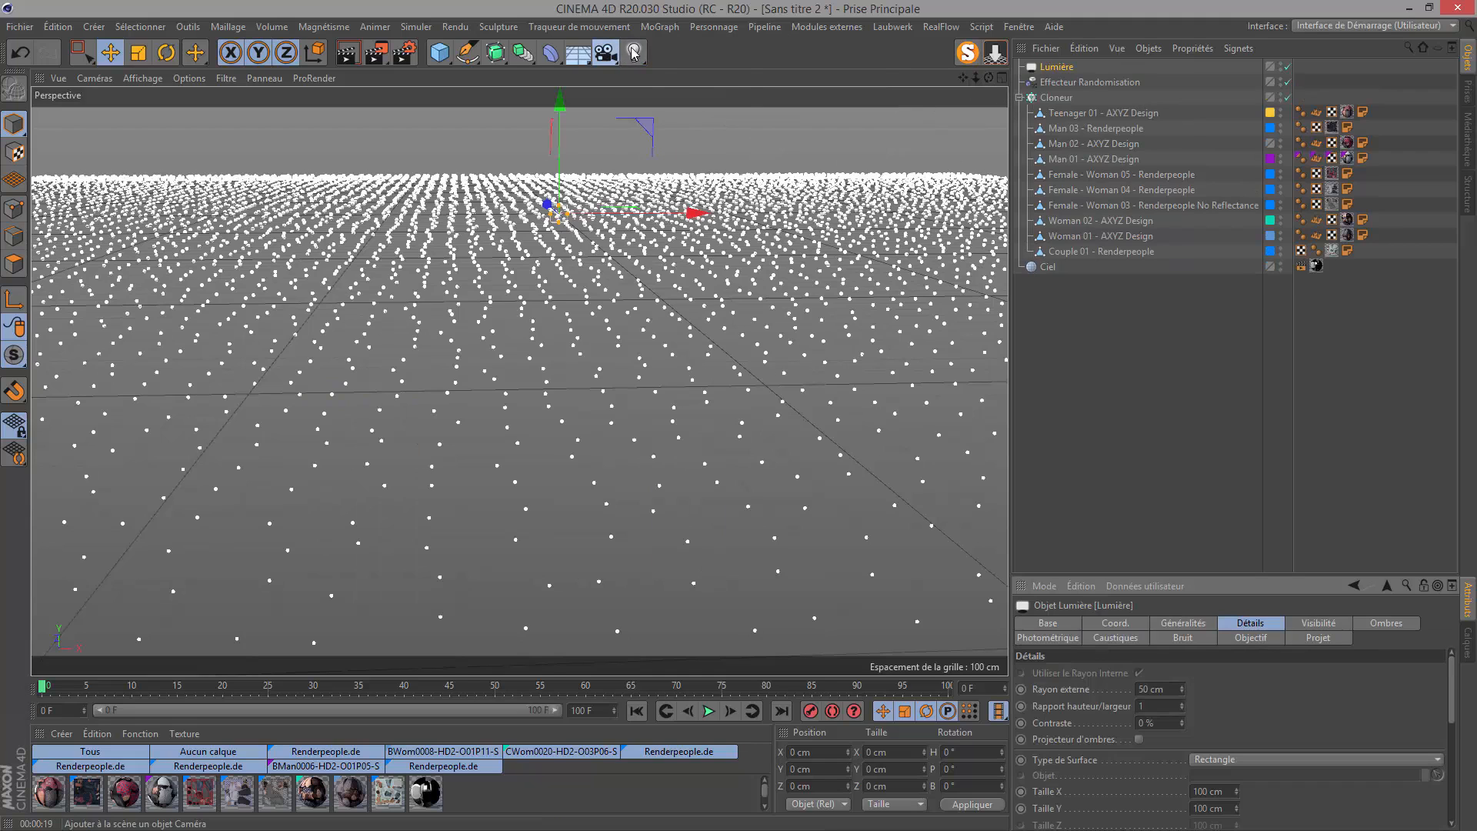
pyautogui.click(702, 76)
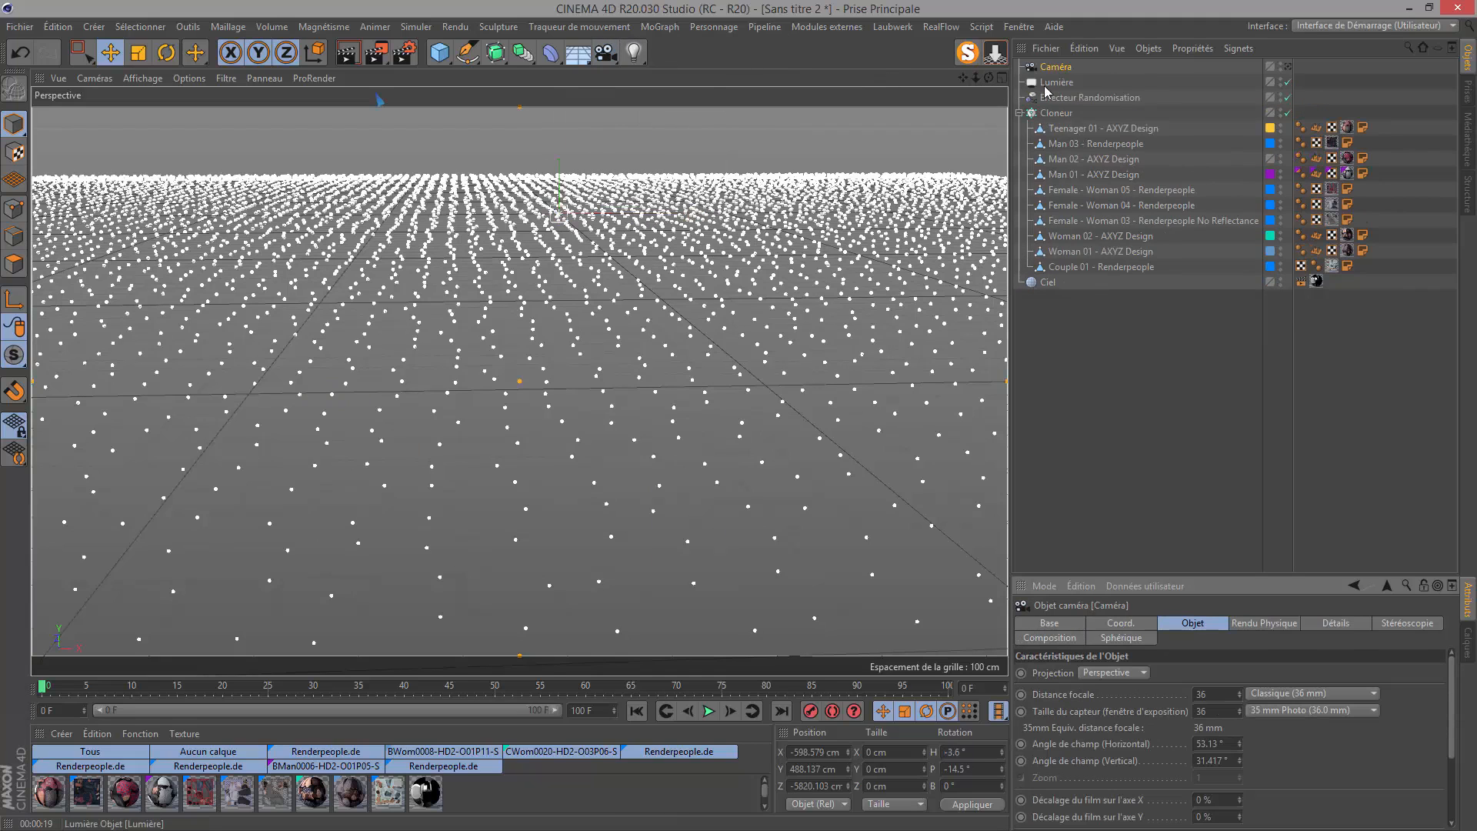
# Move the area light beside and above the crowd, to about X -5461, Y 1079, Z -1550 cm.
pyautogui.moveTo(976, 79); pyautogui.dragTo(891, 79)
pyautogui.click(1052, 82)
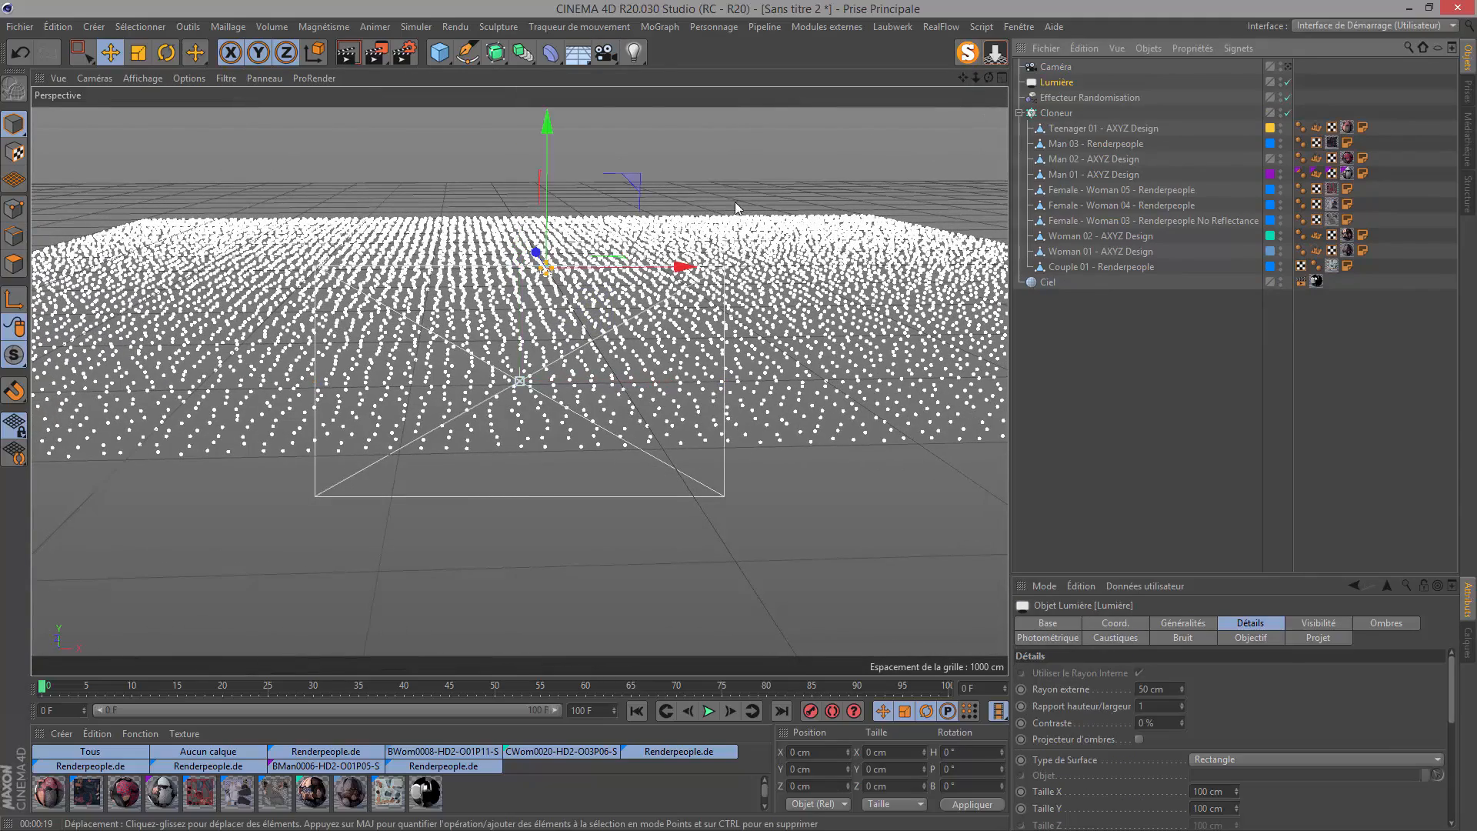
pyautogui.moveTo(988, 78); pyautogui.dragTo(1077, 107)
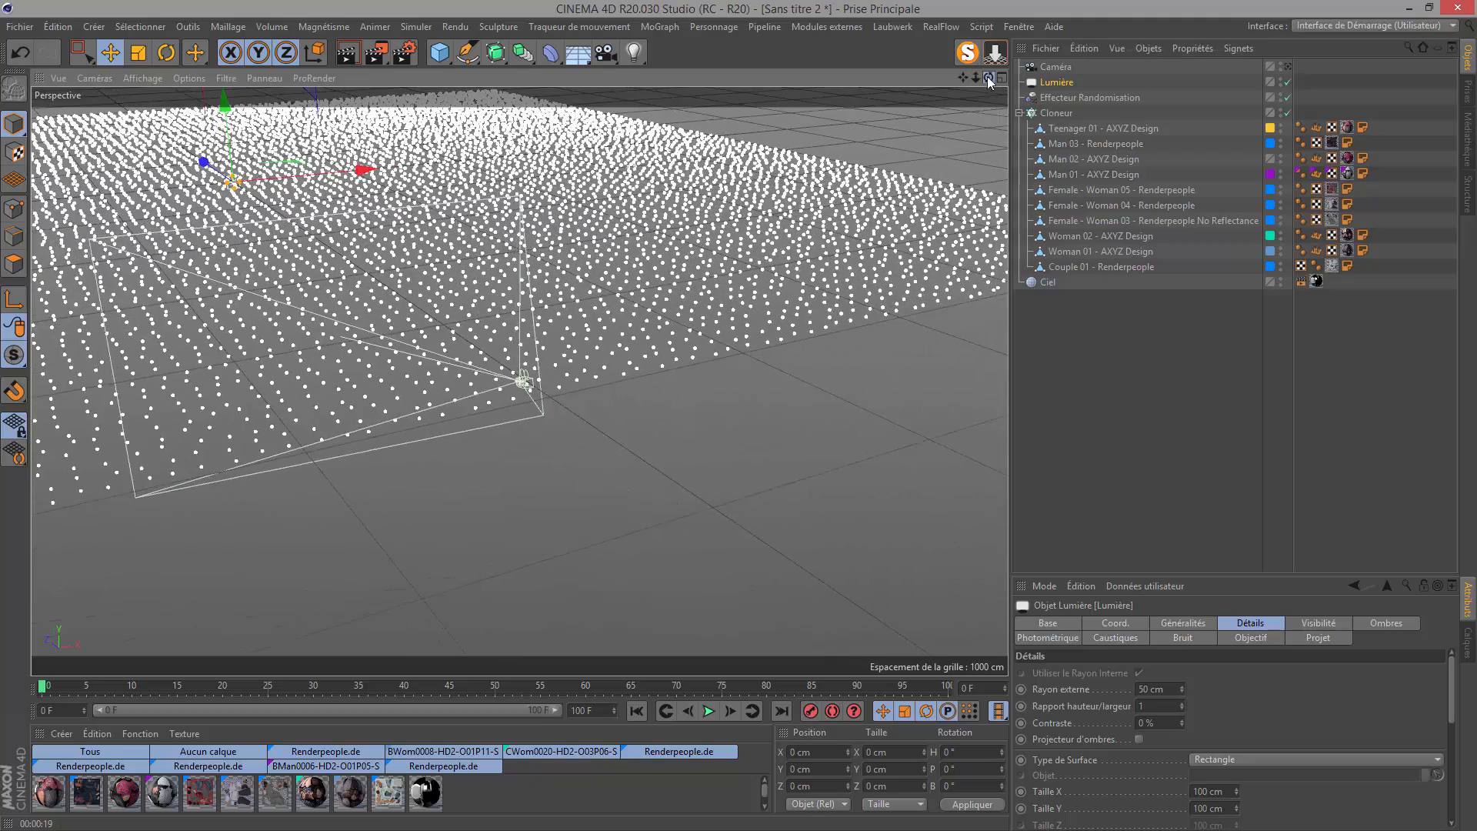
pyautogui.scroll(-4, 286, 223)
pyautogui.moveTo(316, 178); pyautogui.dragTo(100, 222)
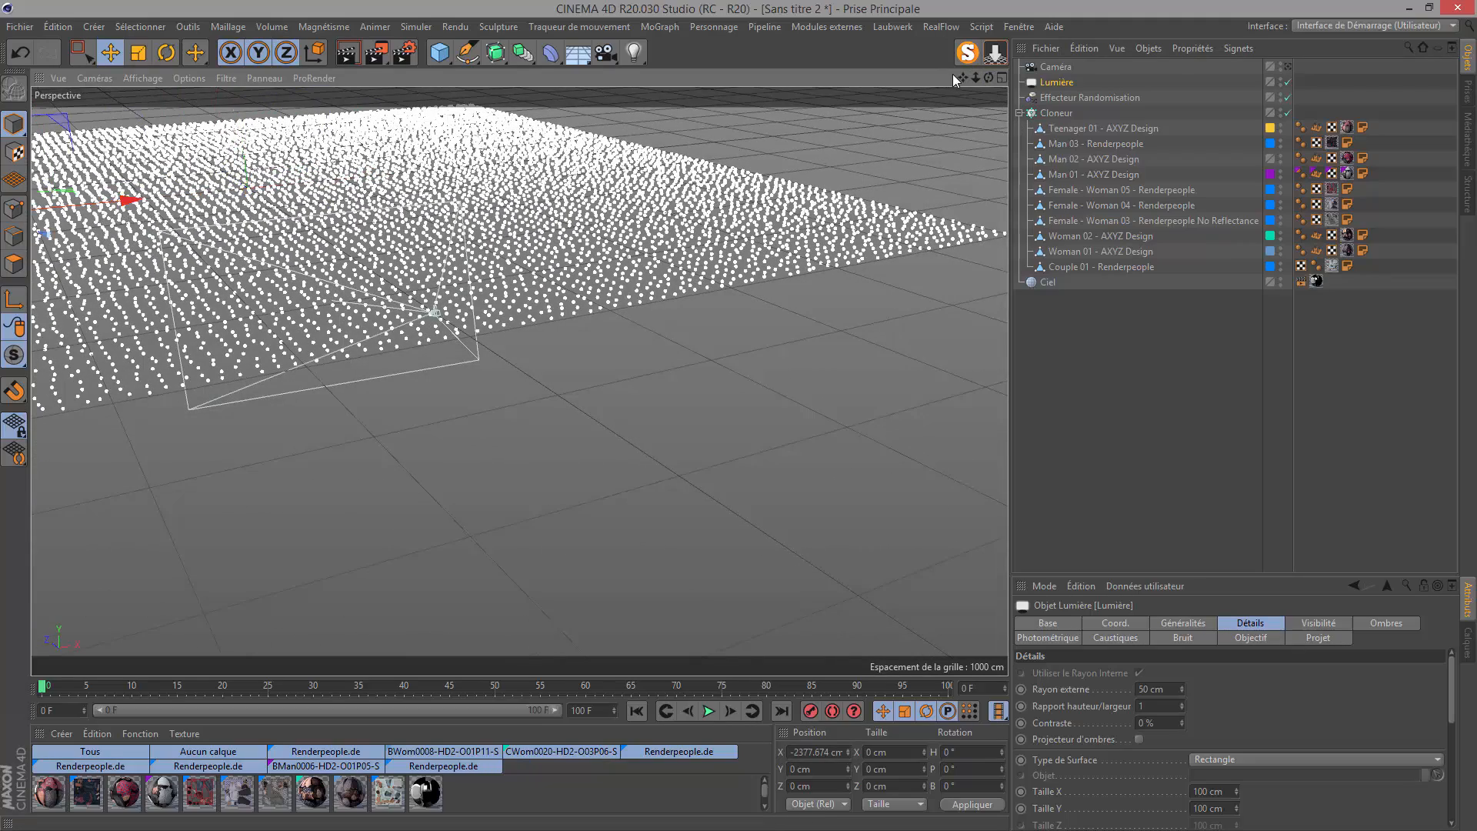
pyautogui.moveTo(962, 78); pyautogui.dragTo(1462, 115)
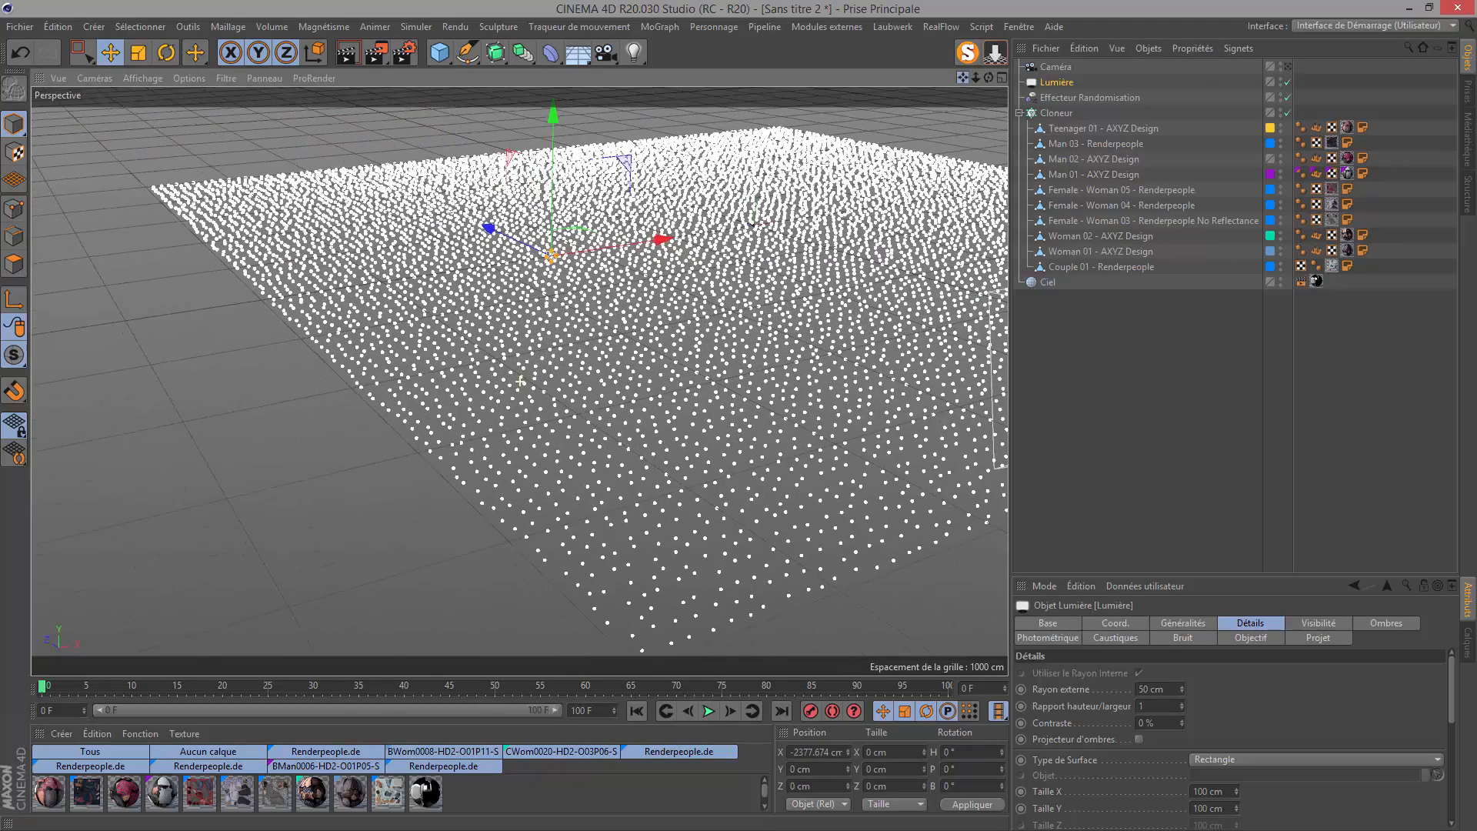
pyautogui.moveTo(617, 243); pyautogui.dragTo(215, 342)
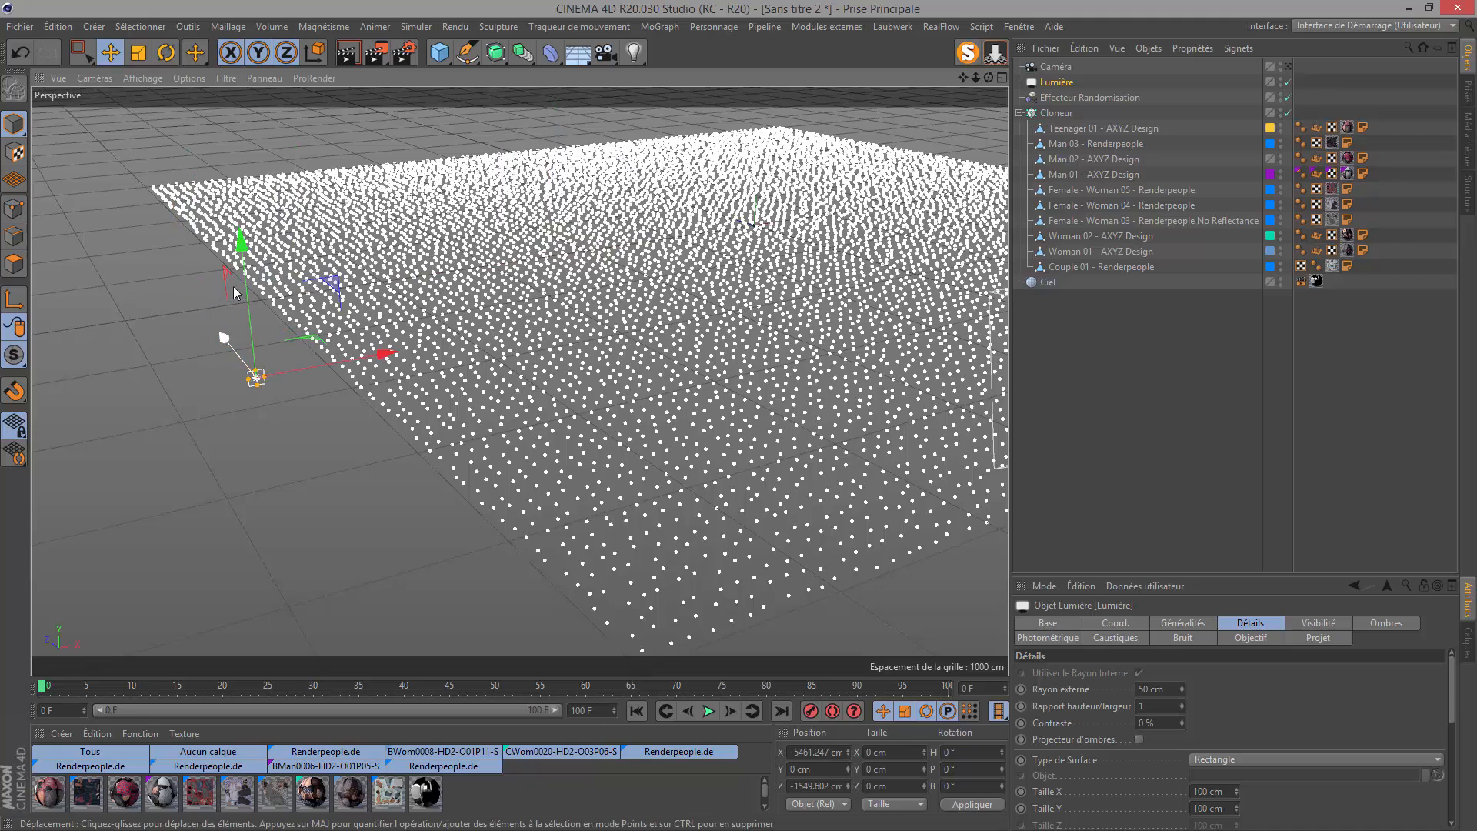
pyautogui.moveTo(246, 254); pyautogui.dragTo(231, 90)
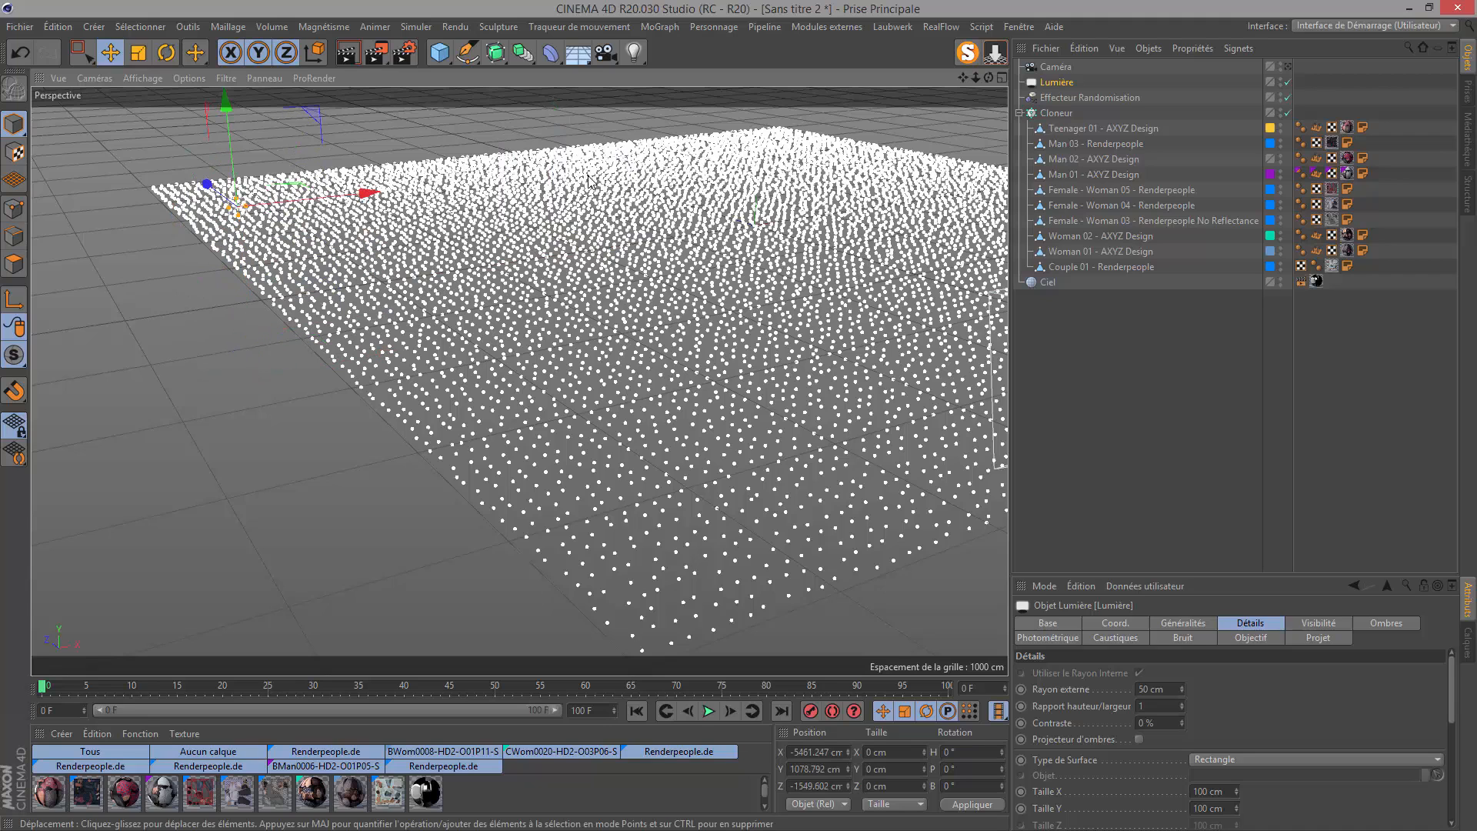
# Give the light a Target tag (Cible) with the Cloner as its target object.
pyautogui.rightClick(1176, 113)
pyautogui.moveTo(1175, 108)
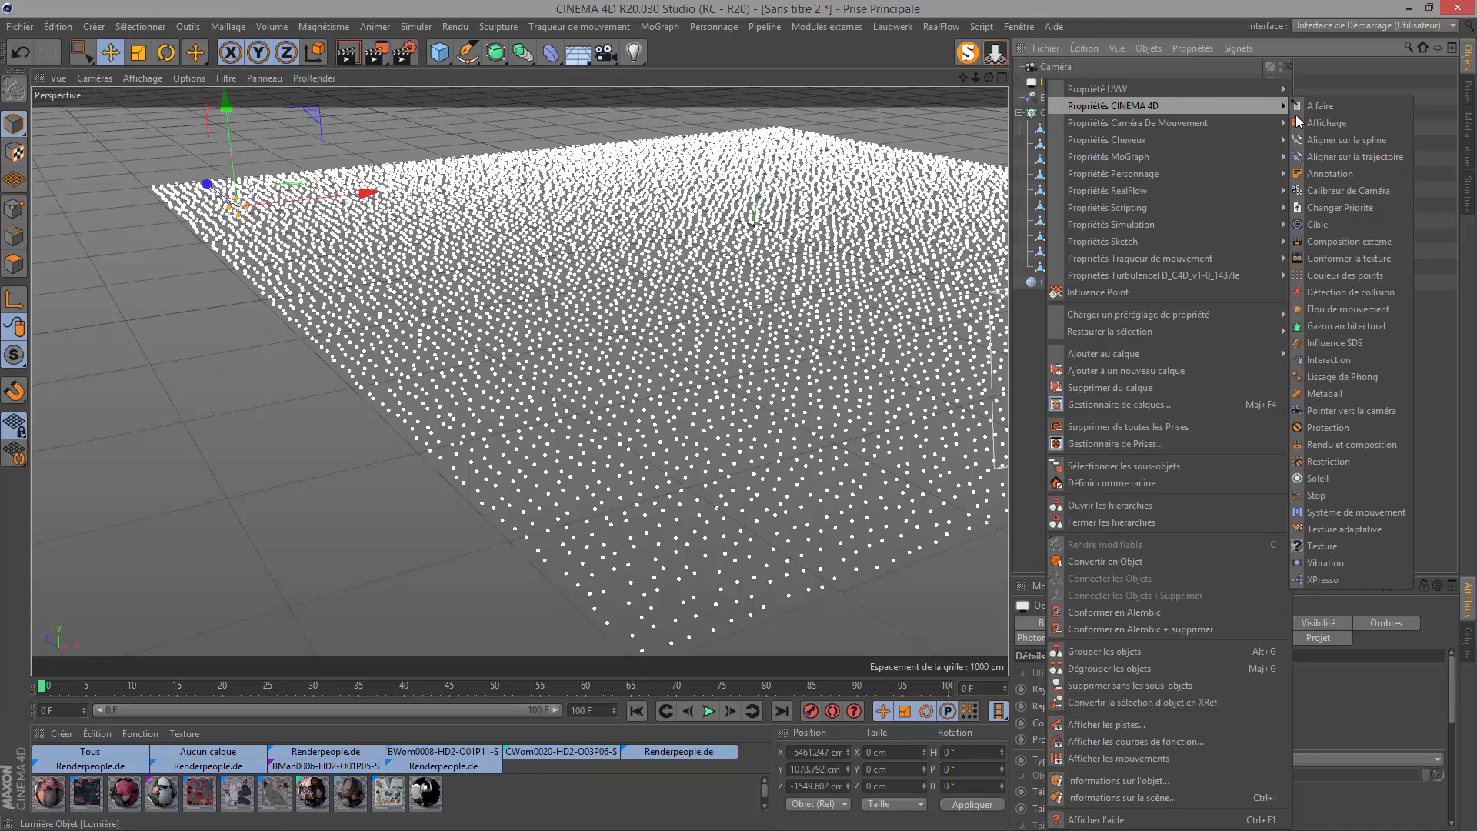
pyautogui.click(1345, 224)
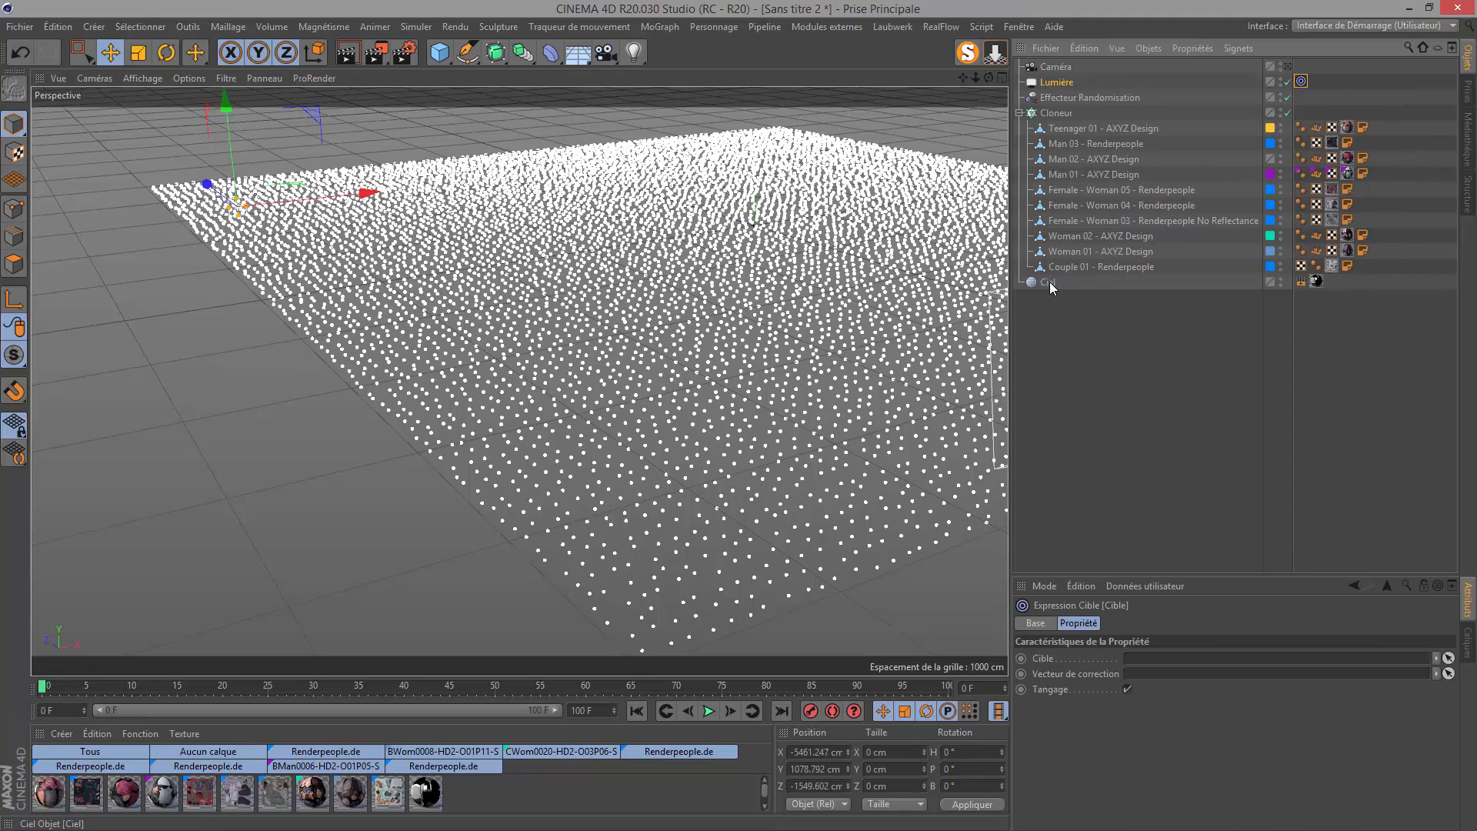
pyautogui.click(1051, 118)
pyautogui.moveTo(1143, 647); pyautogui.dragTo(1137, 658)
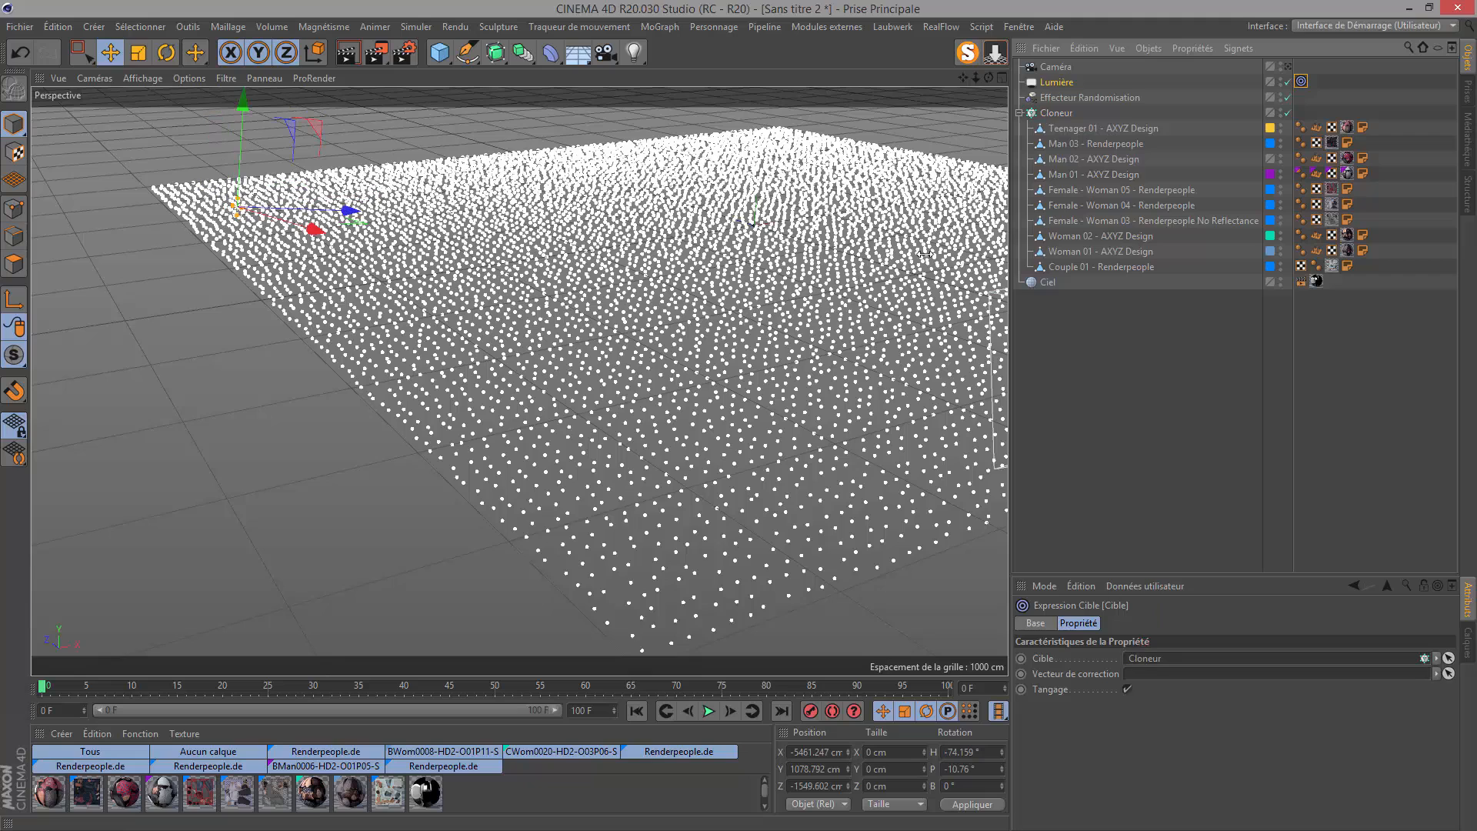
# Look through the scene camera and render the crowd lit by the area light.
pyautogui.click(1300, 80)
pyautogui.click(1288, 68)
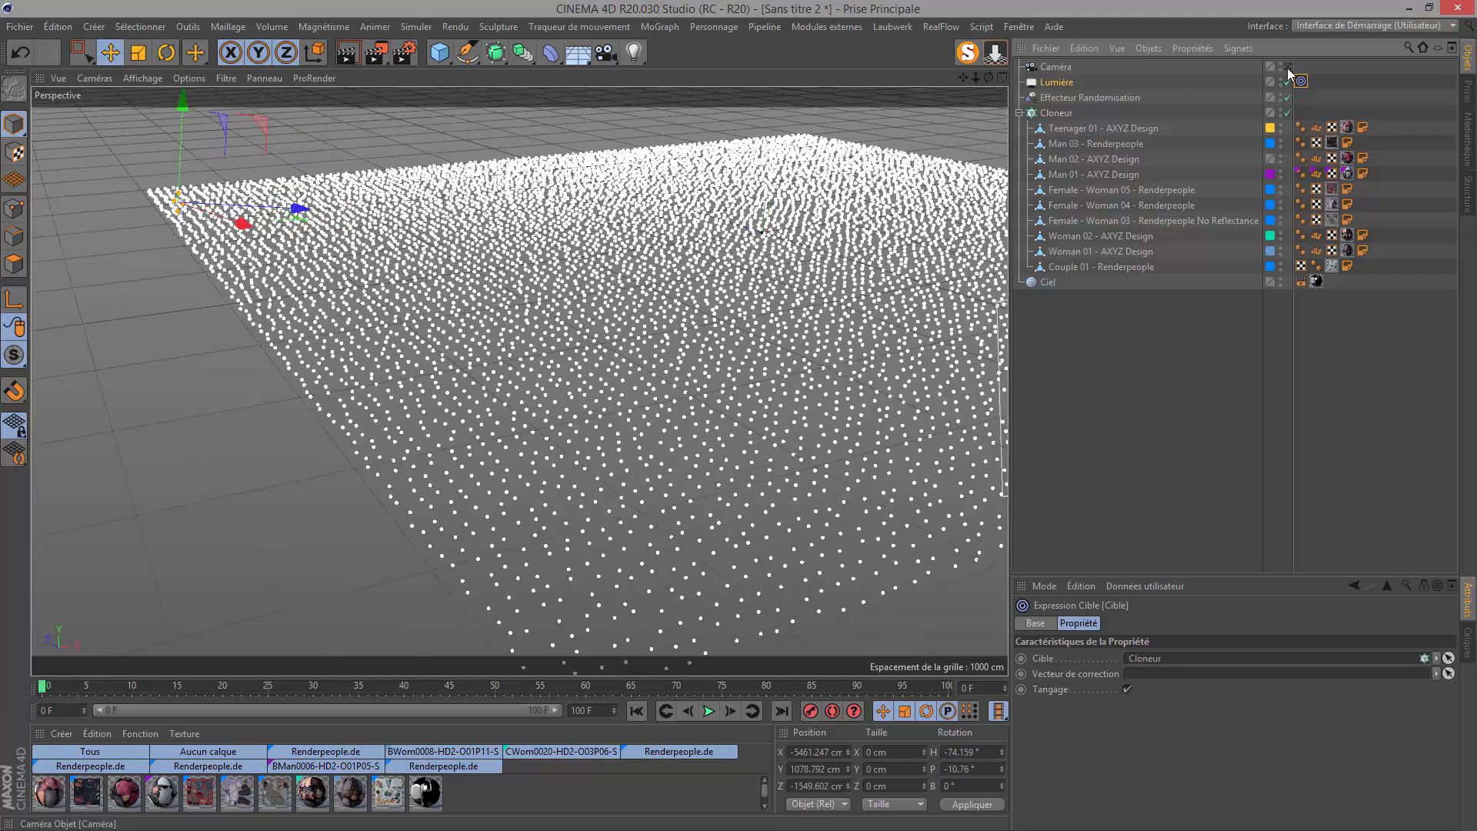
pyautogui.click(351, 55)
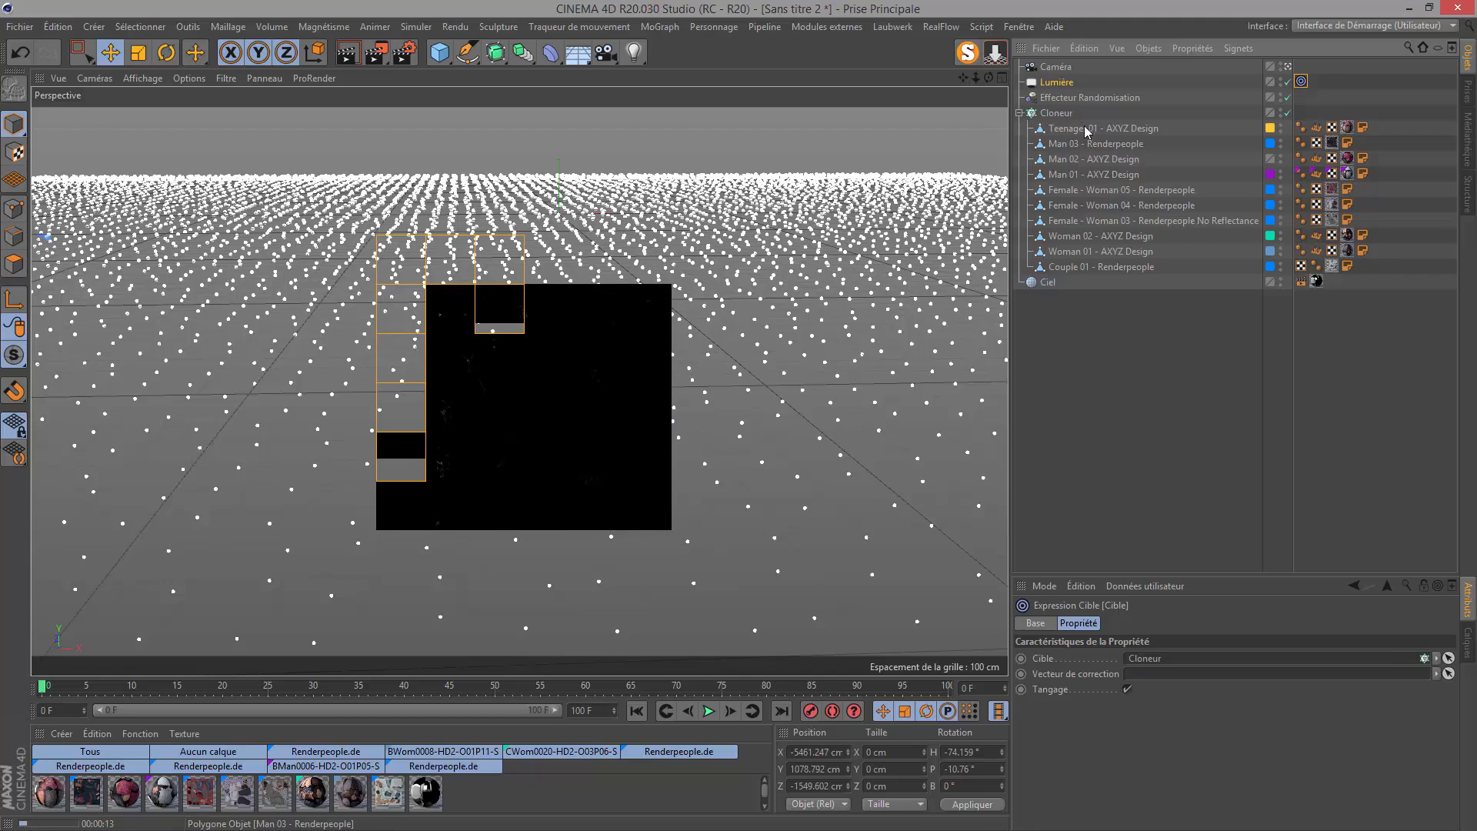
# Leave the camera view and enlarge the area light to about 3254 × 1302 cm.
pyautogui.click(1059, 82)
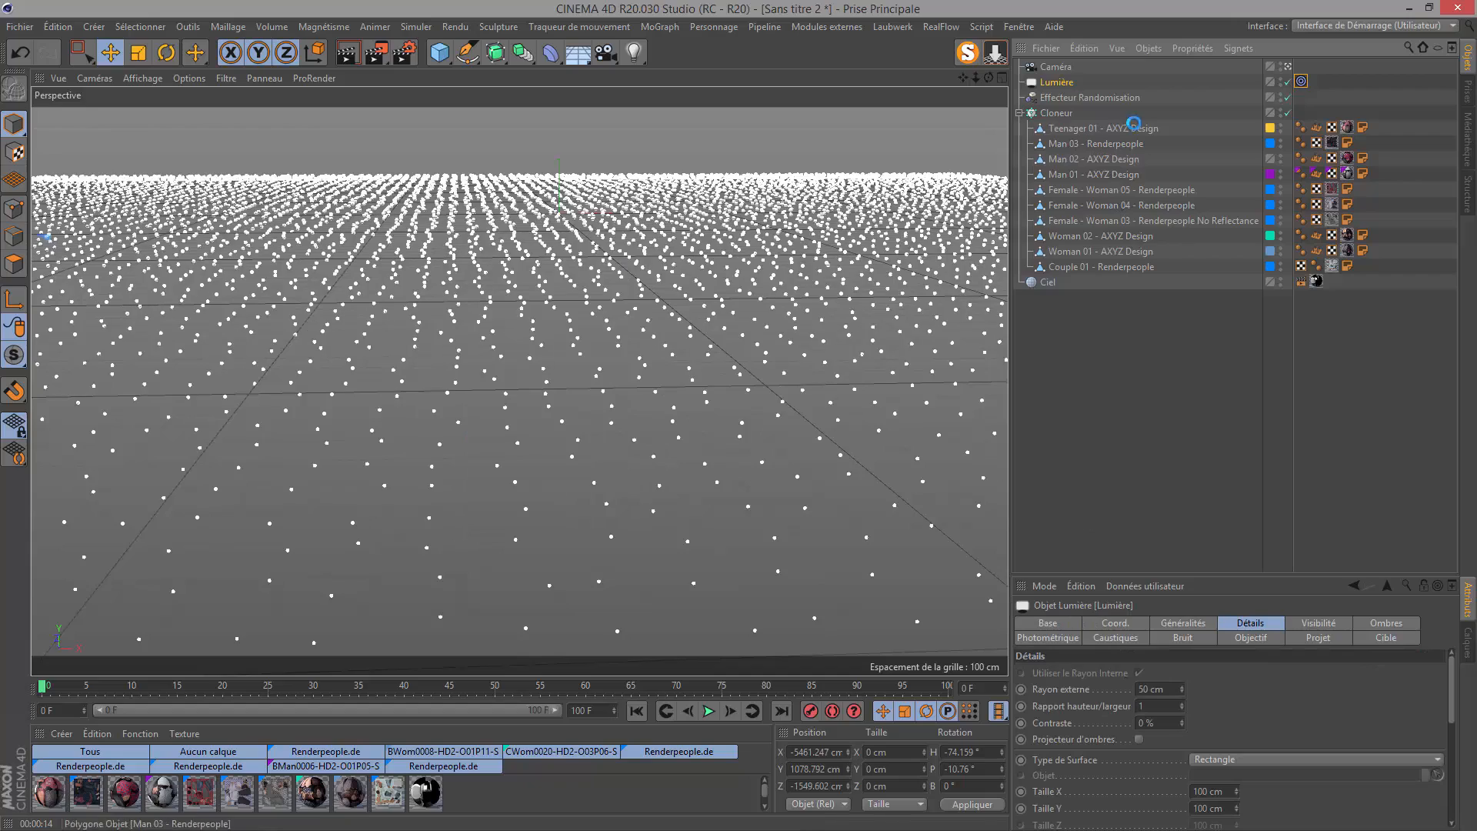
pyautogui.click(1288, 68)
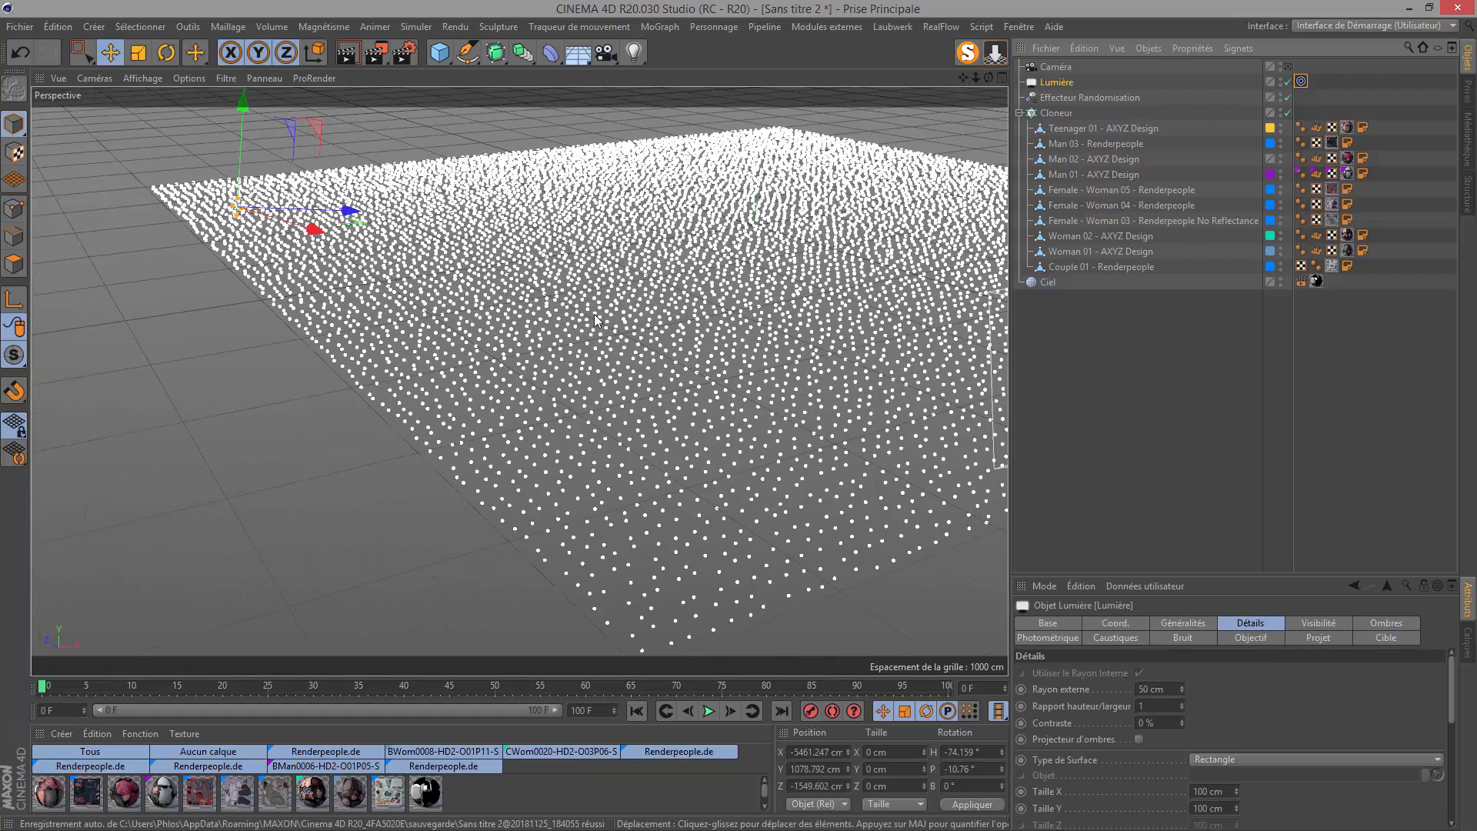
pyautogui.scroll(-1, 255, 225)
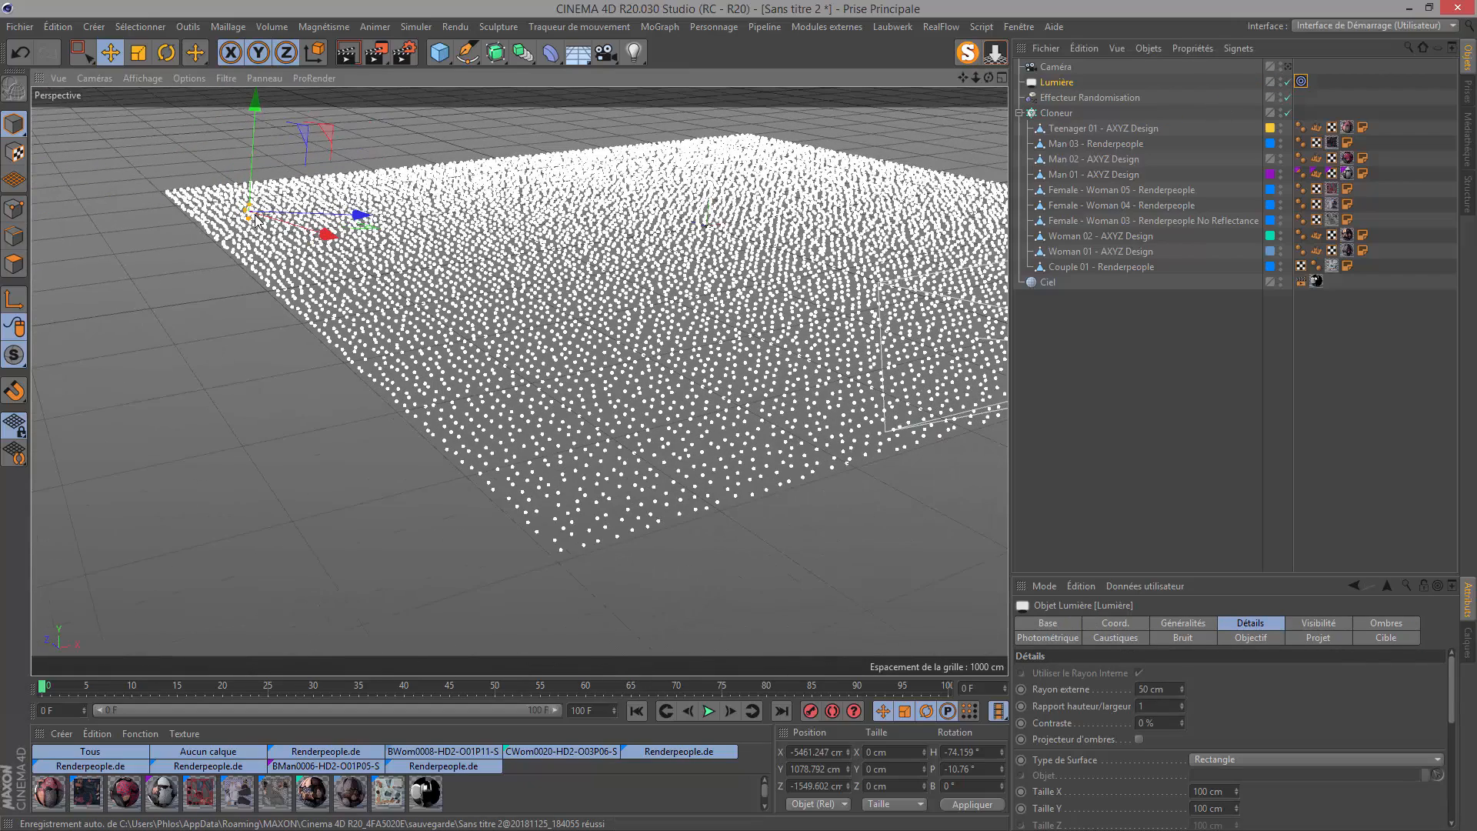
pyautogui.moveTo(258, 218); pyautogui.dragTo(386, 283)
pyautogui.moveTo(254, 205); pyautogui.dragTo(296, 116)
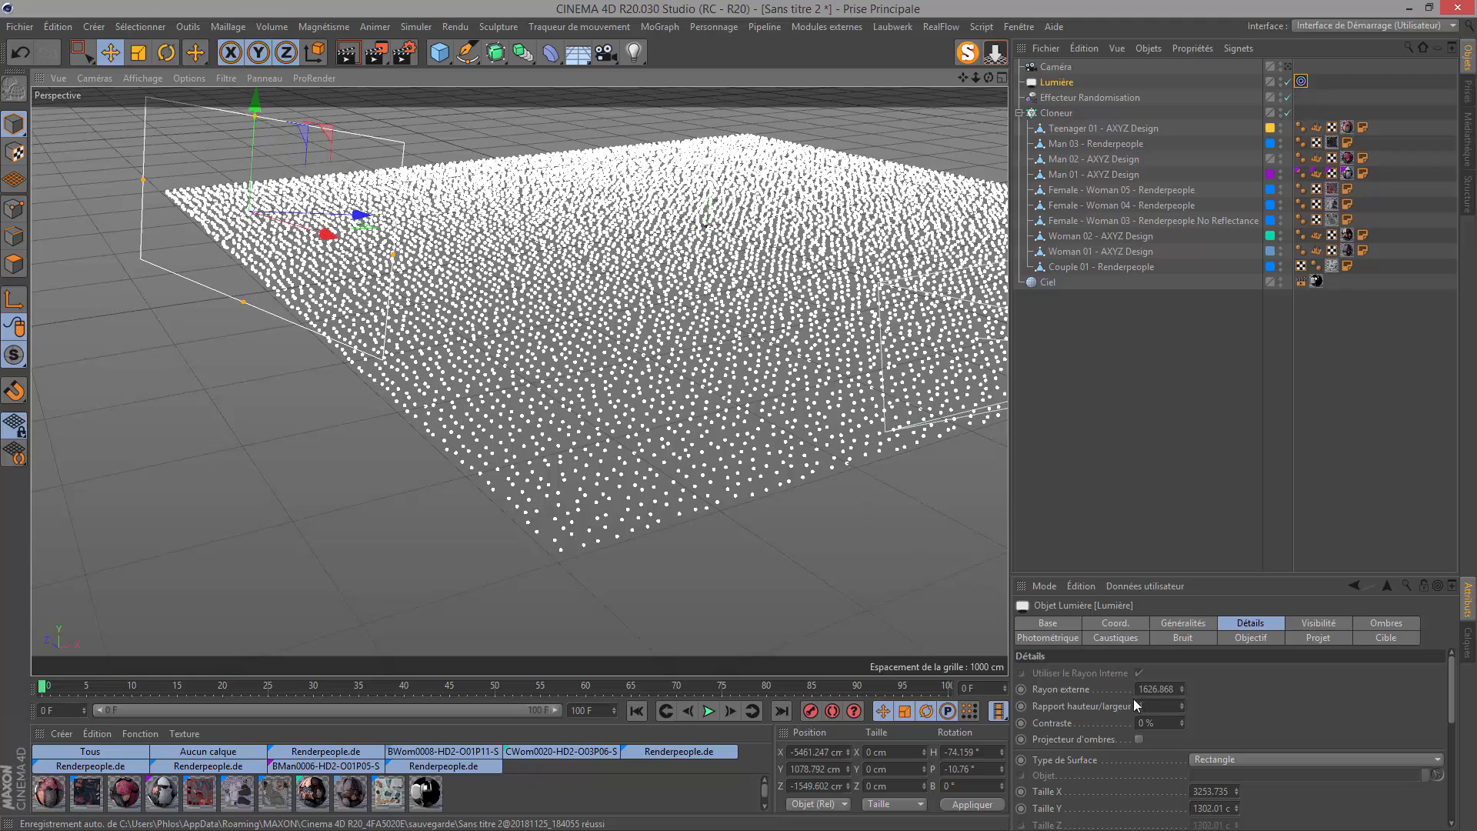
# Tint the light warm with hue 32°, saturation 12% and intensity 250%, and render the crowd through the camera.
pyautogui.click(1188, 624)
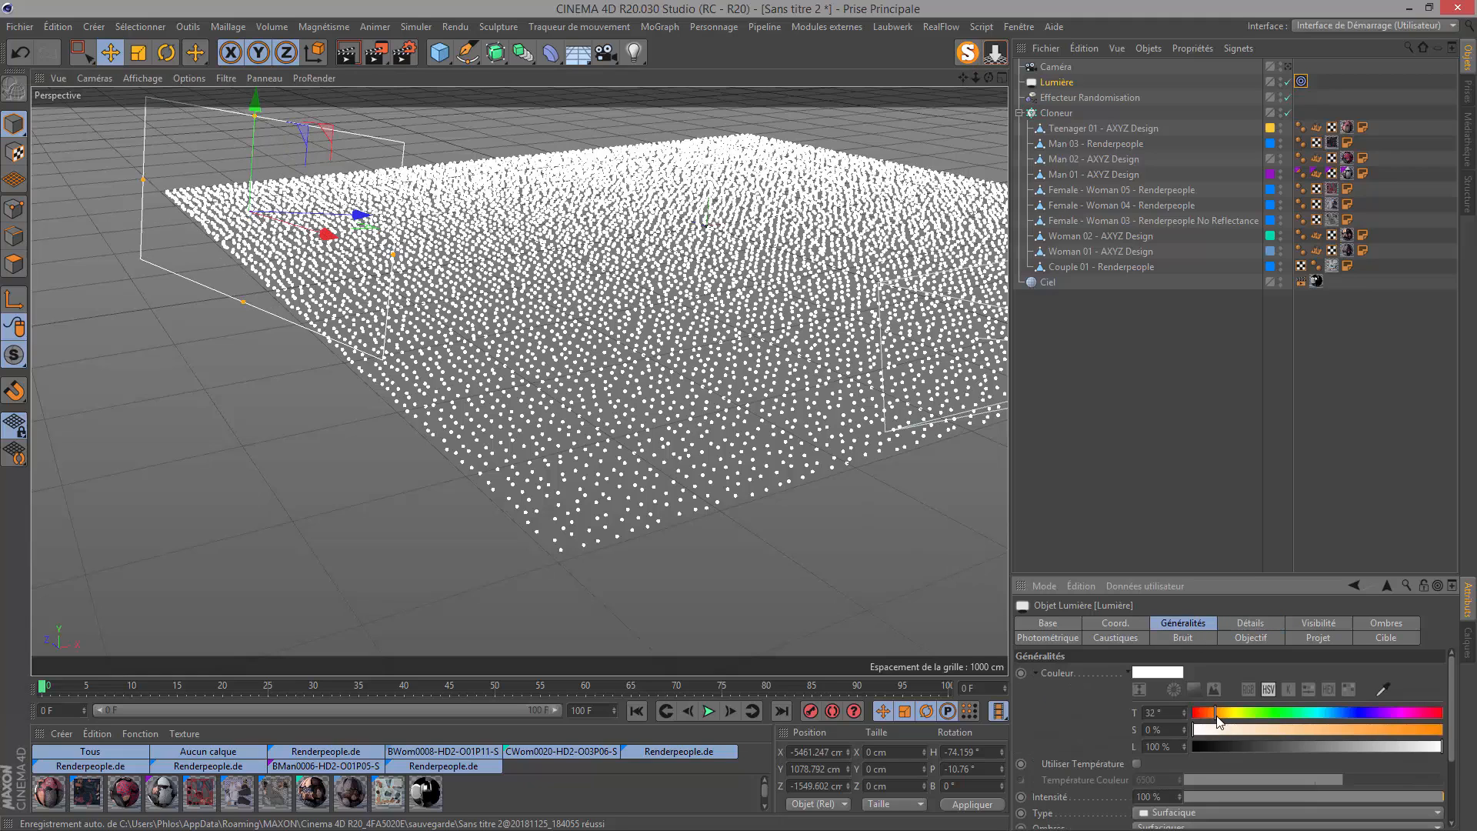
pyautogui.moveTo(1228, 734); pyautogui.dragTo(1225, 733)
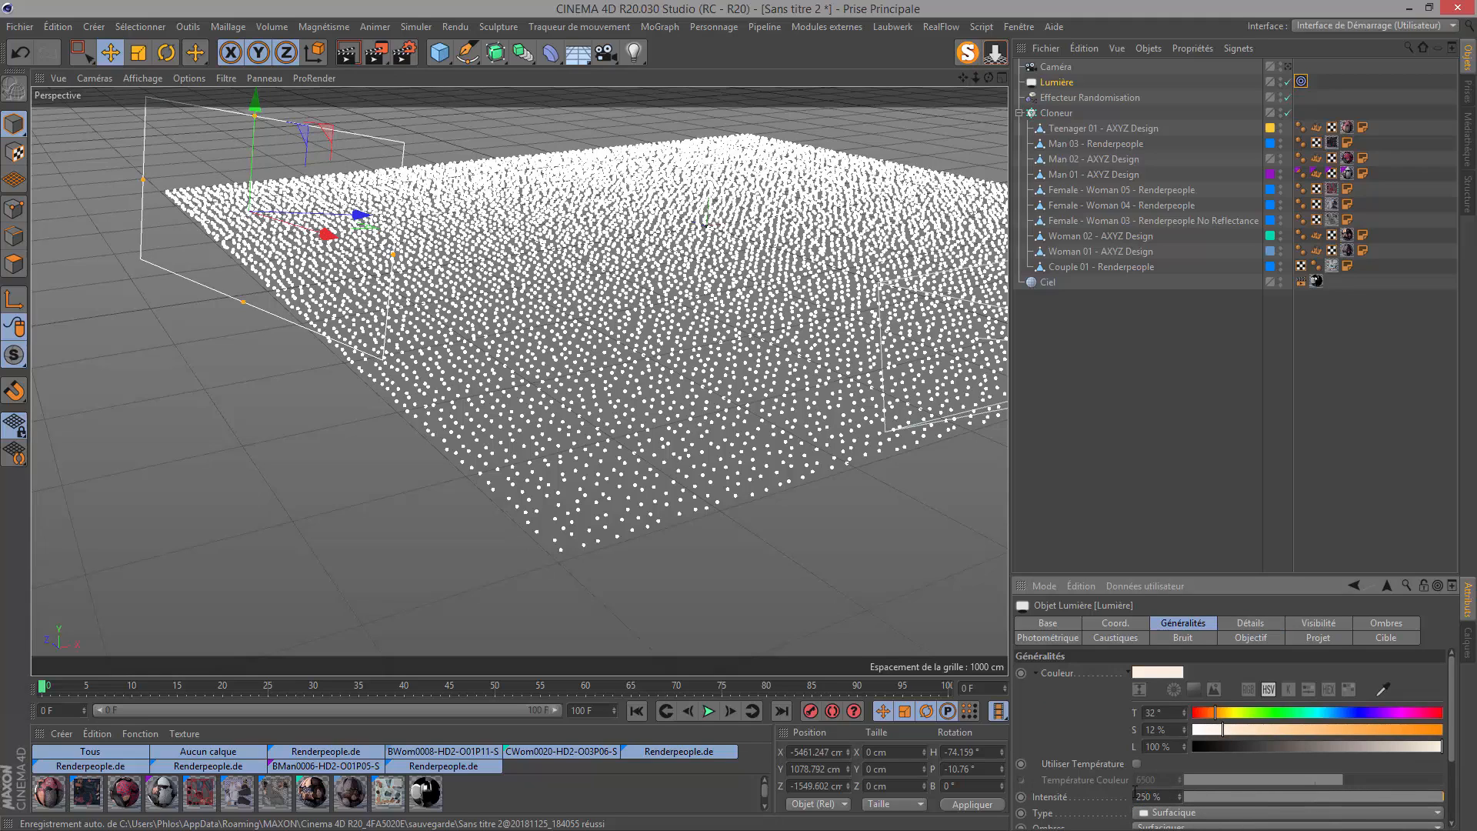
pyautogui.click(1288, 67)
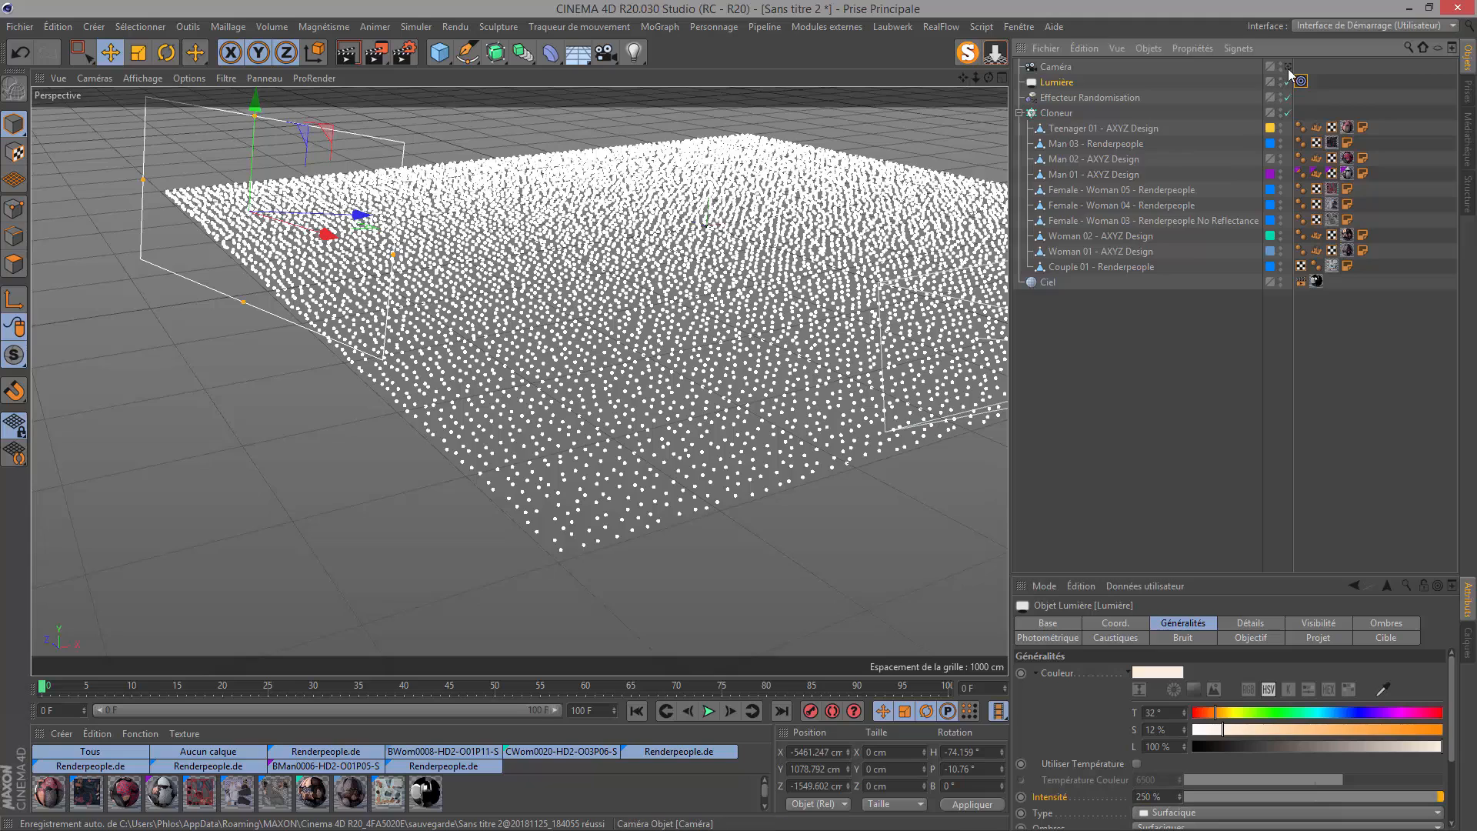
pyautogui.click(348, 55)
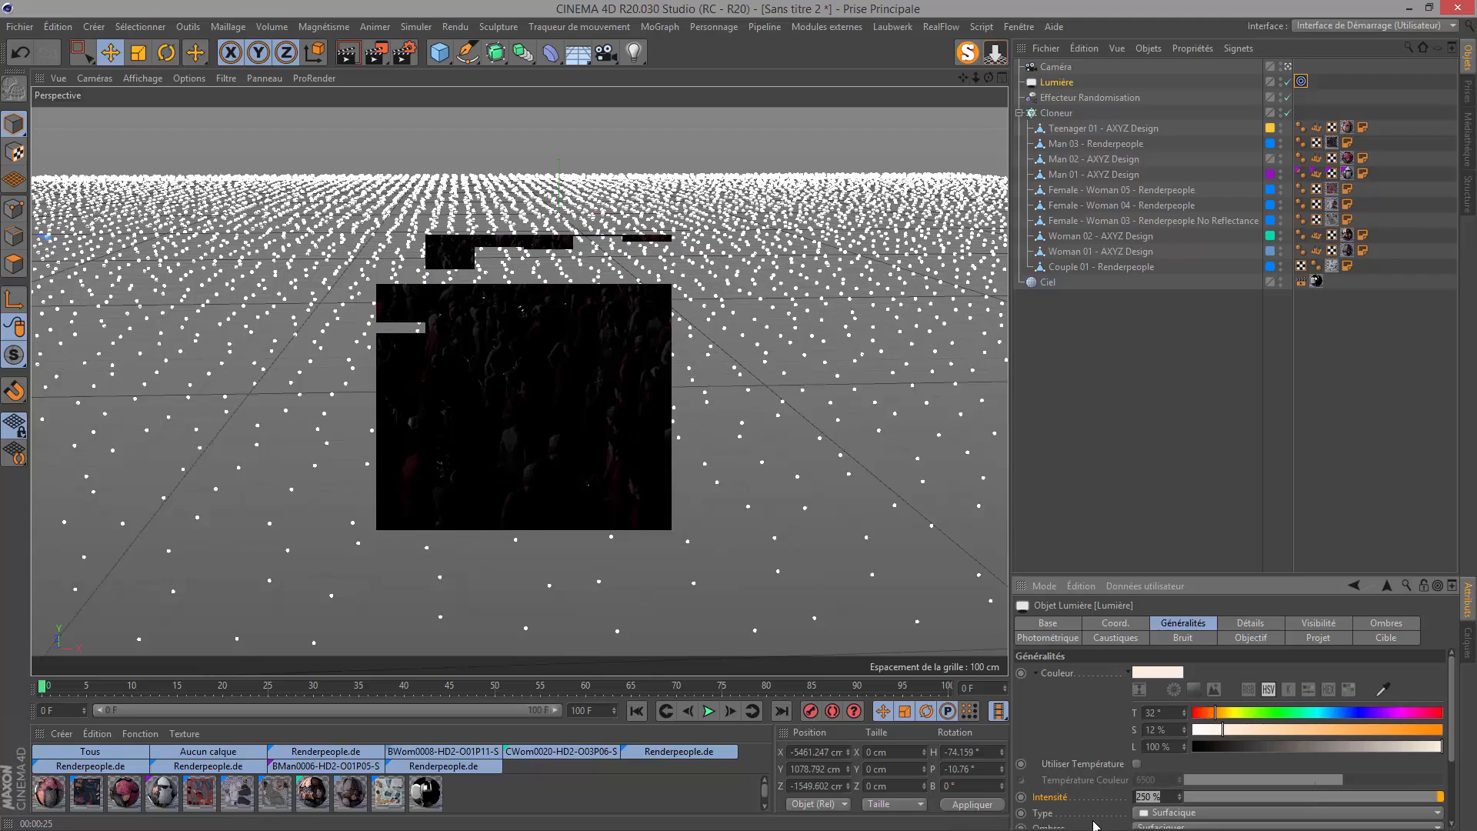
# Raise the area light's intensity to 400% and render the crowd again from the camera.
pyautogui.click(500, 288)
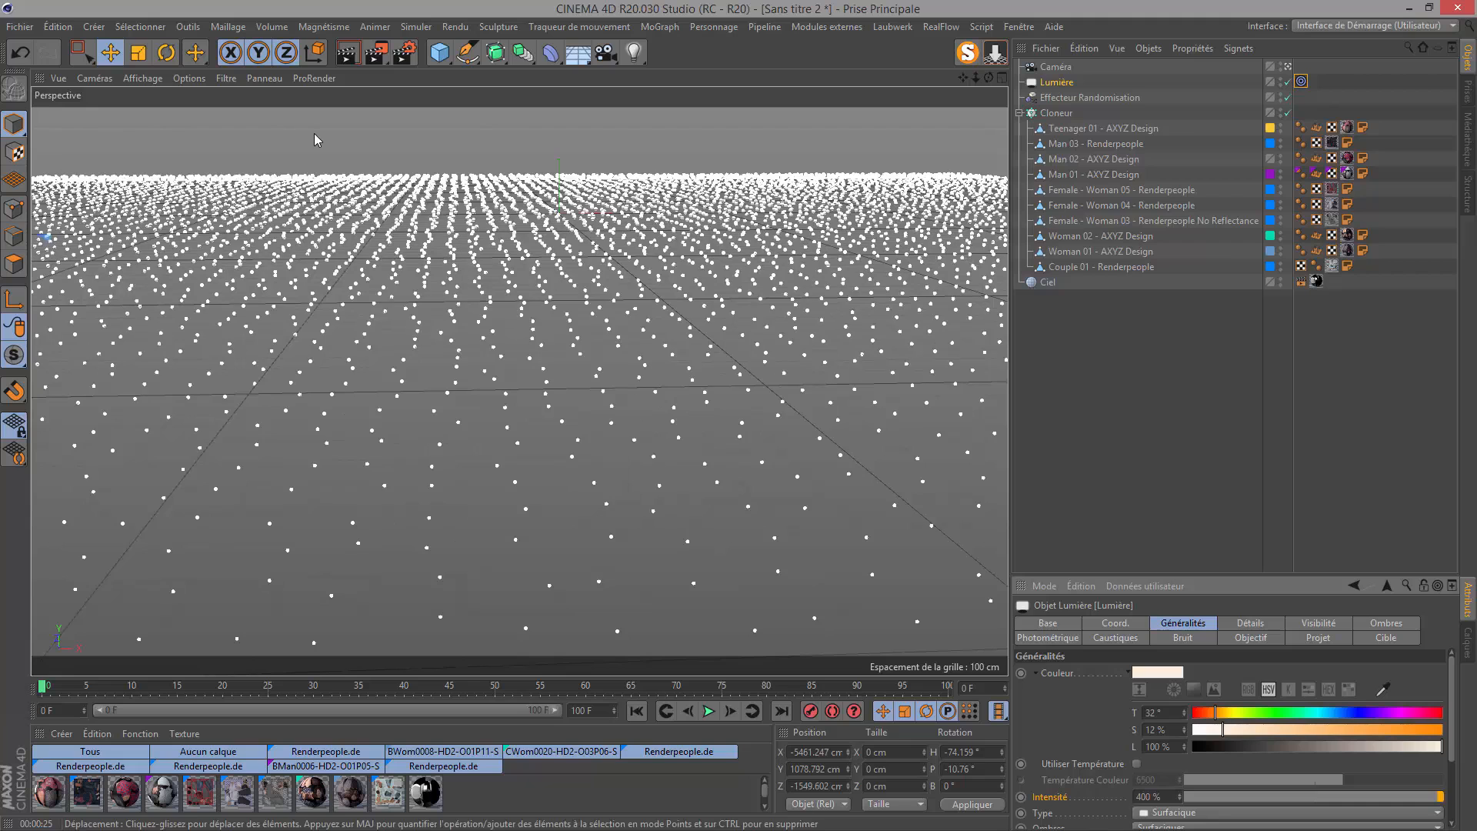
pyautogui.click(347, 54)
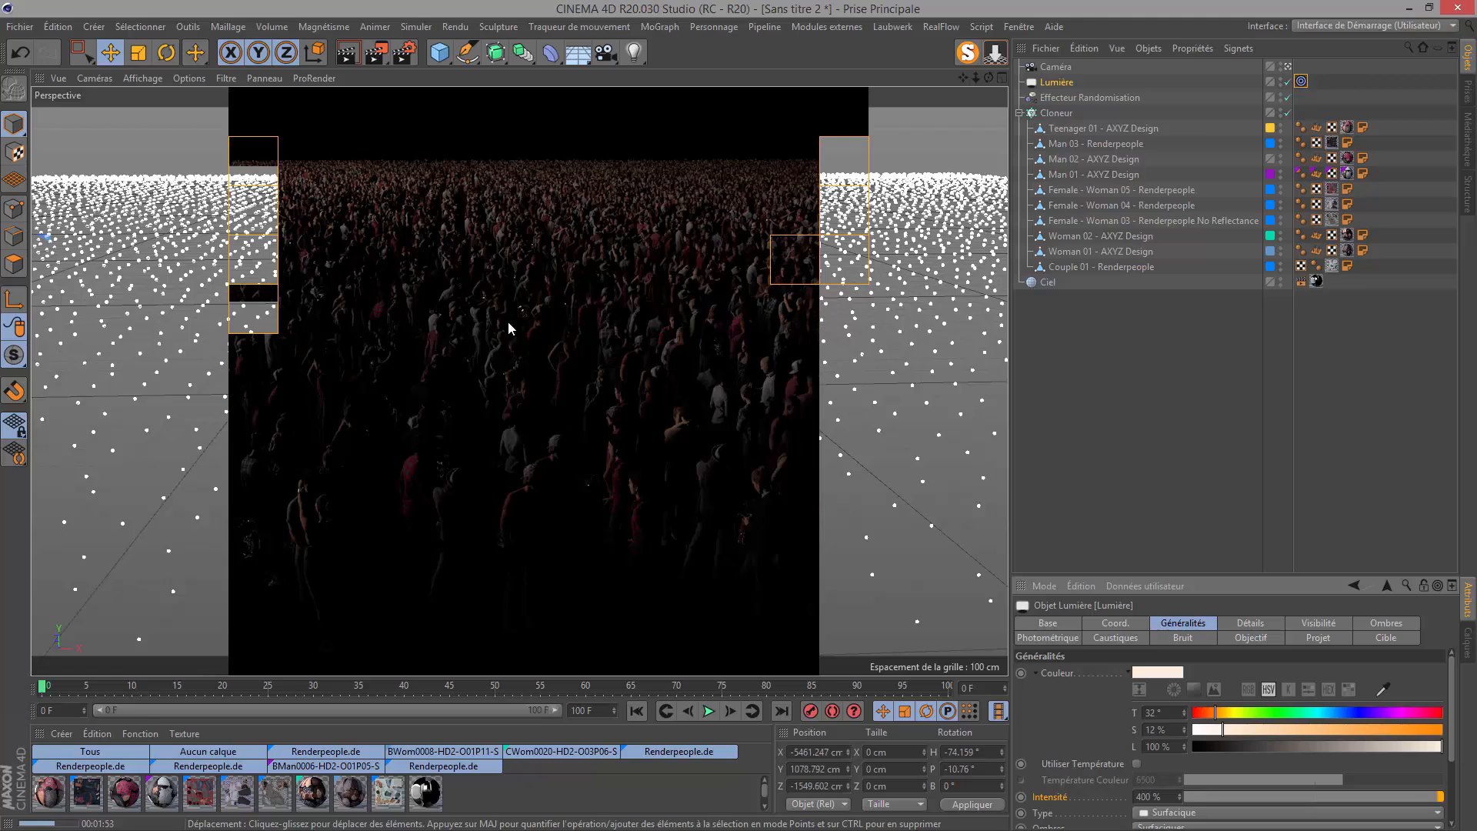
pyautogui.click(1054, 115)
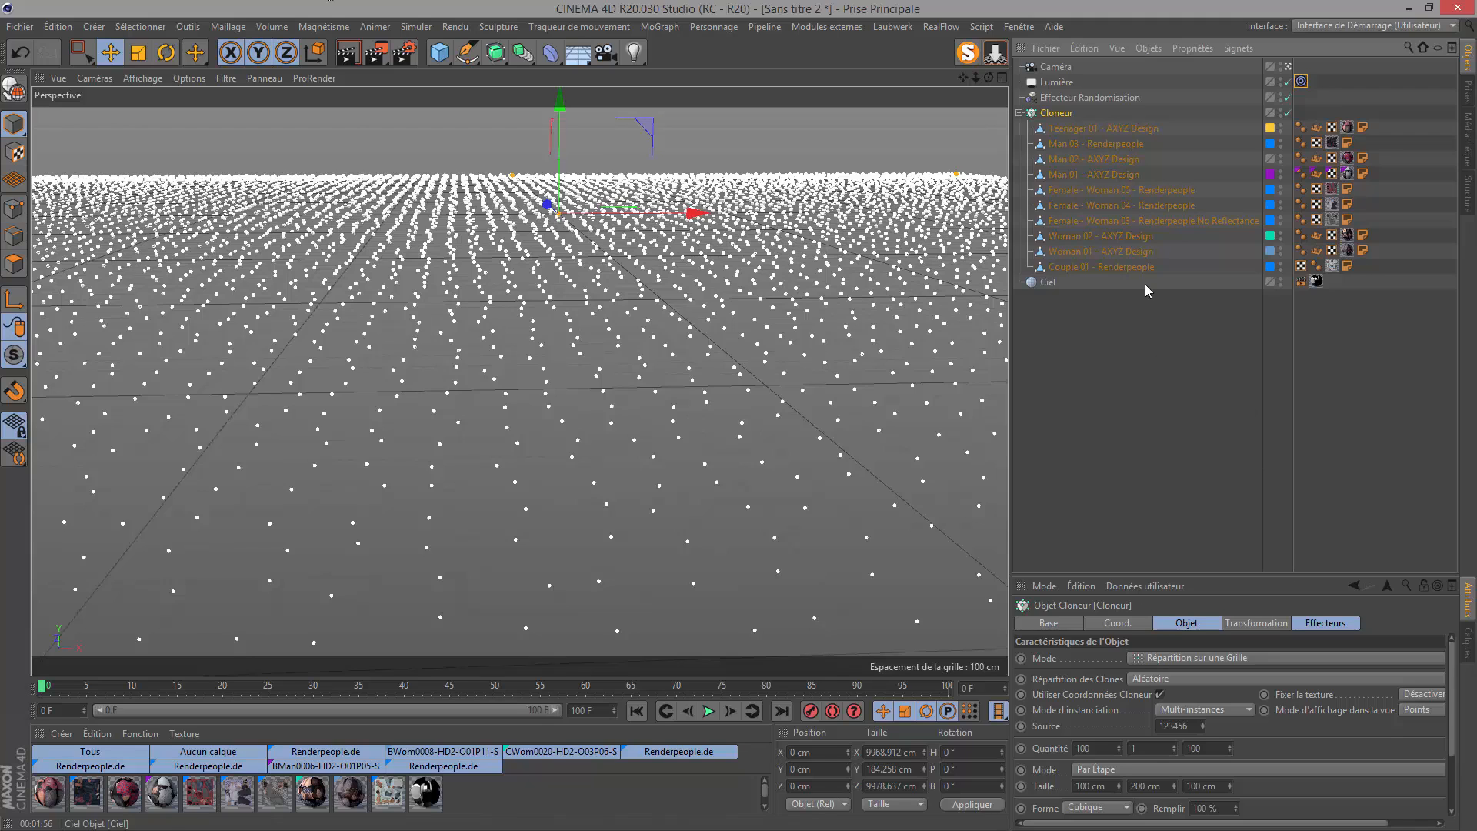
pyautogui.click(1065, 128)
pyautogui.click(1077, 267)
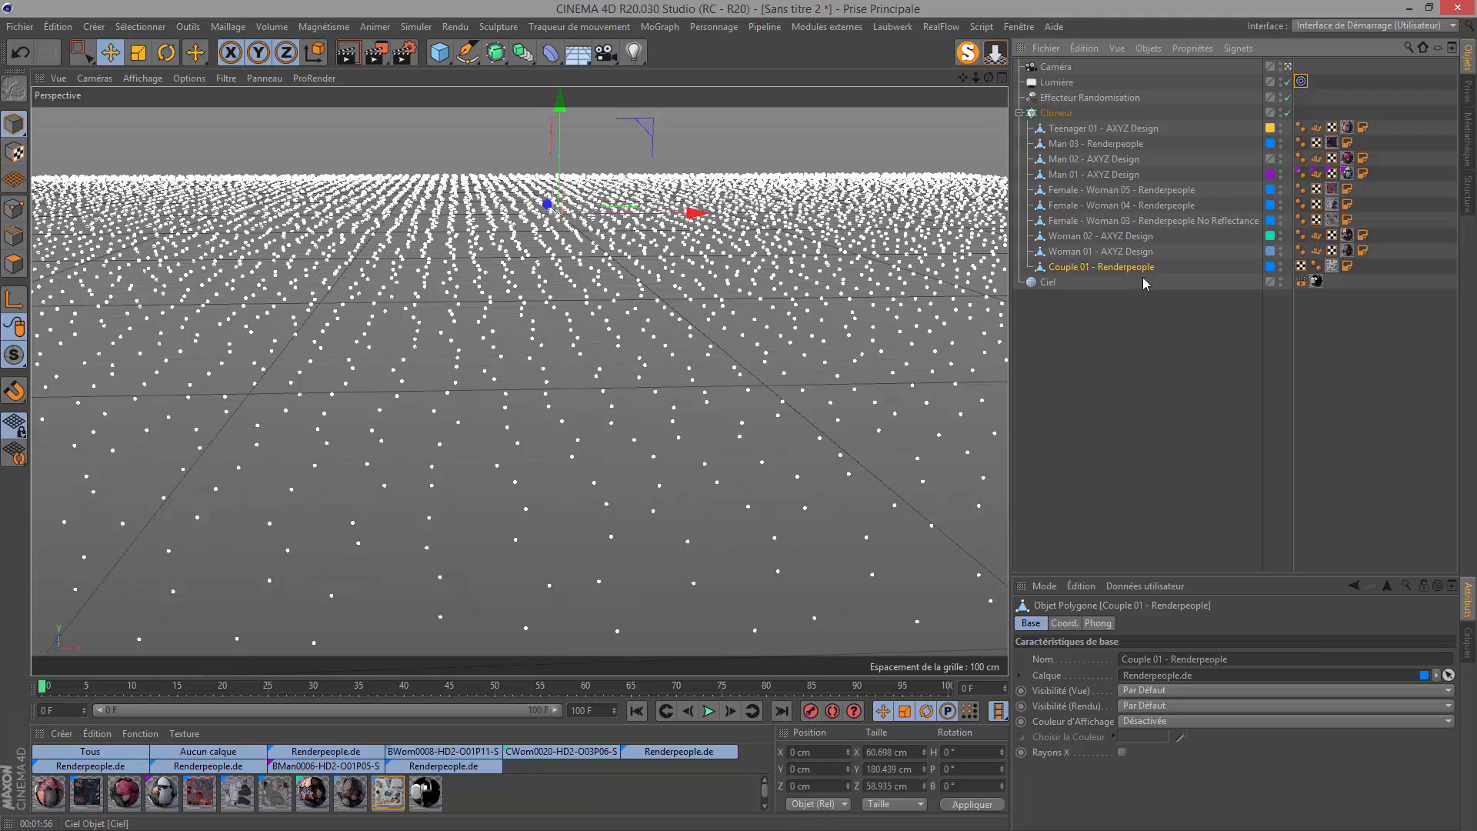
pyautogui.click(1059, 114)
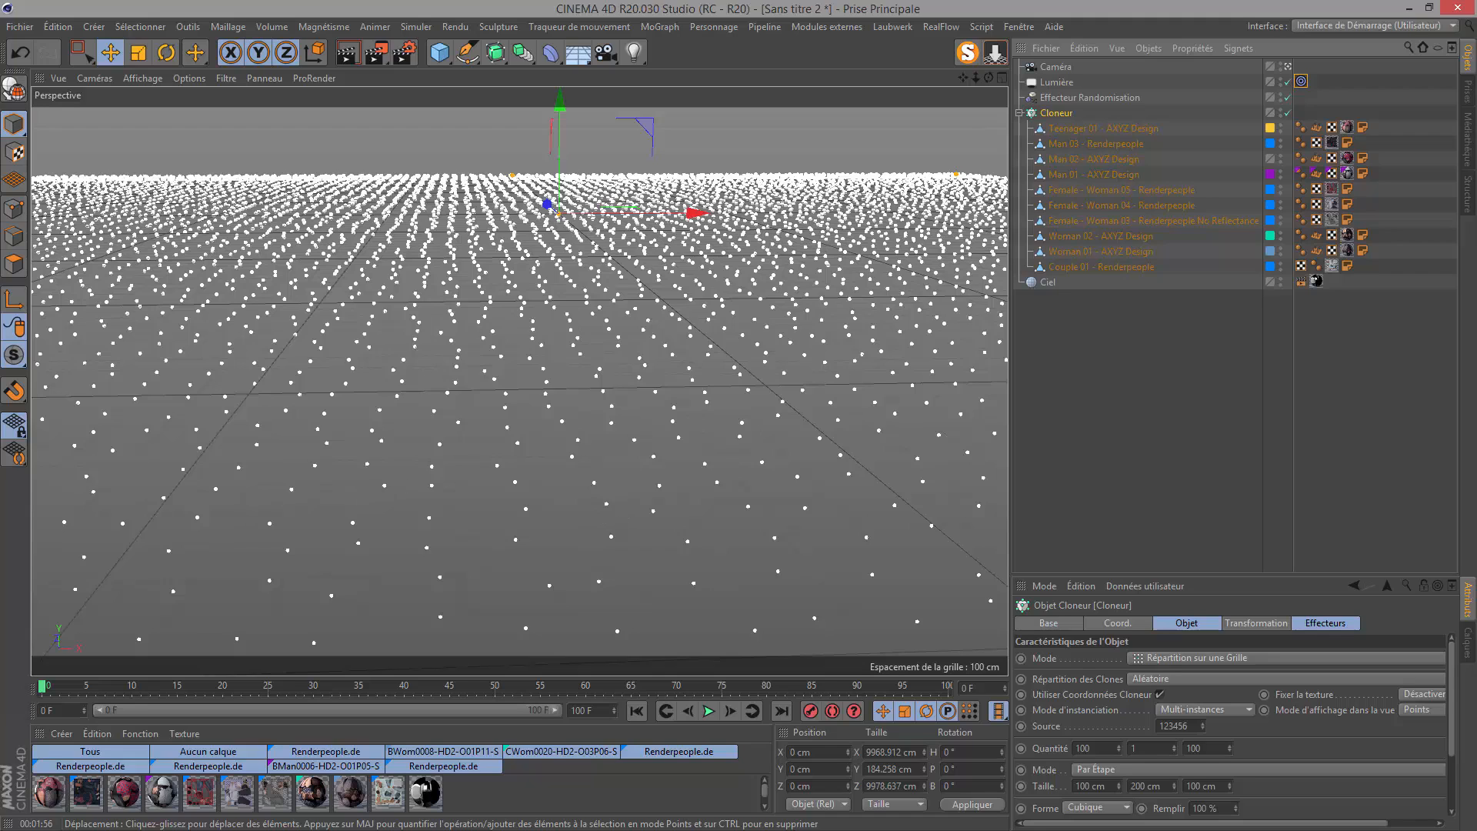
# Switch to the browser and look through the tutorial products on the TUTO3D Gumroad page.
pyautogui.hotkey('alt', 'Tab')
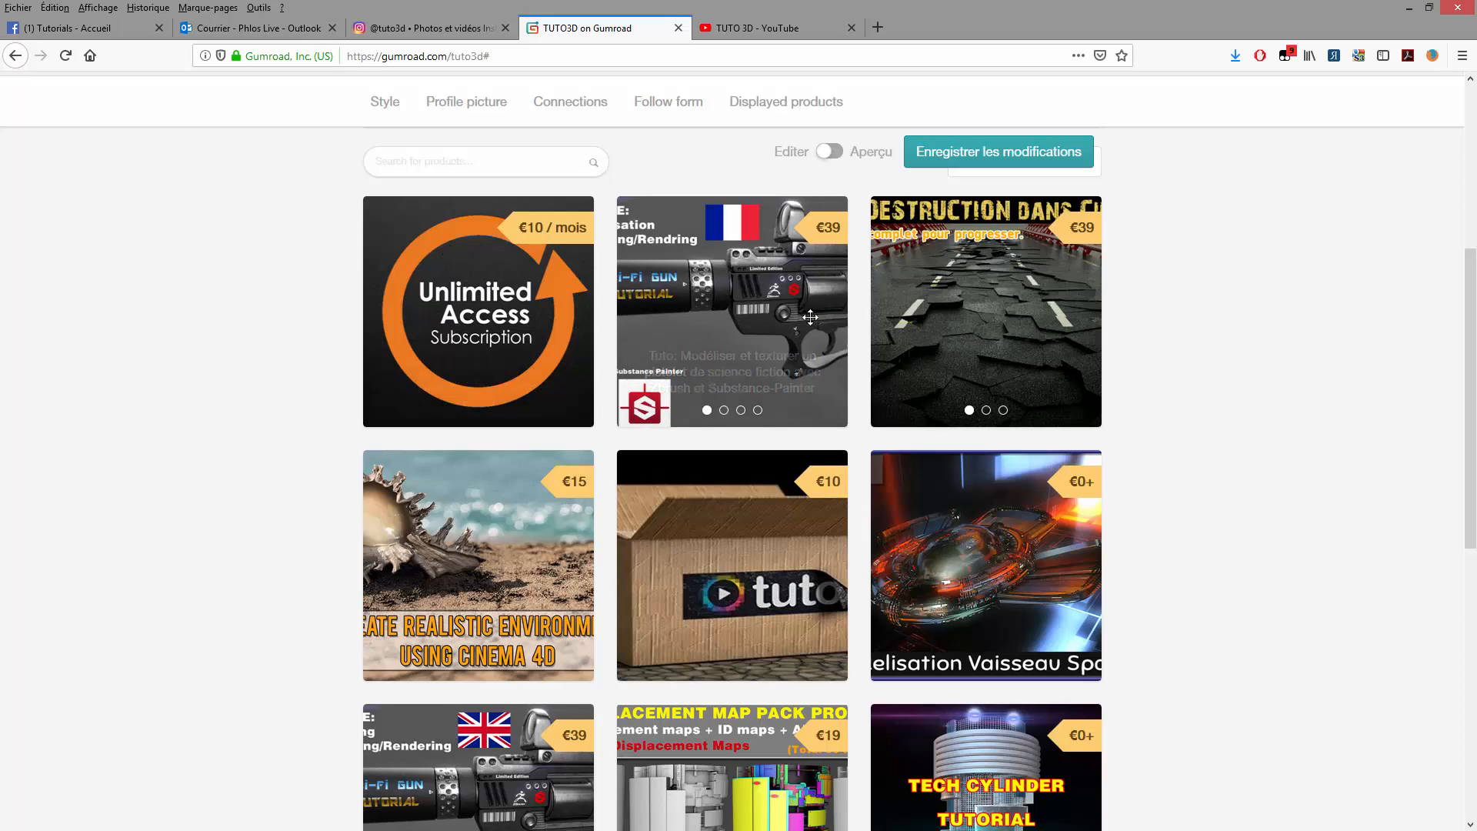
pyautogui.scroll(-6, 665, 612)
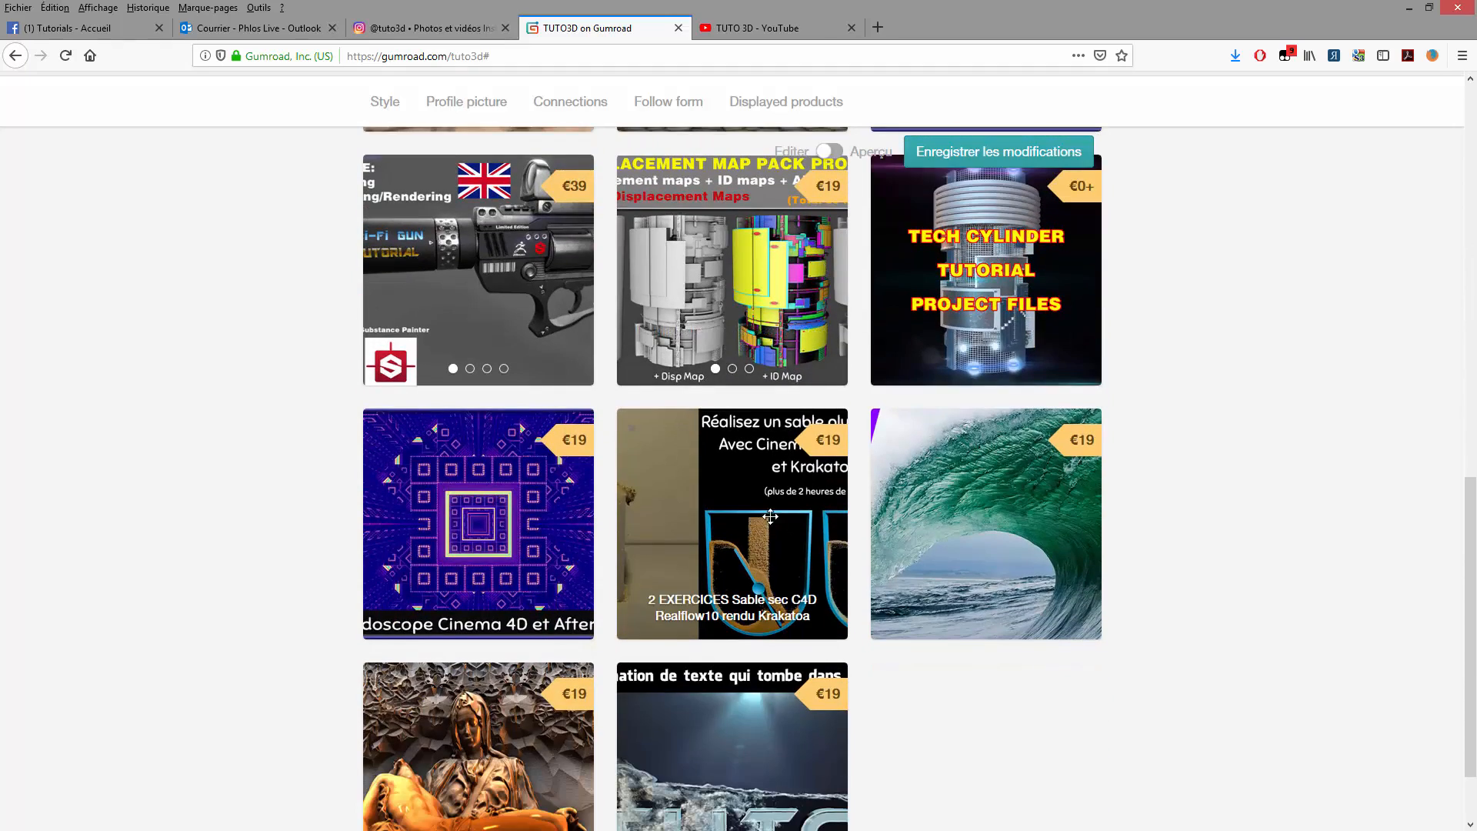
pyautogui.scroll(6, 758, 592)
pyautogui.scroll(1, 759, 593)
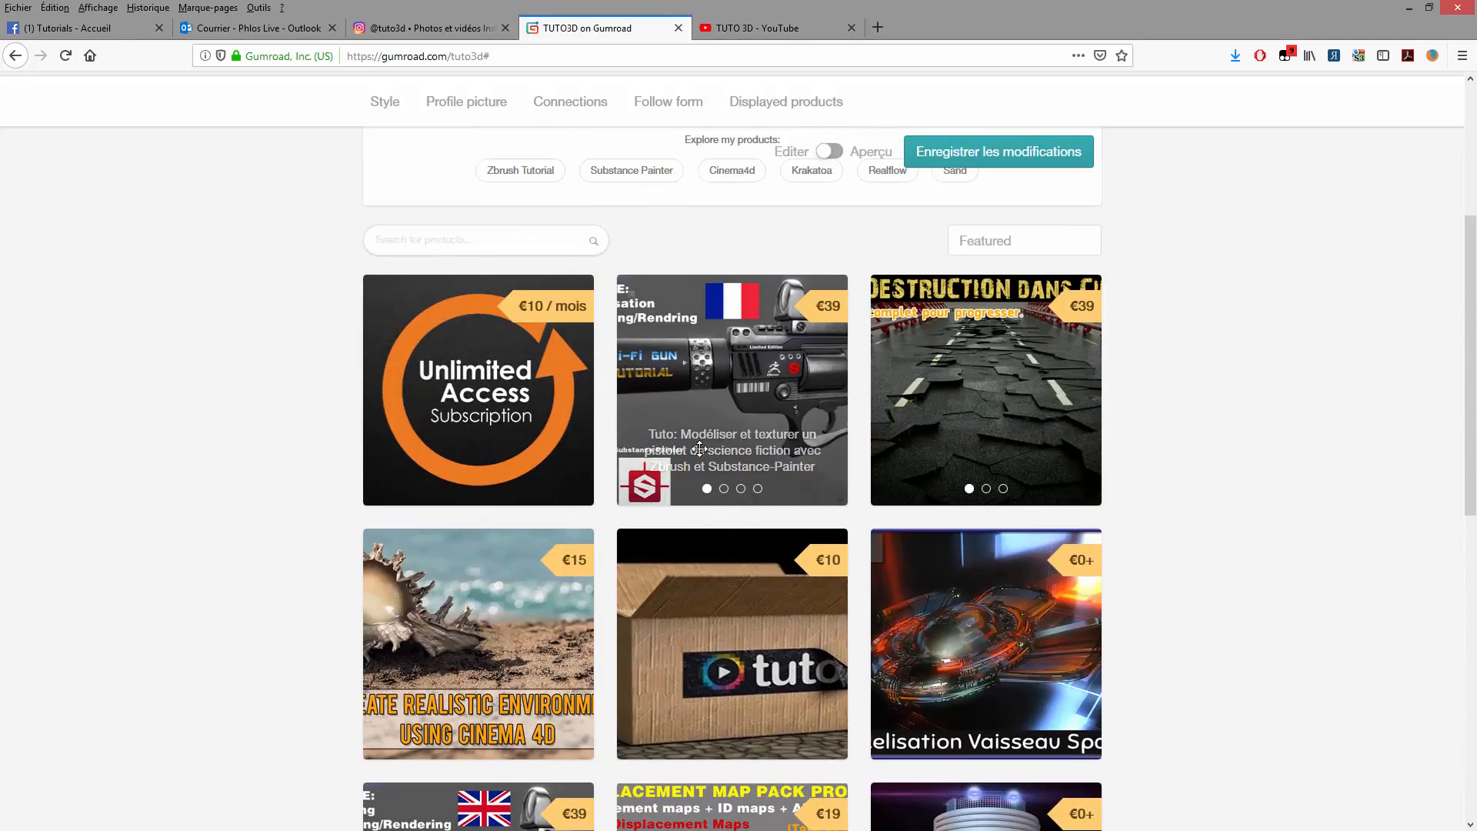